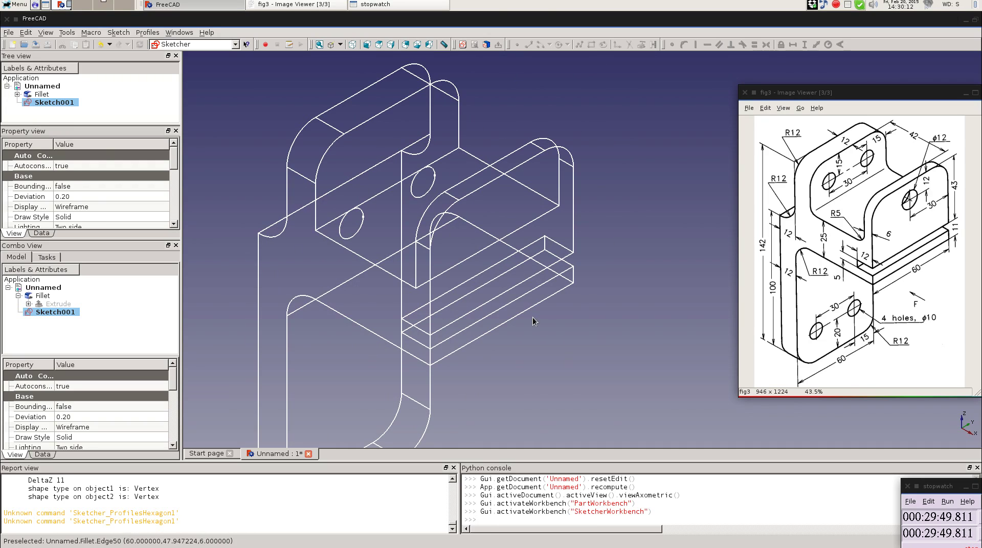
Toggle the visibility of Sketch001 to compare the model with and without its circles.
key("space")
key("space")
key("space")
key("space")
key("space")
key("space")
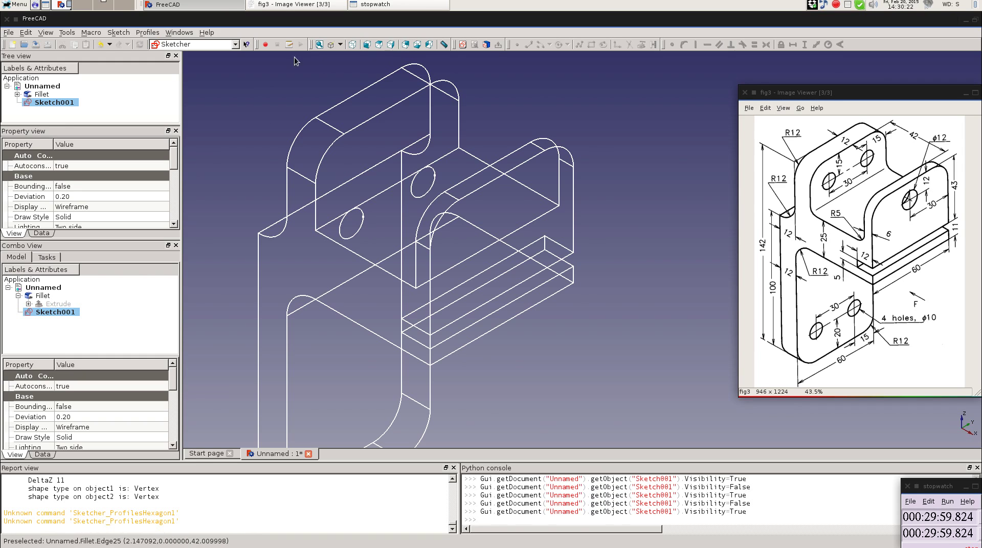
Display the model with flat lines and map Sketch001 onto the inner face of the tall upright plate.
left_click(340, 45)
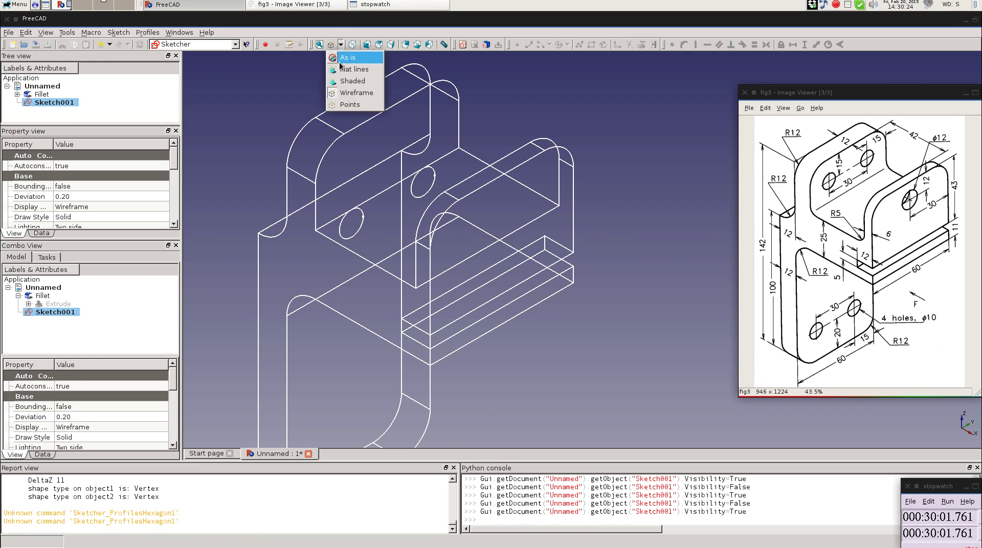
left_click(342, 69)
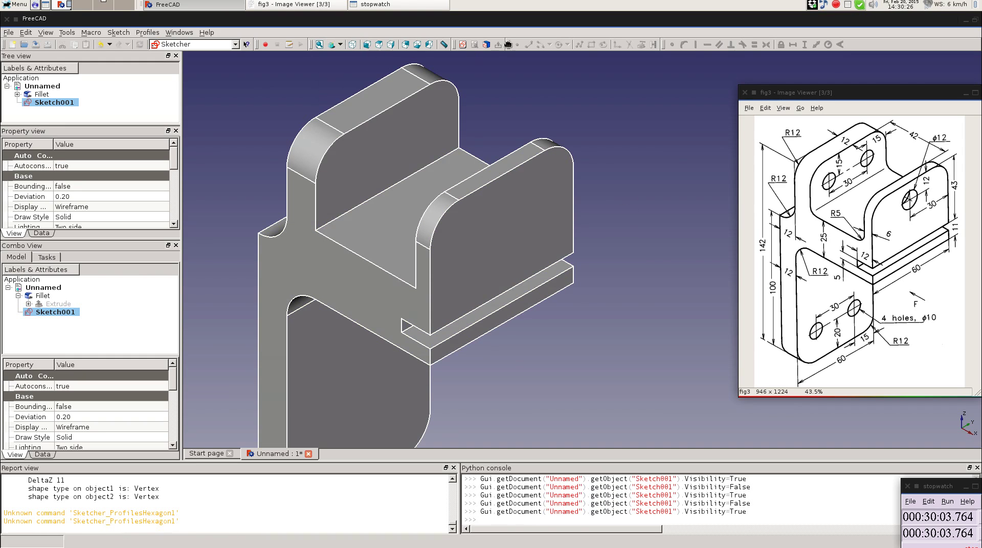
left_click(356, 150)
left_click(487, 44)
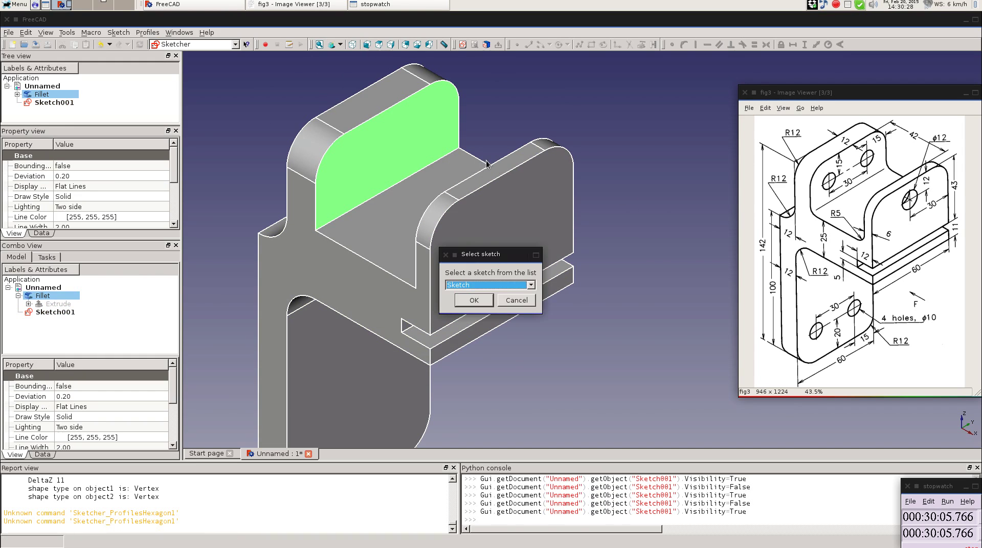
left_click(531, 285)
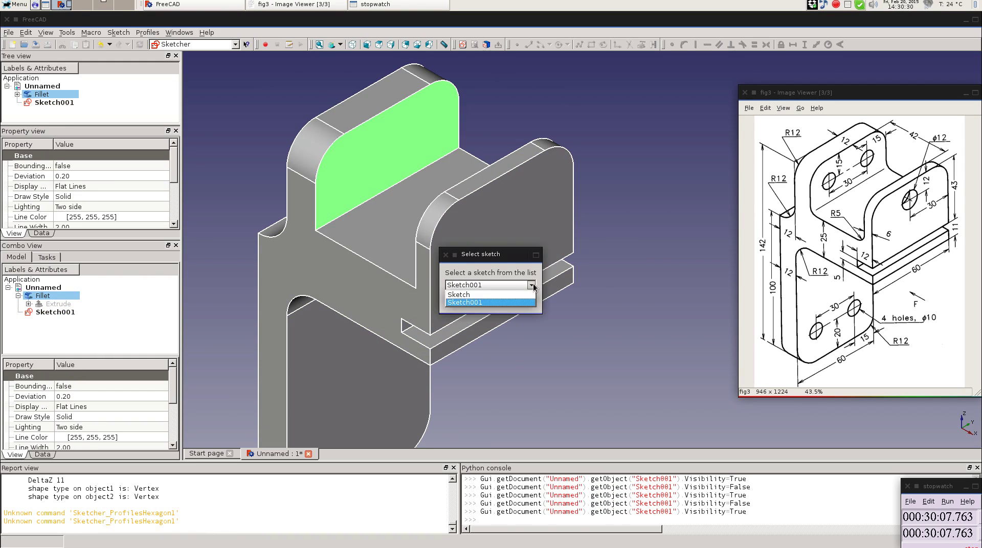
left_click(512, 303)
left_click(479, 301)
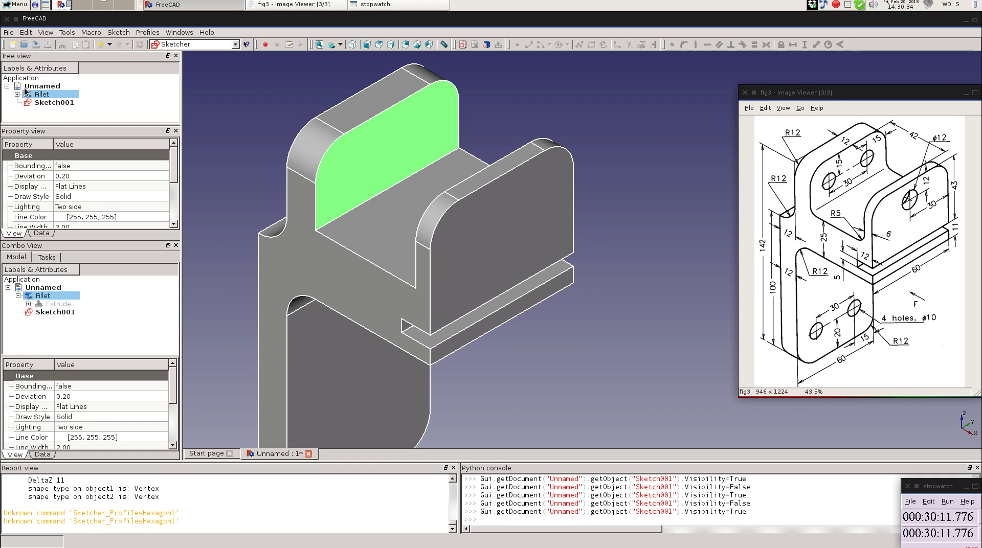
Open Sketch001 for editing and hide the Fillet solid that covers its circles.
double_click(49, 103)
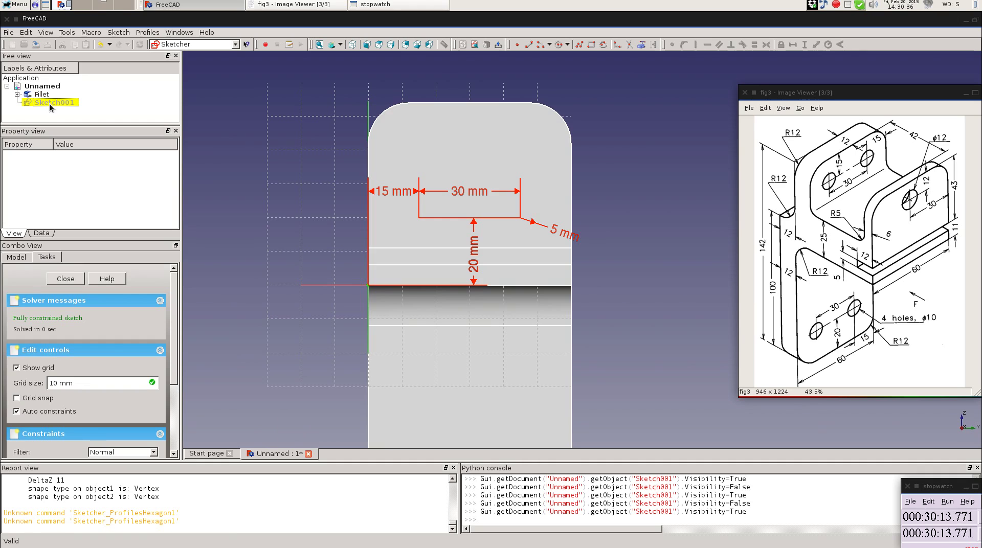
left_click(43, 94)
key("space")
Rename Sketch001 as circles.
left_click(45, 102)
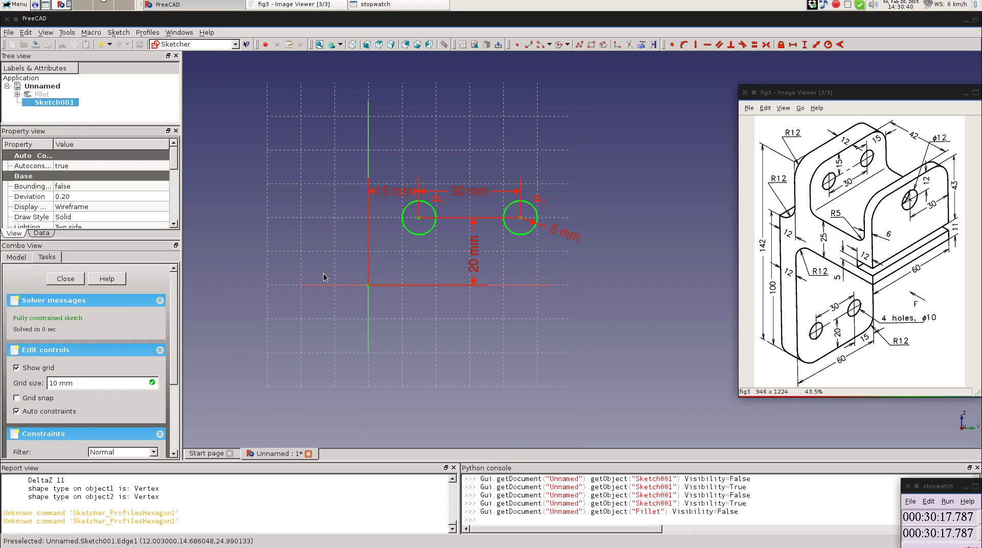
key("F2")
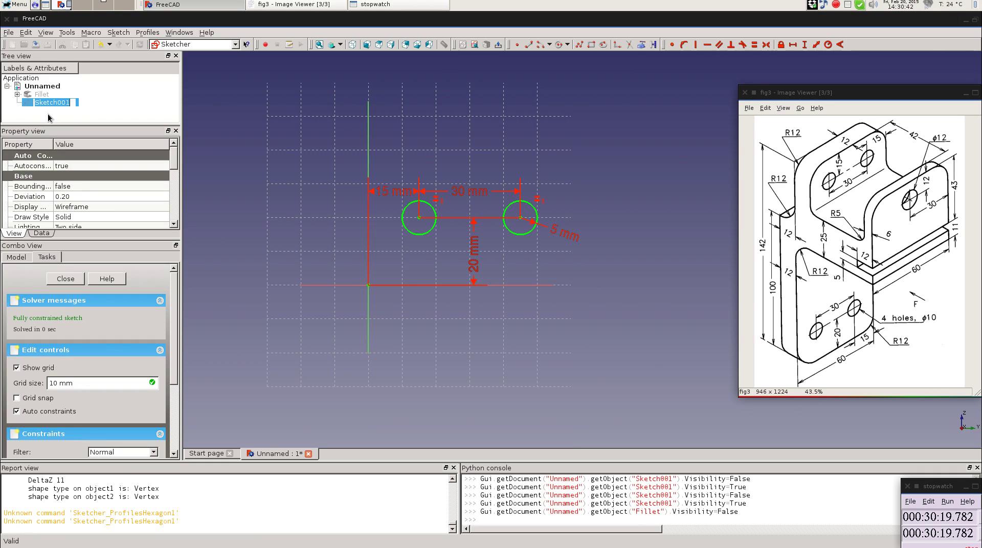
key("BackSpace")
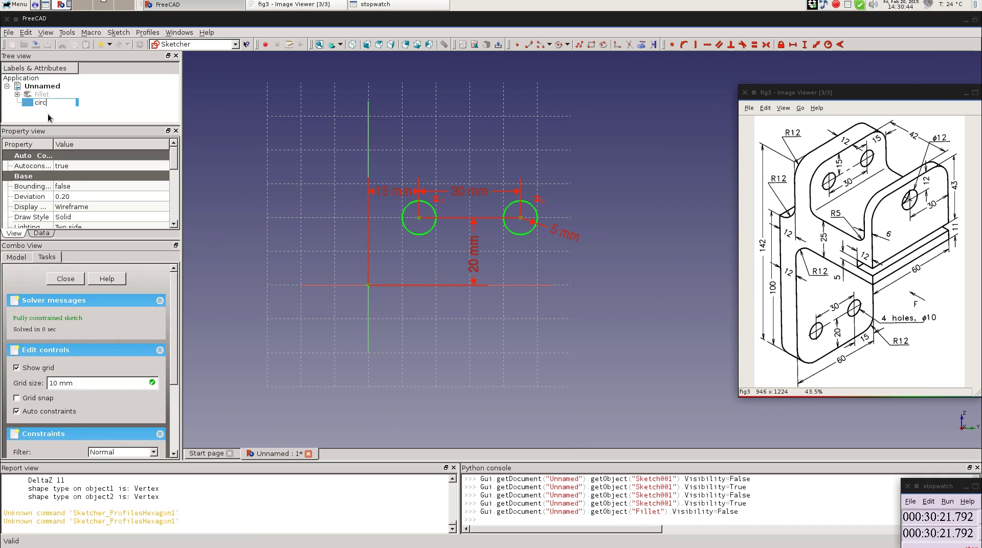
key("Return")
Rename the base sketch of the Extrude inside Fillet as Profile.
left_click(18, 94)
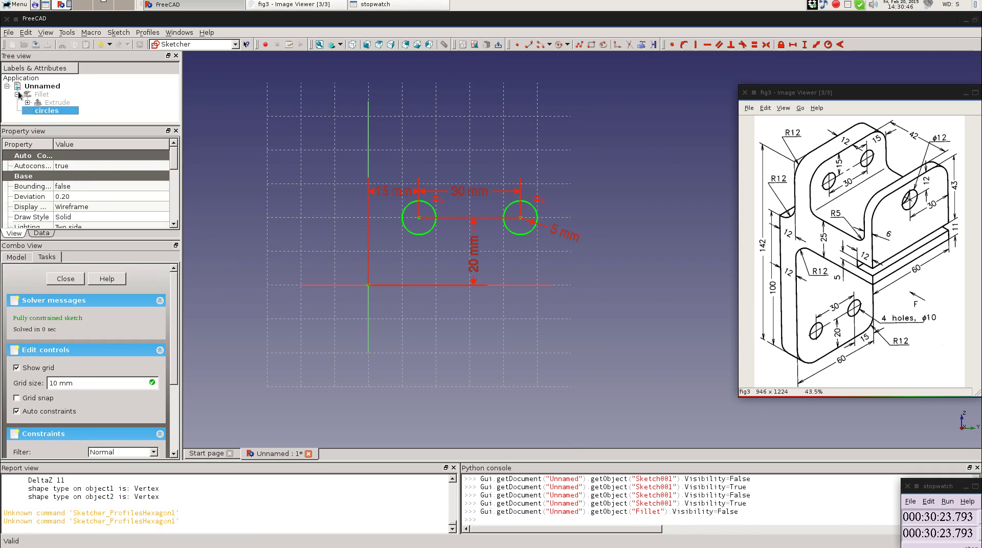
left_click(34, 102)
left_click(27, 103)
left_click(51, 111)
key("space")
key("space")
left_click(79, 111)
type("S")
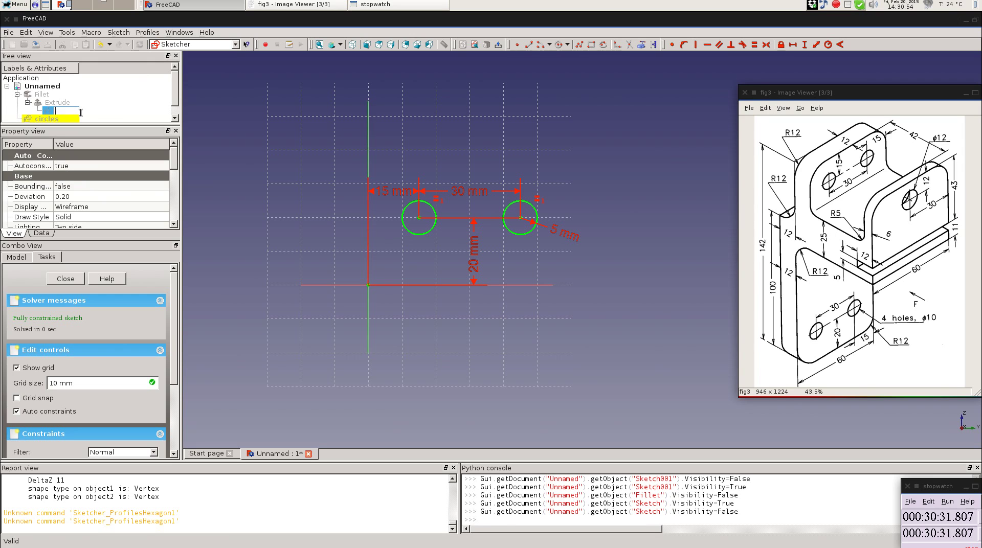
key("Return")
scroll(79, 112, "down", 1)
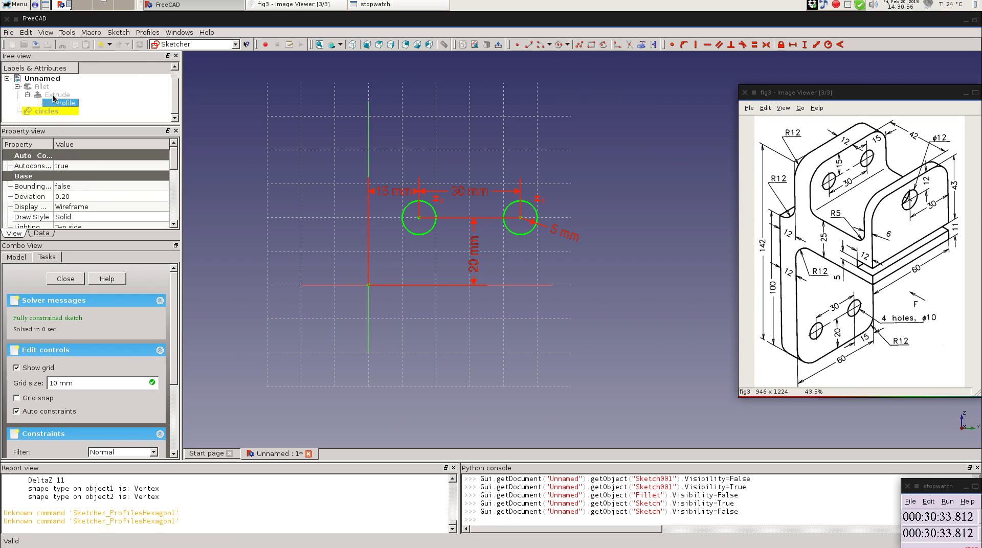
left_click(19, 88)
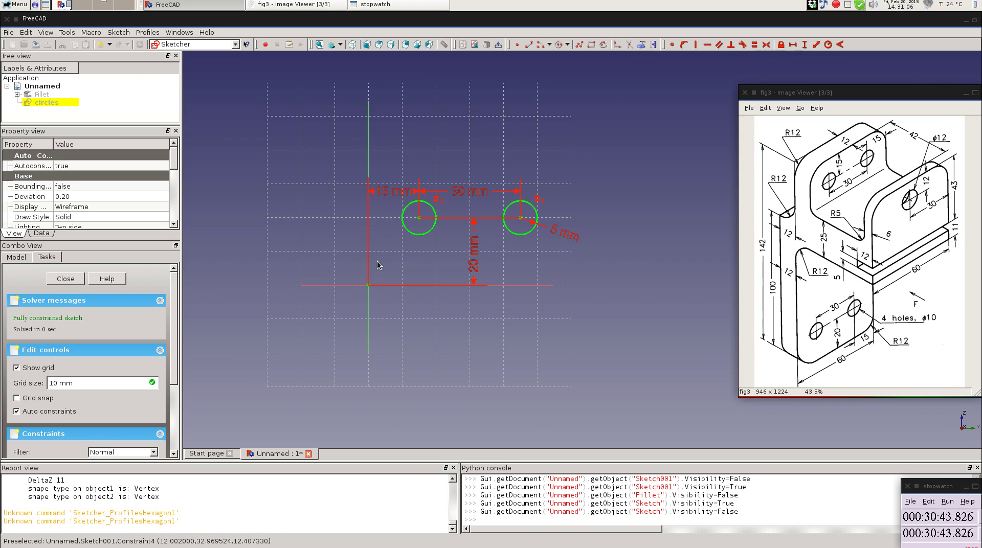
Move the 15 mm horizontal dimension and one overlapping 20 mm vertical dimension clear of the two circles.
left_click_drag(377, 204, 327, 222)
left_click_drag(471, 268, 419, 310)
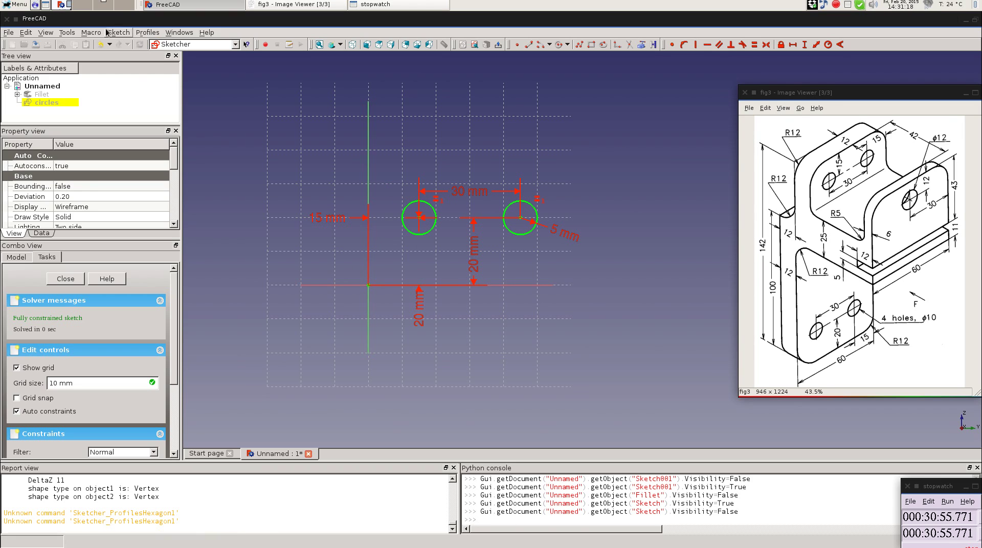
Show the Fillet solid, examine its Extrude and Profile hierarchy against the reference drawing, and hide the solid again.
left_click(31, 97)
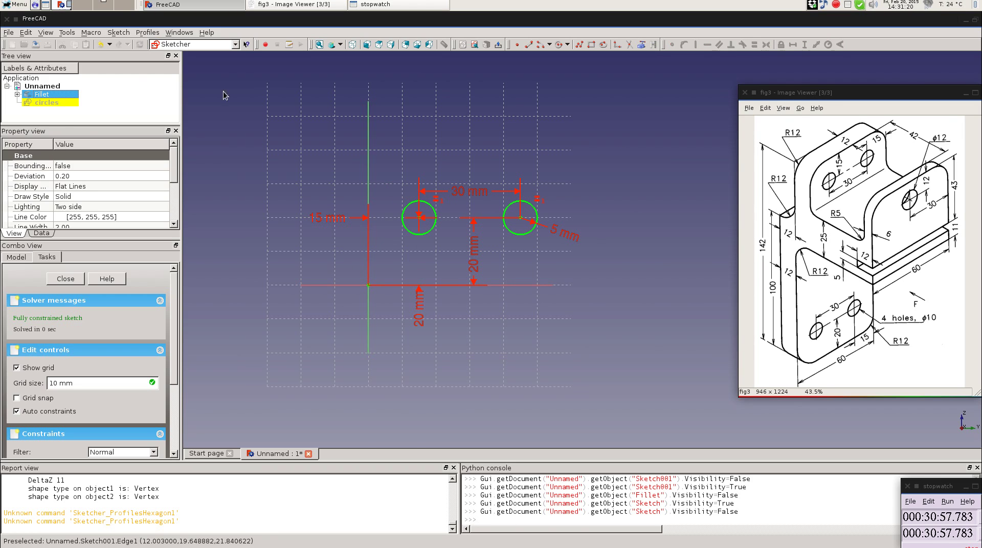
key("space")
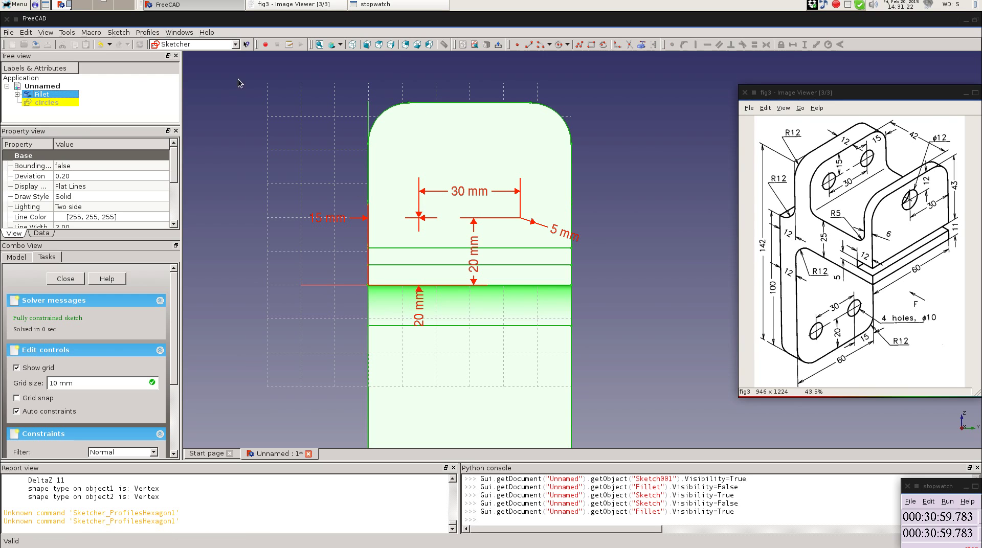
left_click(18, 94)
left_click(59, 112)
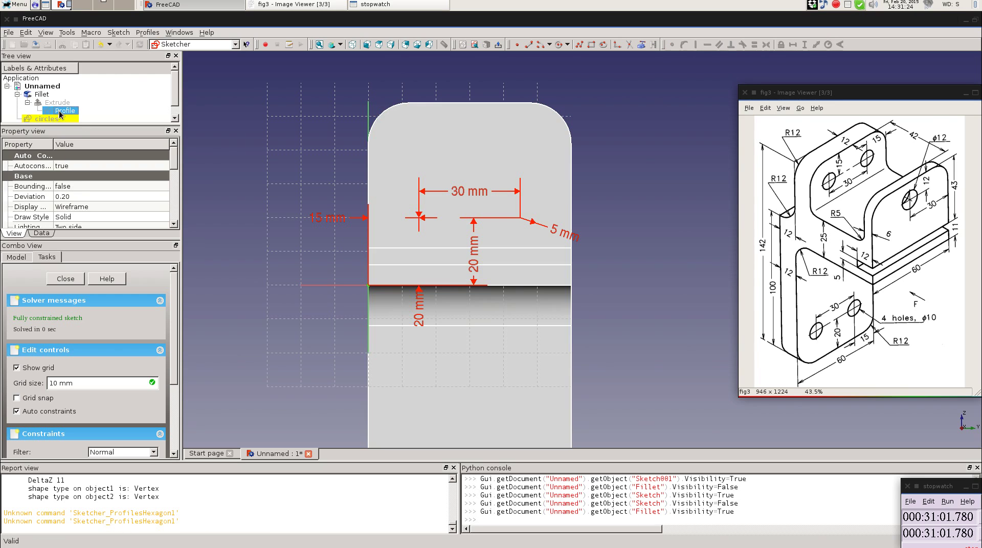
left_click(38, 104)
left_click(17, 95)
left_click(17, 95)
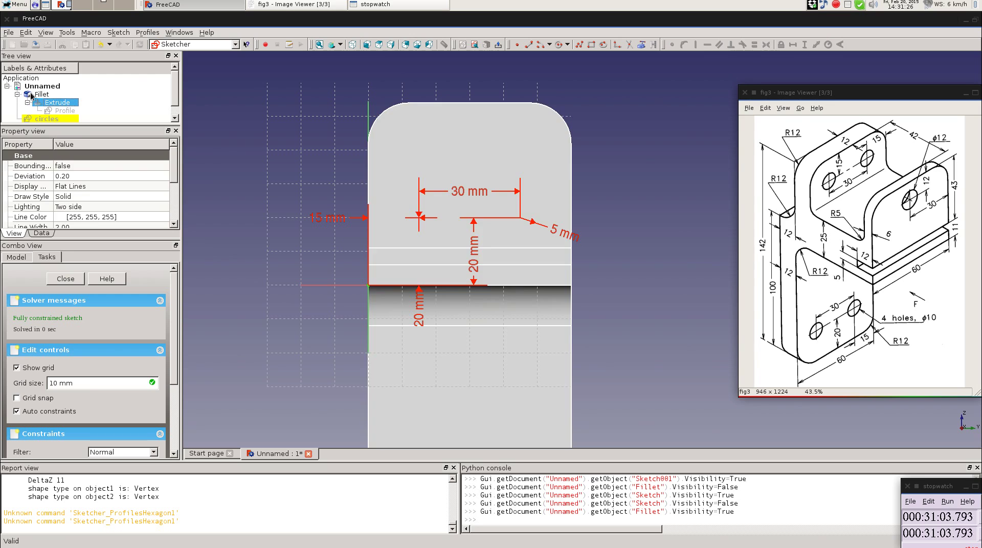
left_click(27, 94)
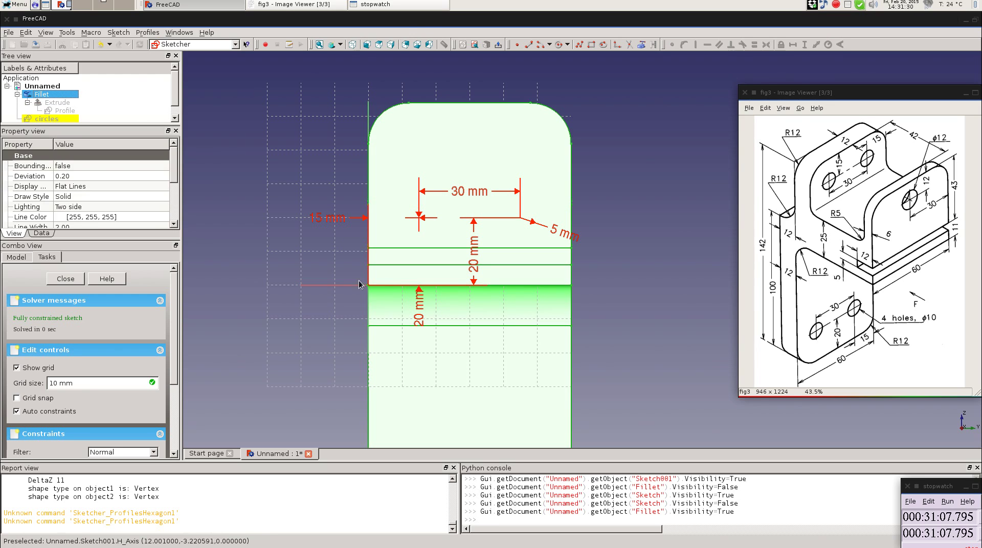
left_click(797, 236)
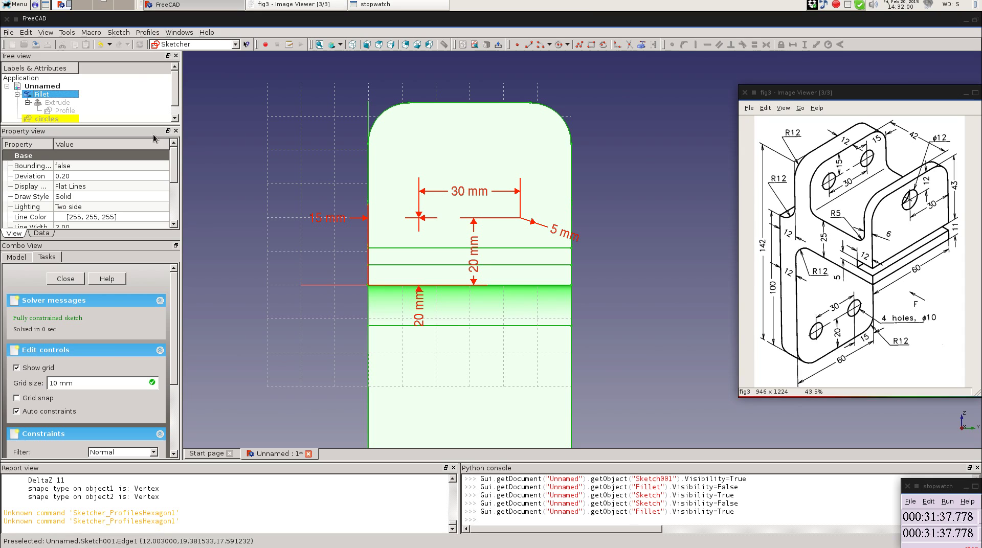
key("space")
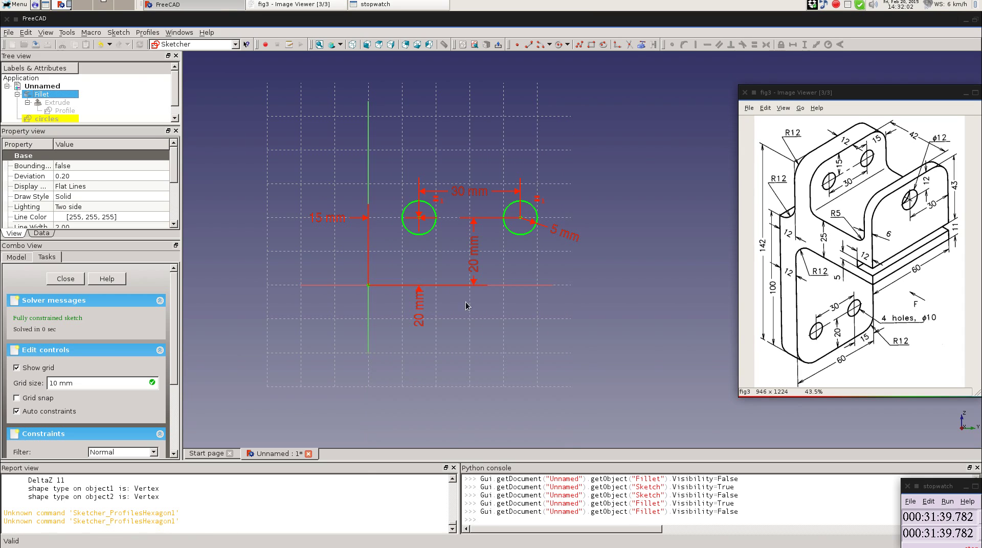
Enlarge the tree view so the whole model hierarchy down to the circles sketch fits.
left_click(55, 121)
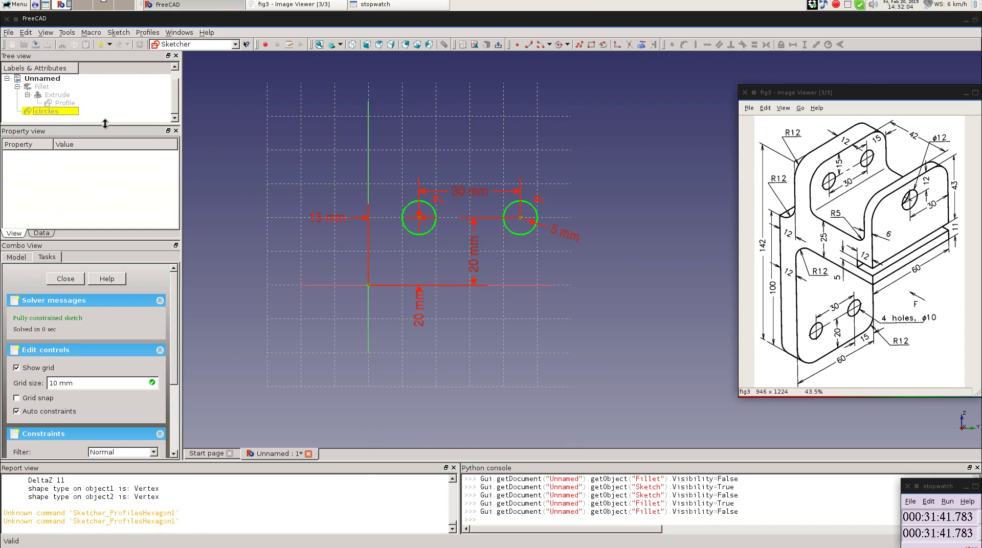
left_click(43, 119)
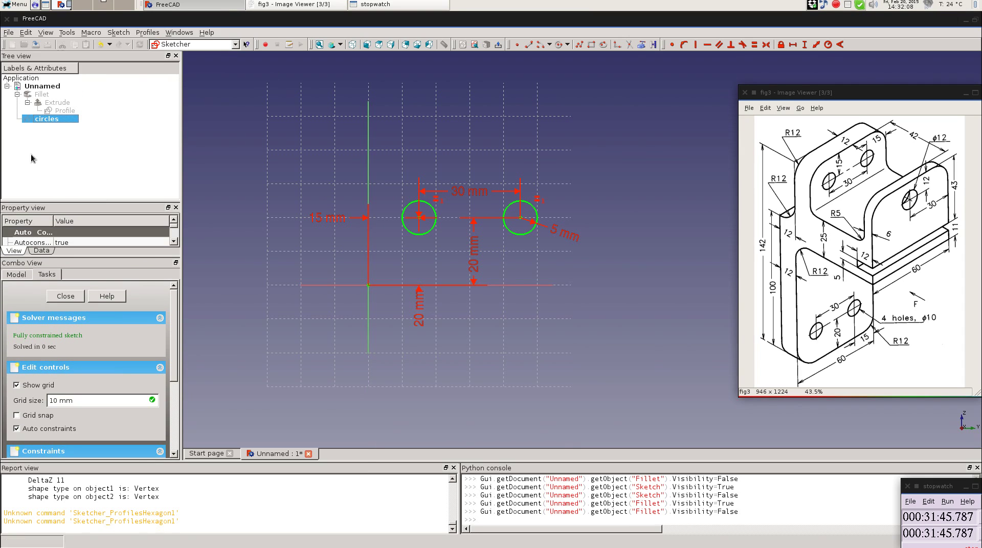
left_click(43, 120)
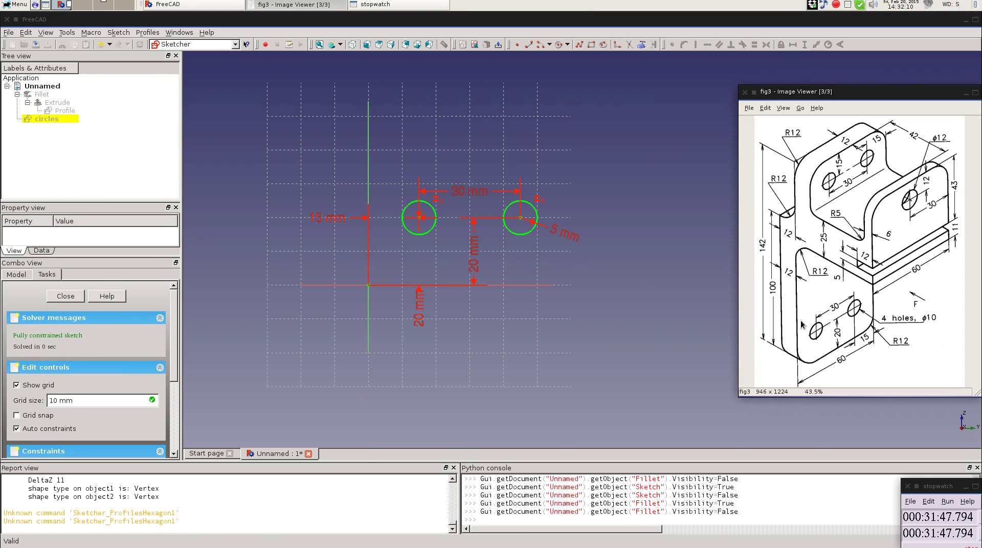
Delete the 20 mm vertical and 15 mm horizontal dimensions that locate the circle nearest the vertical axis.
scroll(632, 202, "down", 1)
middle_click_drag(631, 201, 523, 217)
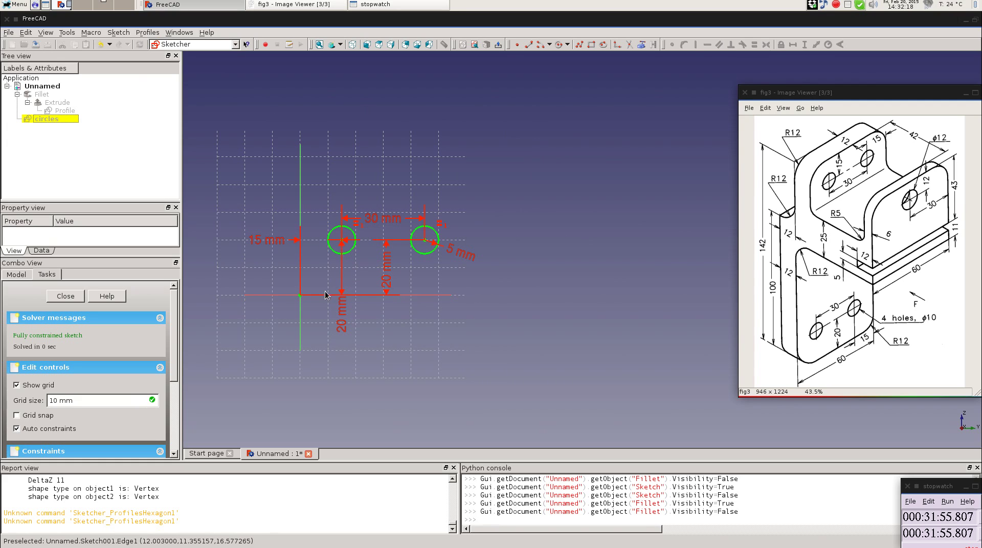
left_click(340, 317)
key("Delete")
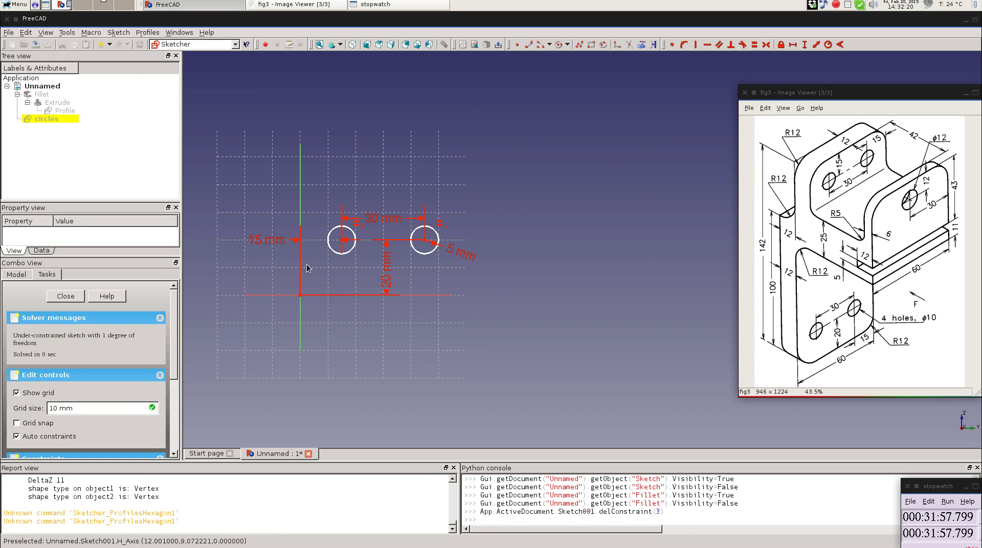
left_click(278, 244)
key("Delete")
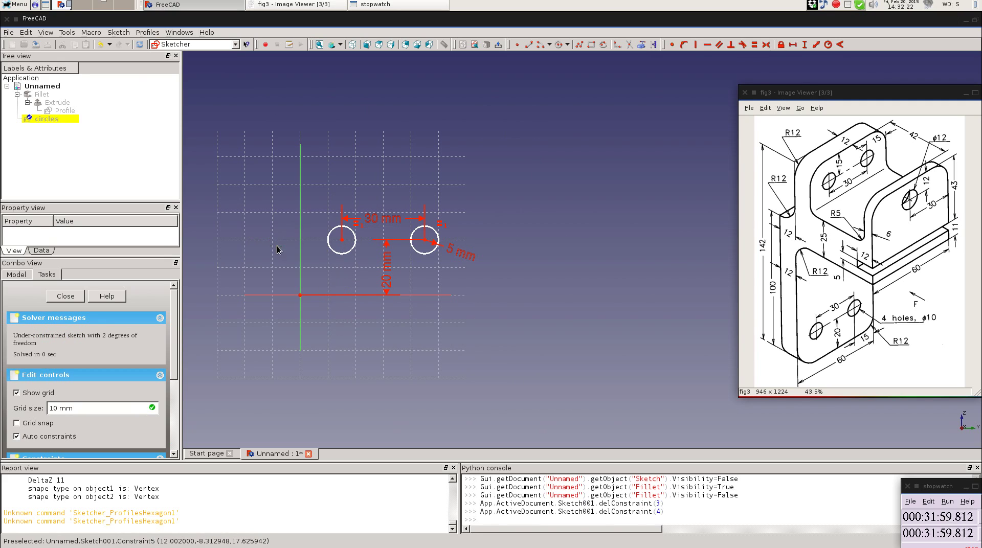
left_click_drag(330, 173, 505, 291)
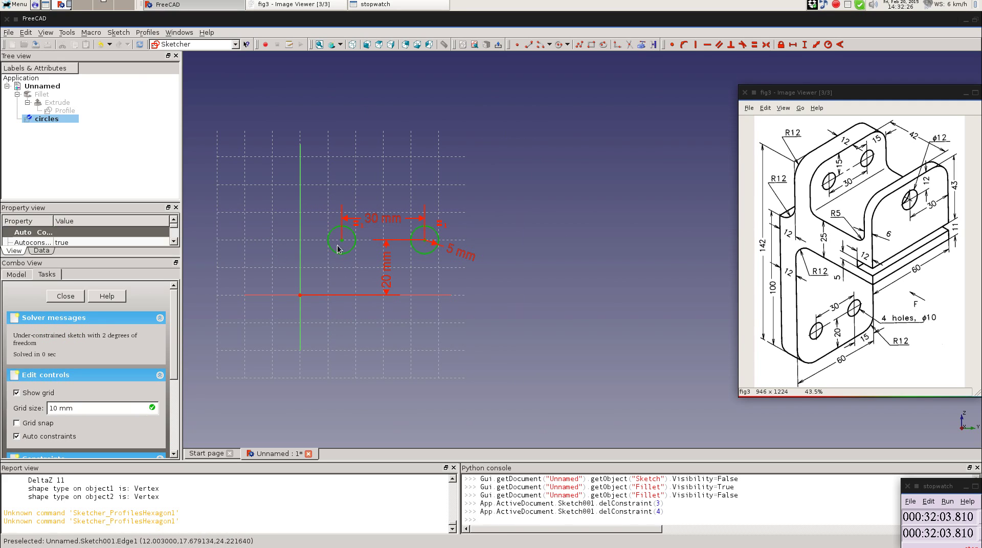
left_click_drag(350, 250, 343, 226)
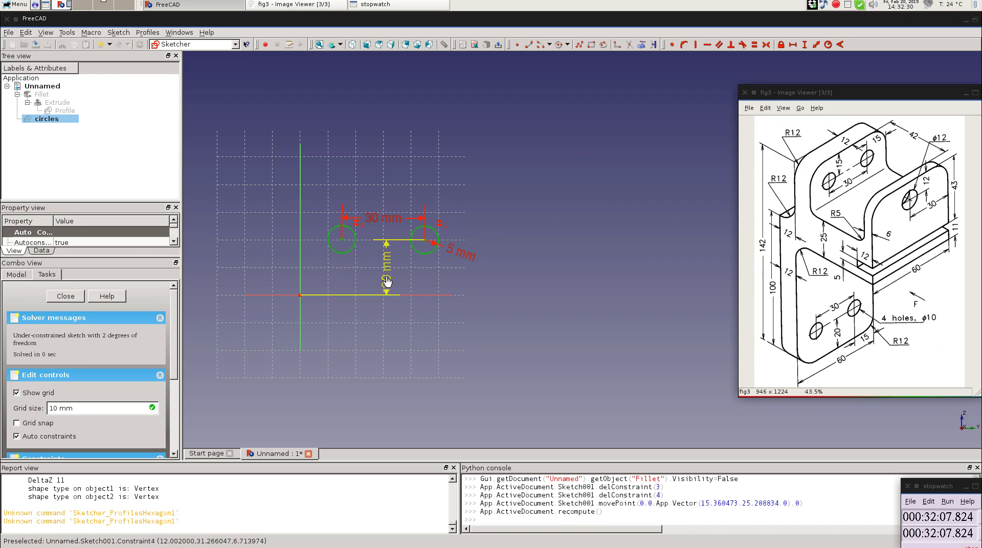
key("Delete")
key("ctrl+z")
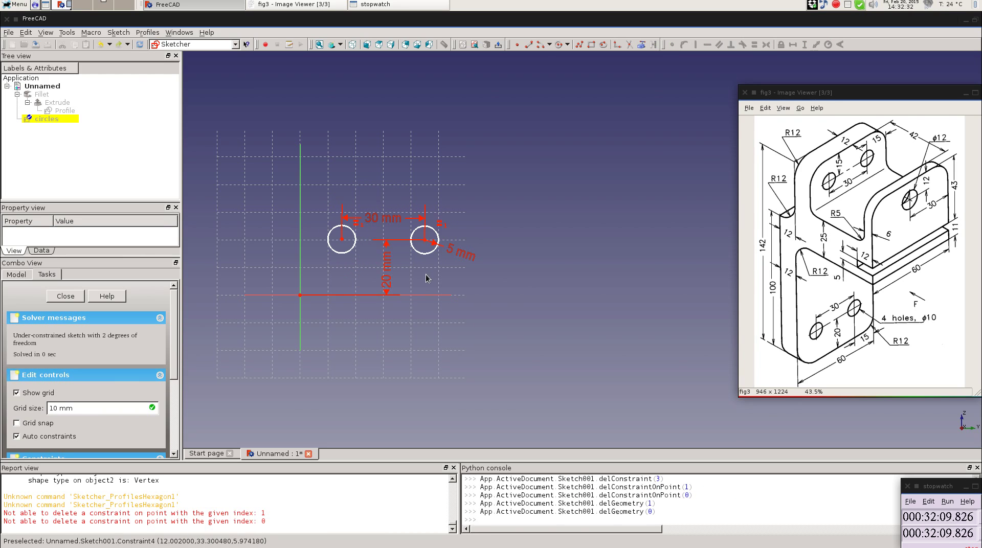
Delete the remaining 20 mm vertical dimension between the circle and the horizontal axis.
left_click(387, 268)
key("Delete")
left_click_drag(309, 168, 453, 279)
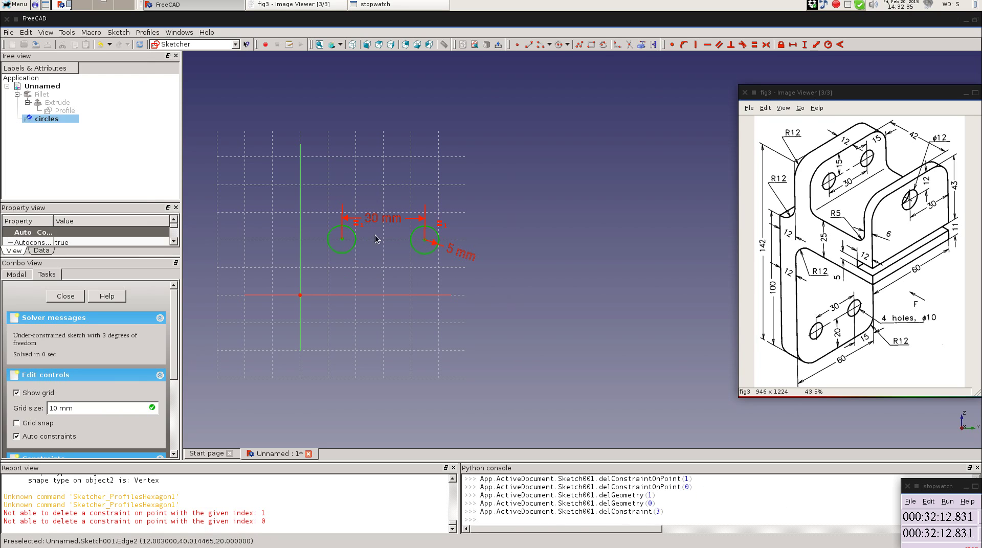
left_click(25, 33)
left_click(175, 142)
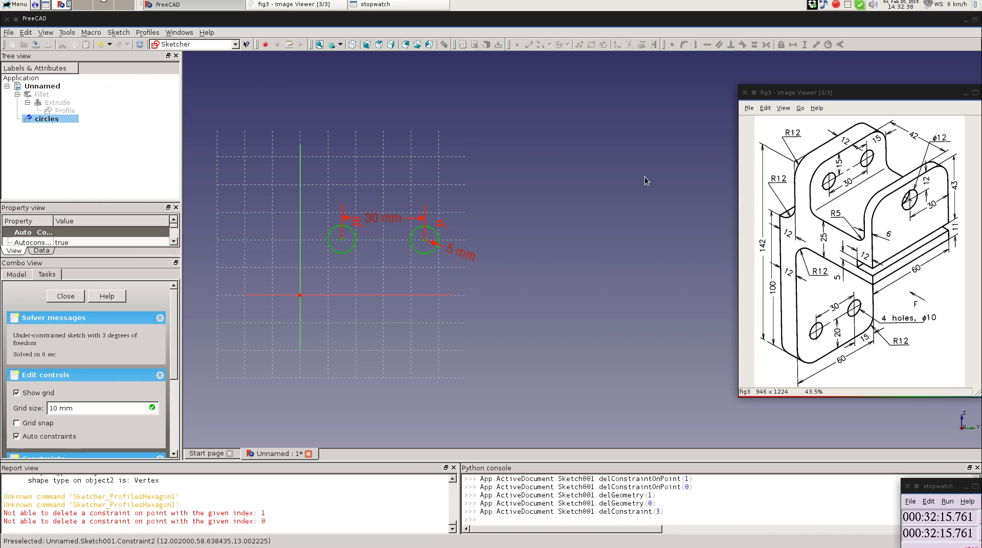
Sketch a circle with a radius of about 11 mm above the two existing circles, centred at about (15.9, 51.3).
left_click(558, 49)
left_click(344, 153)
left_click(375, 155)
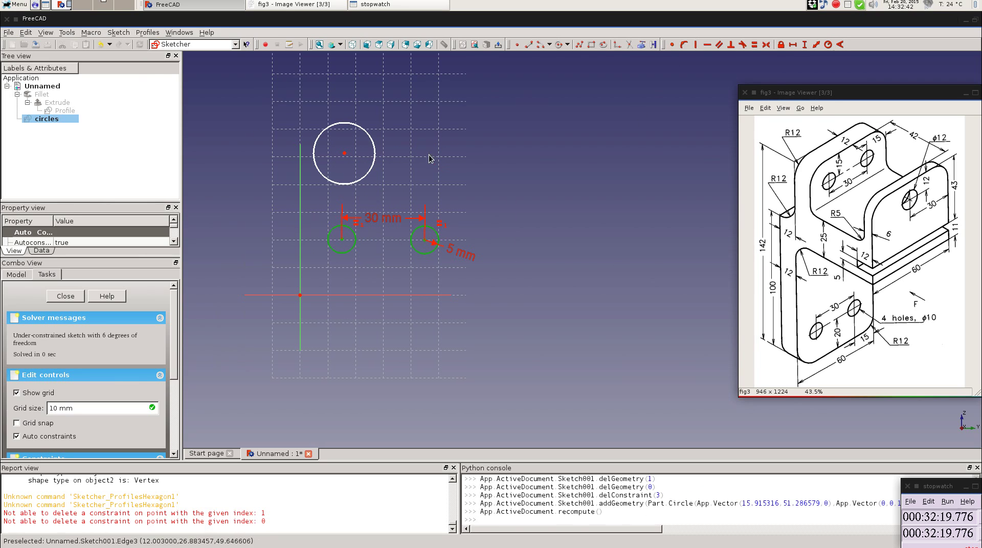
left_click(773, 141)
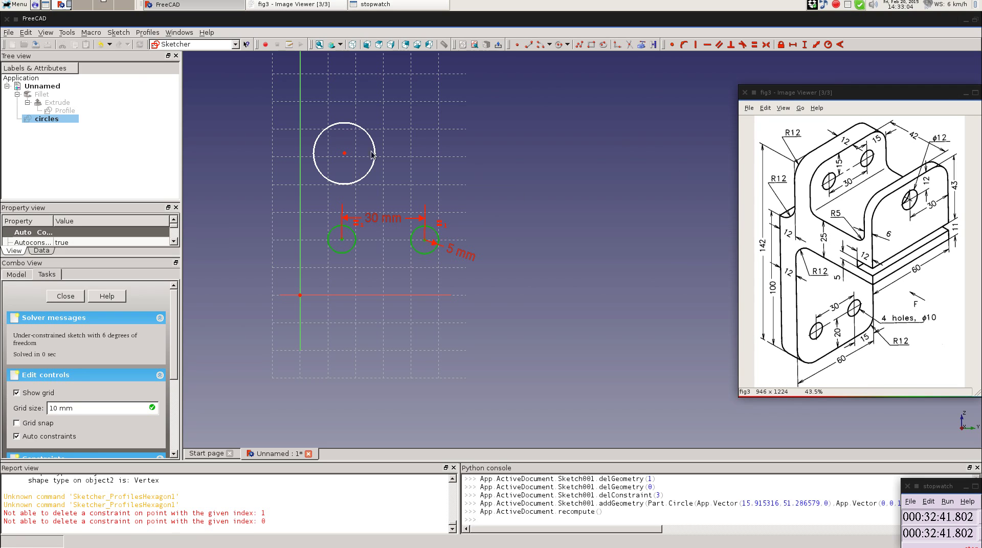
Sketch a second circle beside the upper one, centred at about (44.4, 53.7), above the two existing circles.
left_click(410, 144)
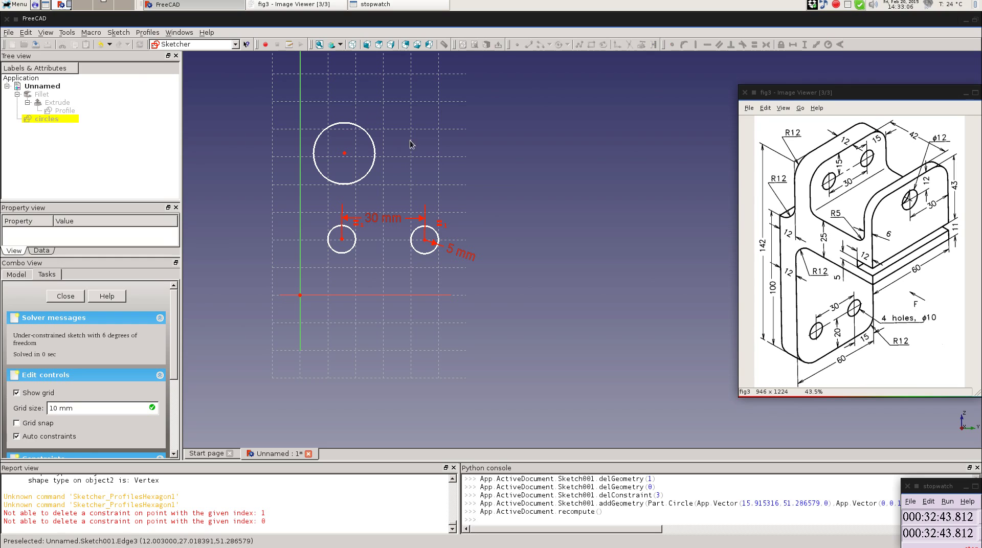
left_click(561, 46)
left_click(423, 146)
left_click(429, 172)
Constrain the two upper circles to equal radii and make them equal to the lower 5 mm radius circles.
left_click(372, 165)
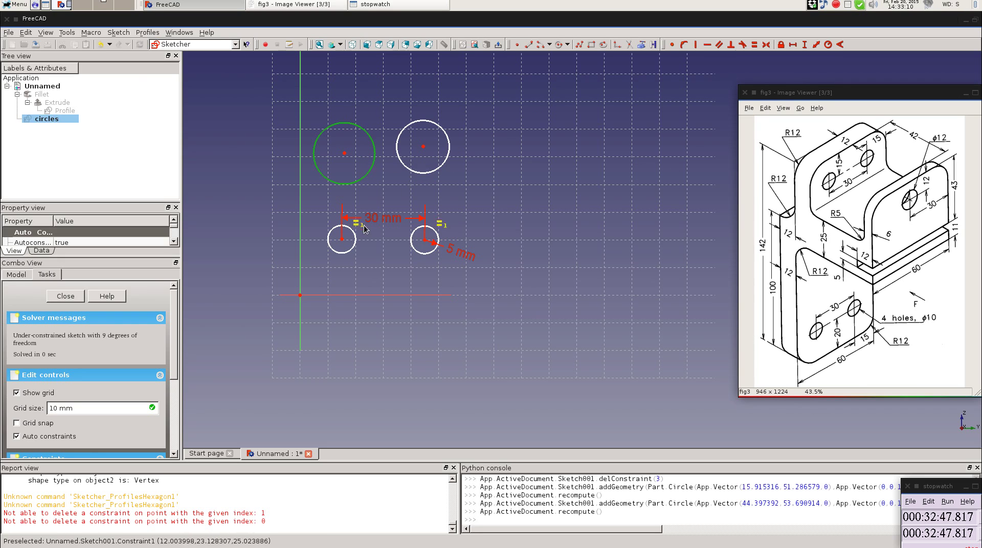
left_click(412, 171)
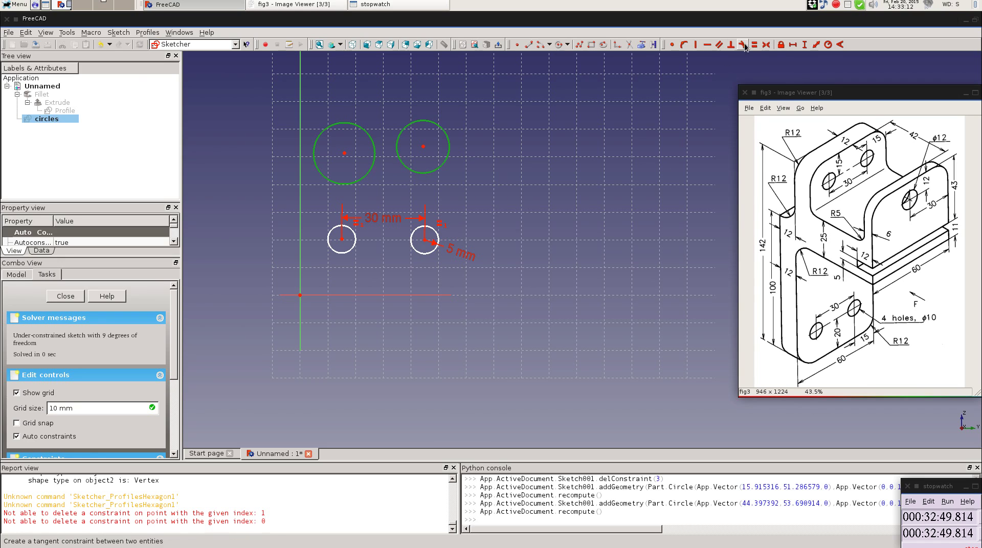
left_click(755, 45)
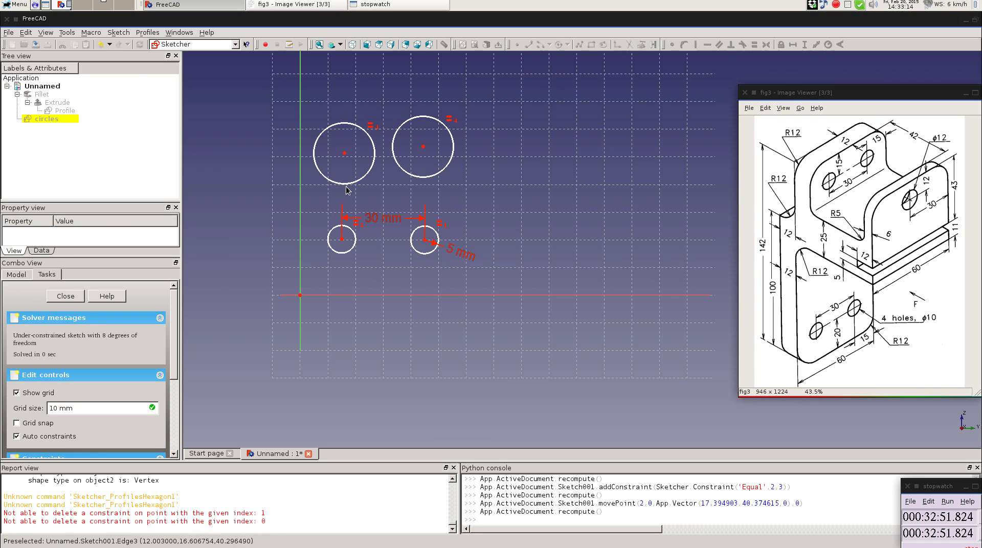
left_click(355, 242)
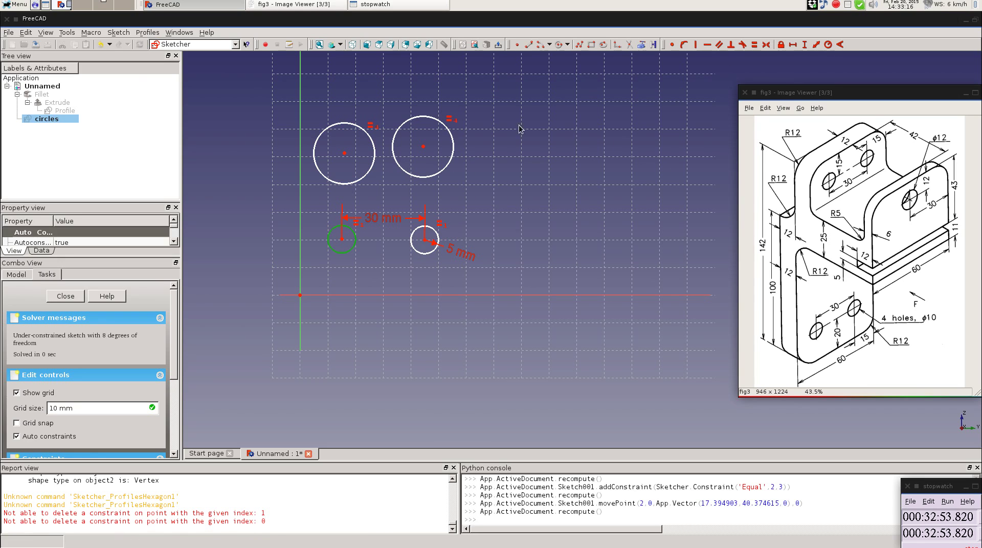
left_click(373, 171)
left_click(755, 44)
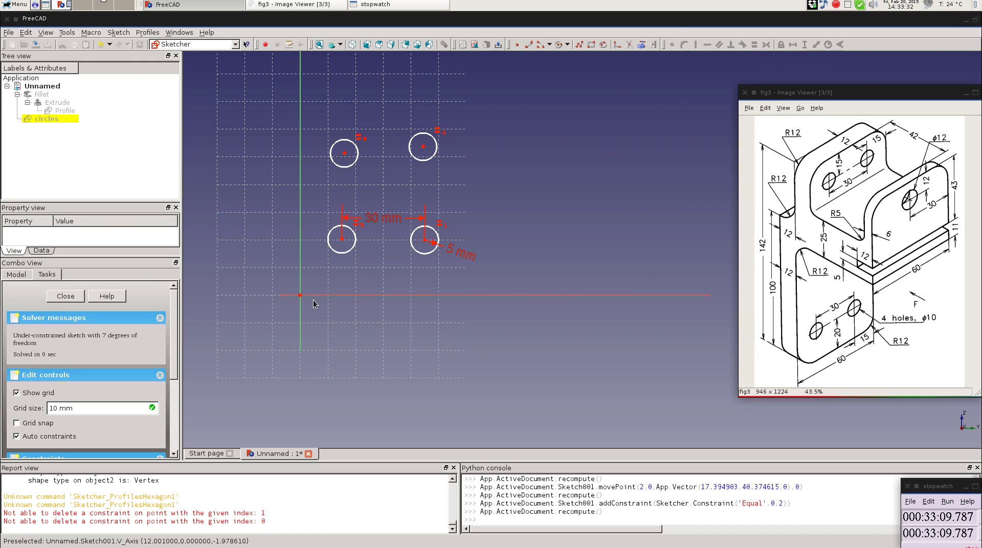
Constrain the distance between the centres of the two upper circles to 30 mm.
left_click(799, 294)
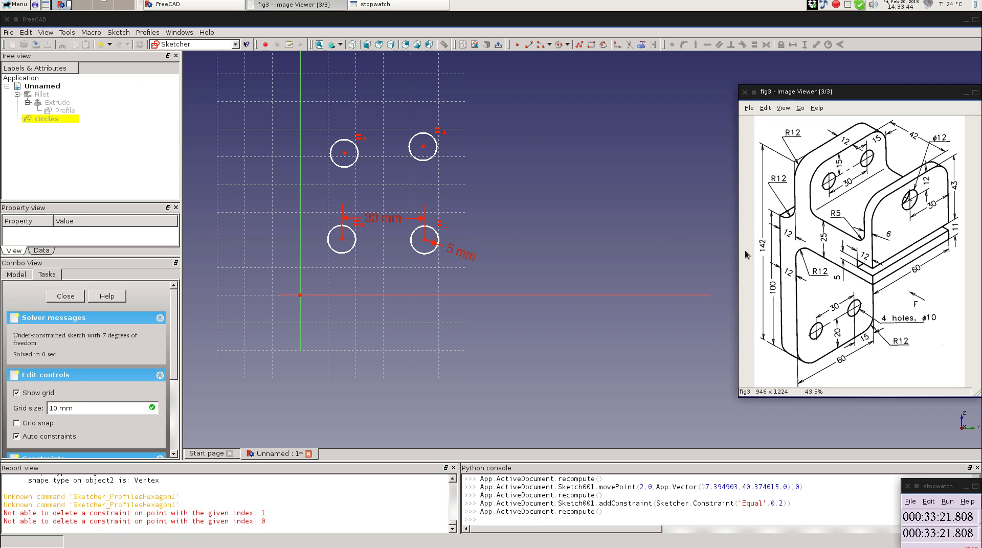
middle_click_drag(567, 139, 514, 211)
middle_click_drag(452, 232, 471, 229)
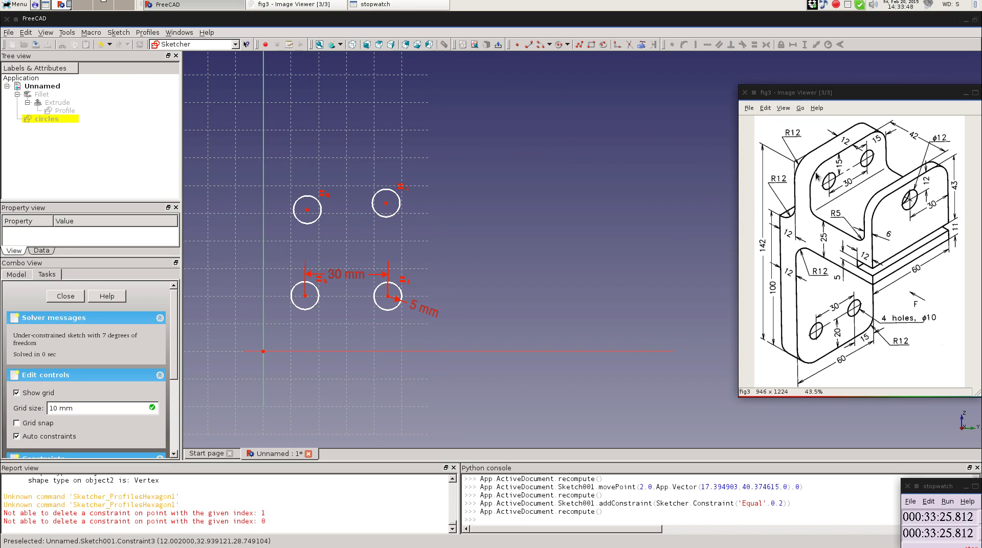
left_click(307, 211)
left_click(386, 204)
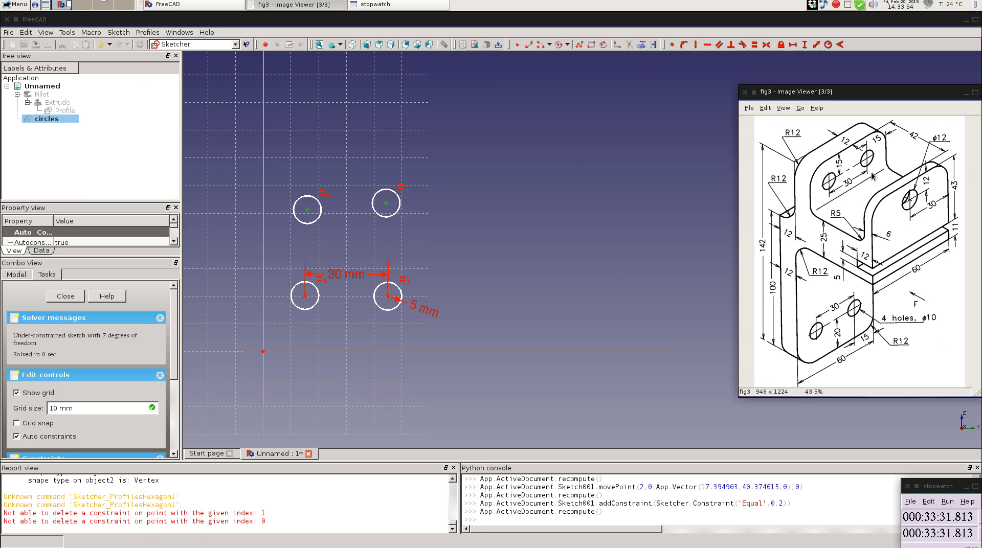
left_click(816, 45)
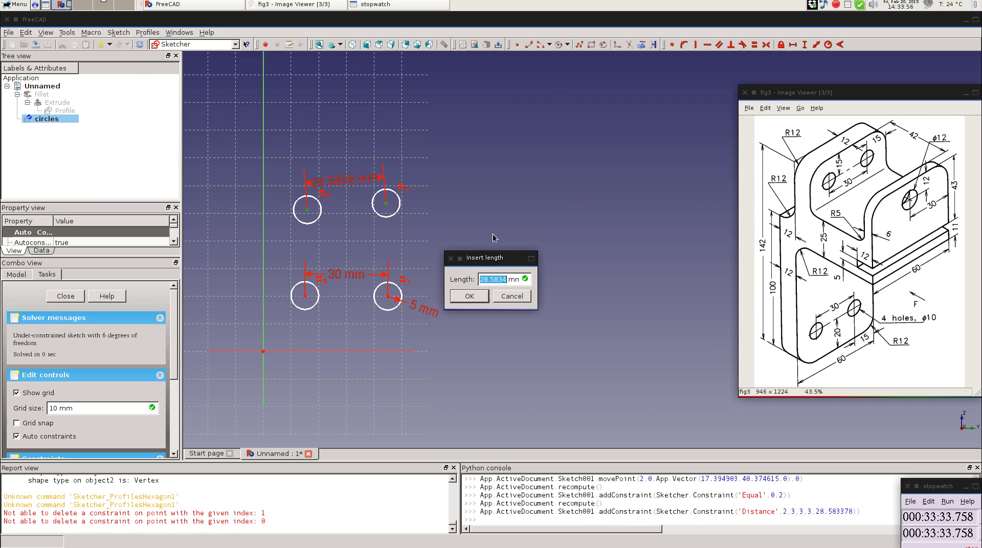
type("30")
key("Return")
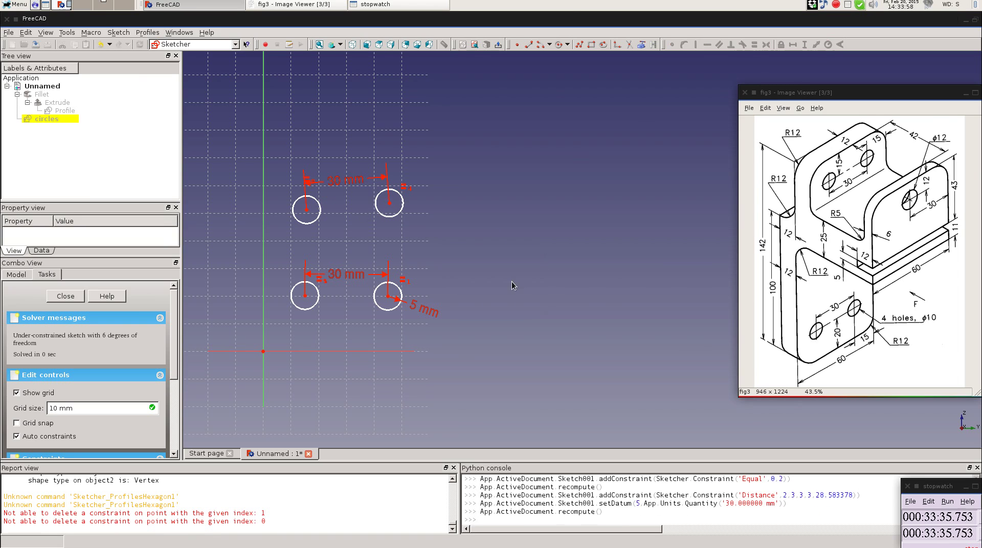
Place the new 30 mm dimension well above the upper circles and bring the two circles roughly level.
left_click_drag(327, 176, 345, 124)
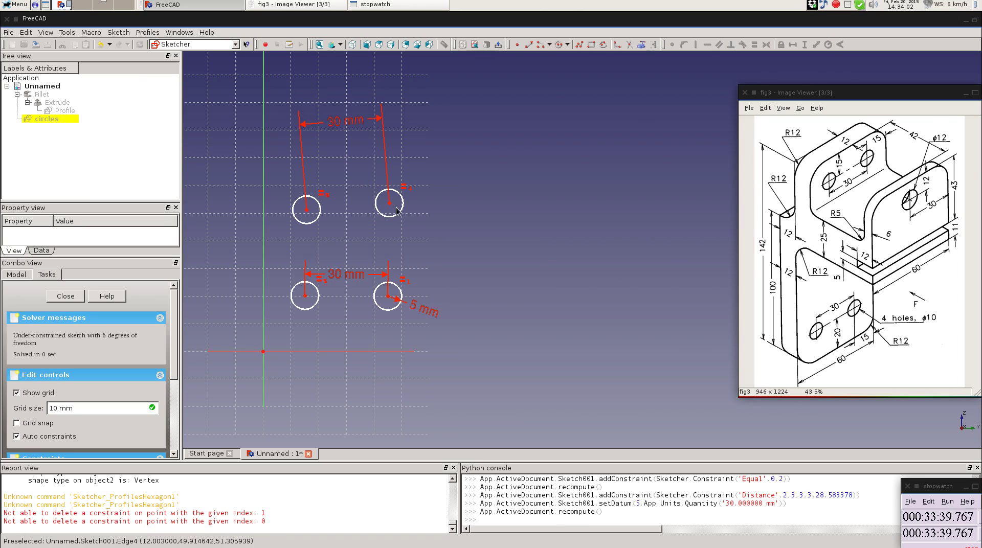
left_click_drag(390, 207, 392, 211)
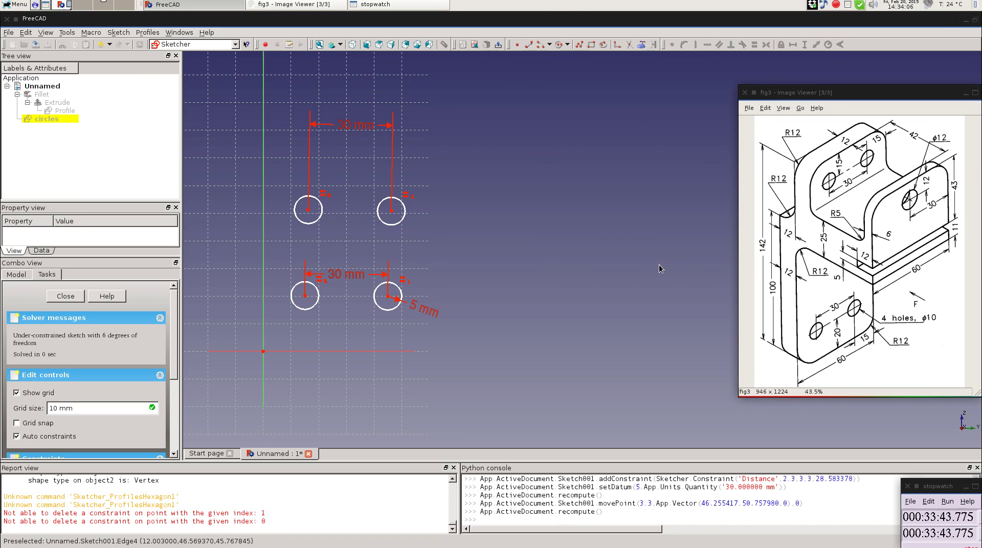
left_click(773, 260)
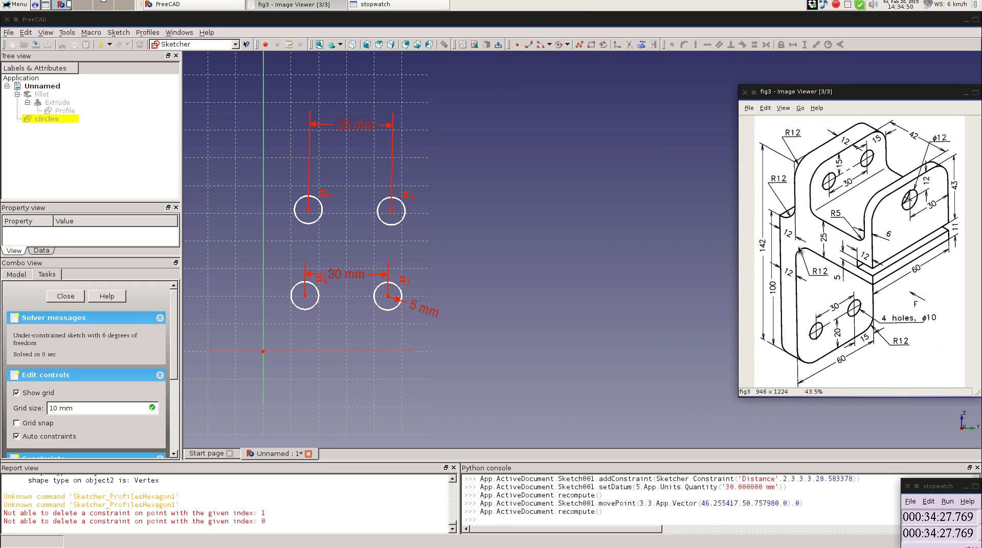
left_click(307, 211)
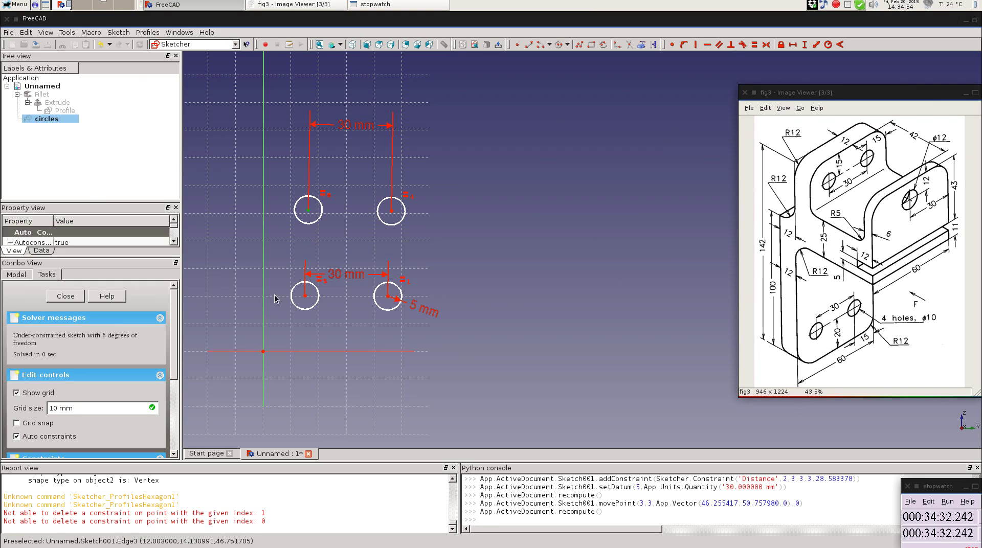
left_click(263, 352)
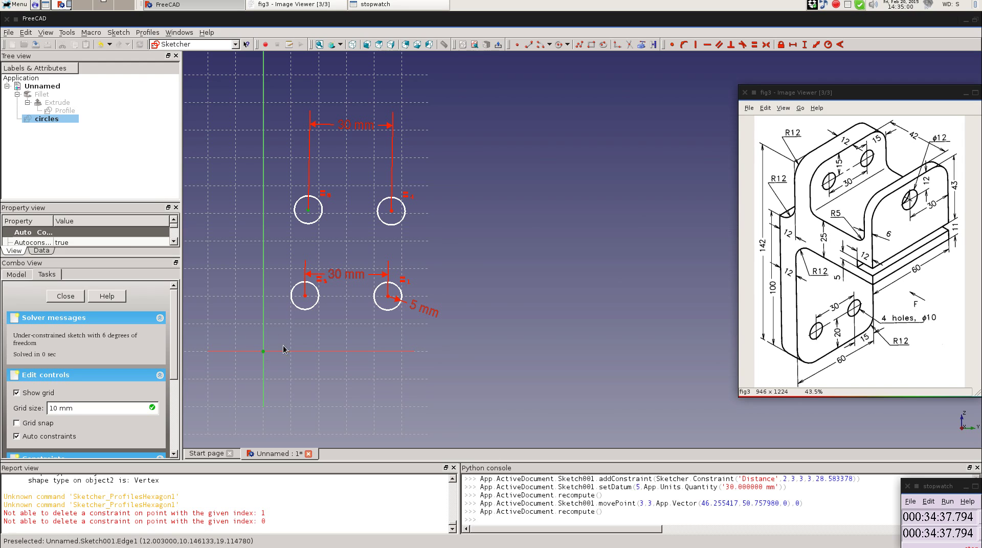
mouse_move(280, 335)
middle_mouse_down()
mouse_move(390, 240)
mouse_move(385, 265)
middle_mouse_up()
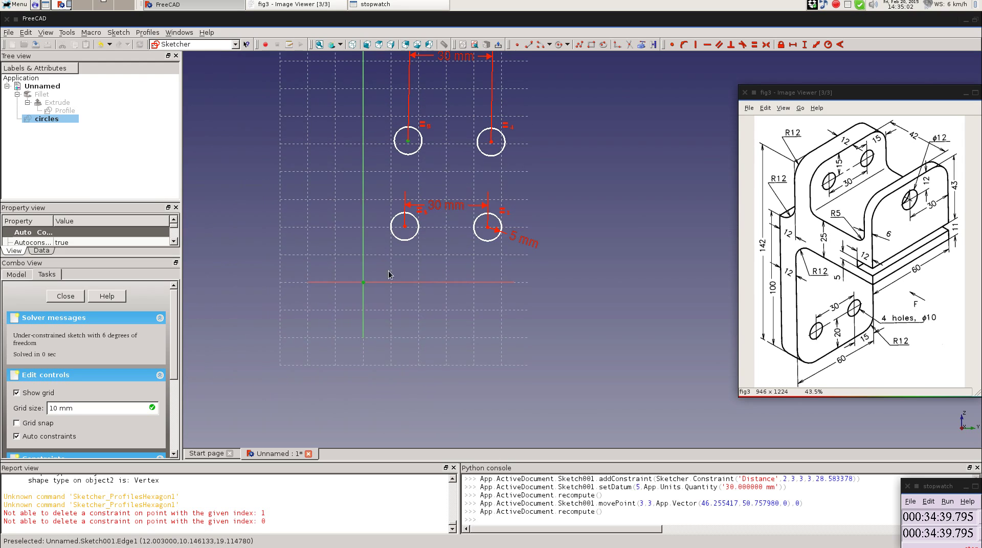
left_click(425, 157)
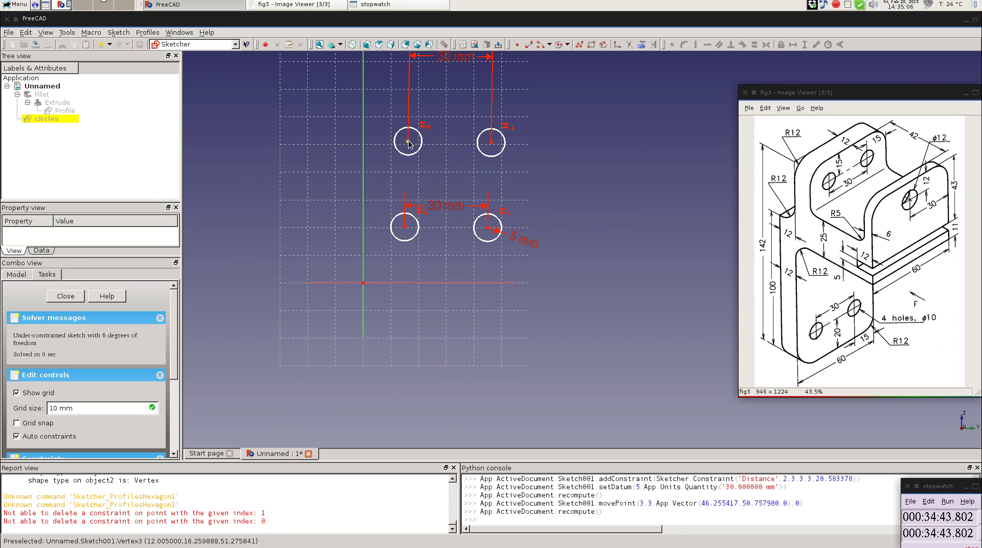
Constrain the upper circle nearest the vertical axis to 29 mm above the horizontal axis, and place the dimension beyond the vertical axis.
left_click(408, 142)
left_click(404, 283)
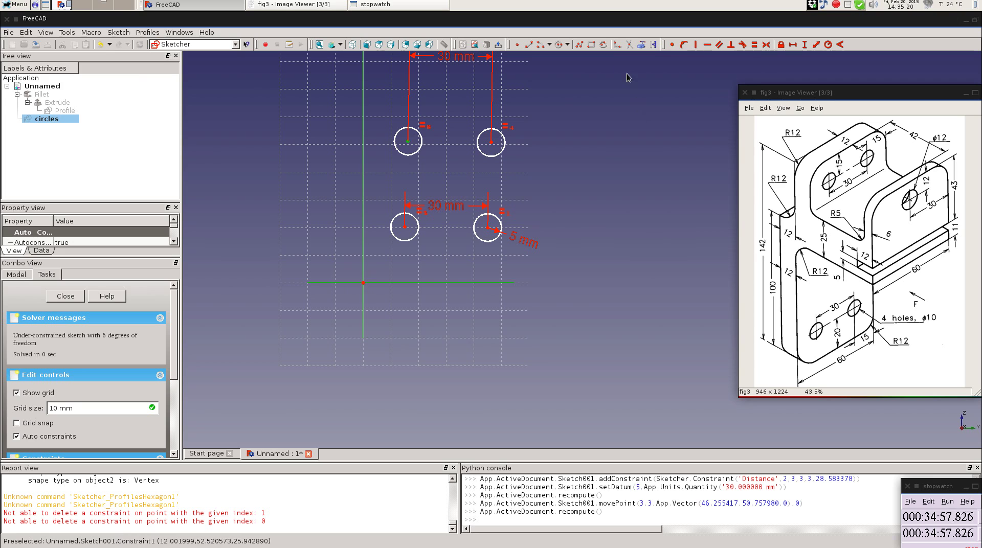
left_click(817, 45)
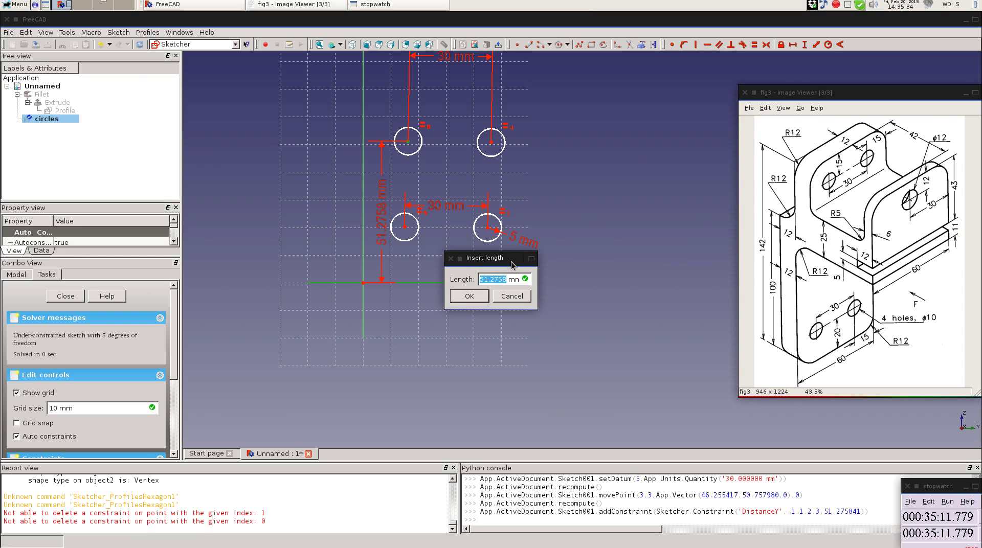
key("Return")
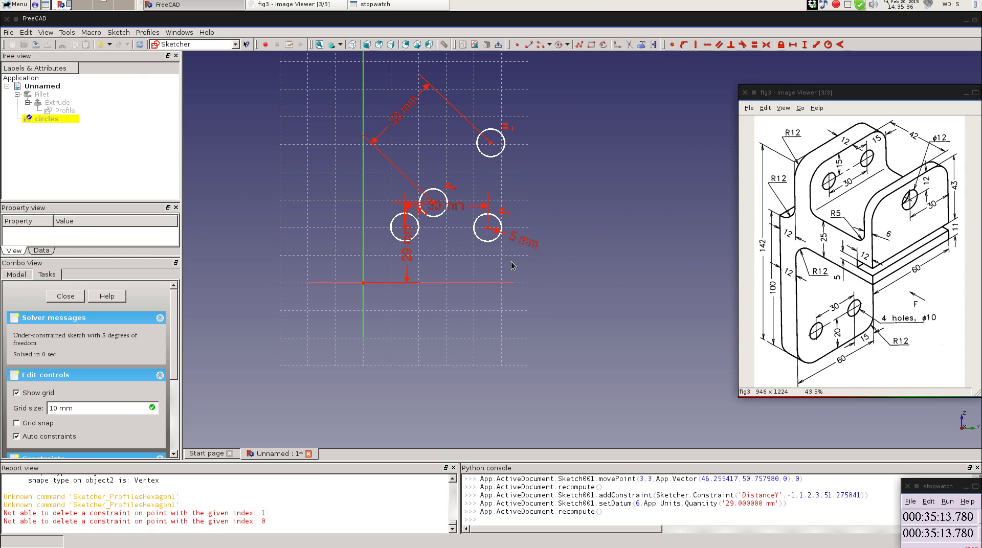
left_click_drag(411, 259, 358, 259)
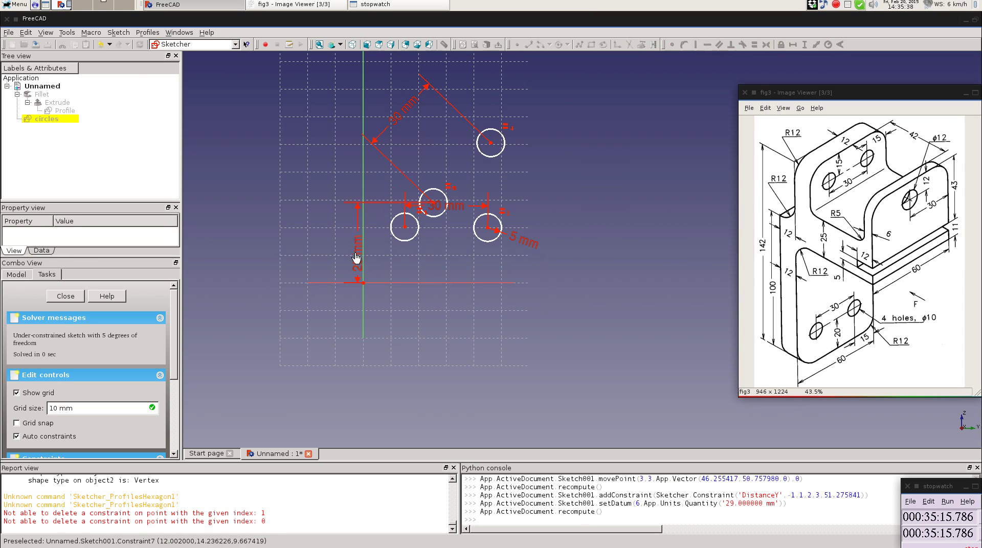
Move the lower pair of circles to about 53 mm below the horizontal axis and bring the two upper circles roughly level.
left_click_drag(406, 230, 398, 419)
left_click_drag(465, 375, 517, 434)
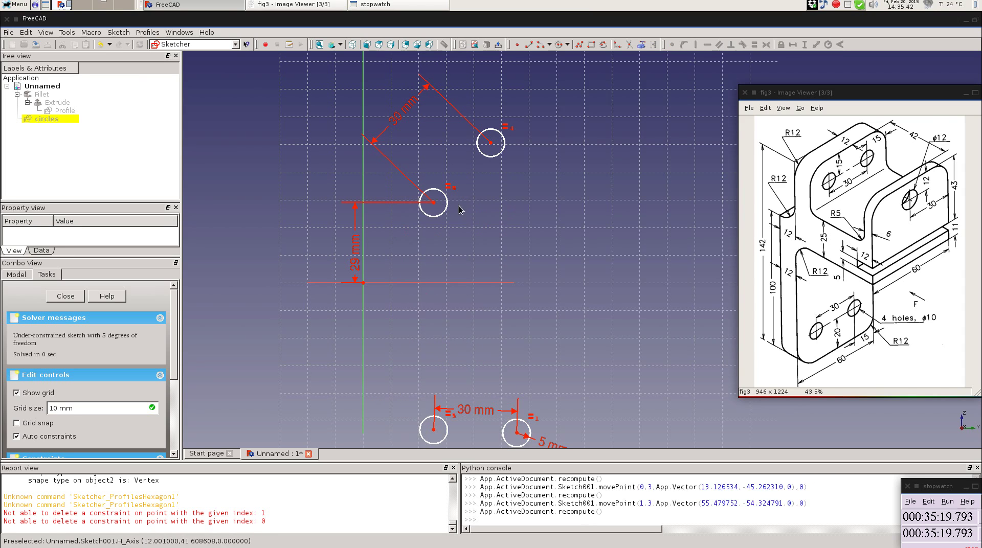
left_click_drag(491, 142, 510, 217)
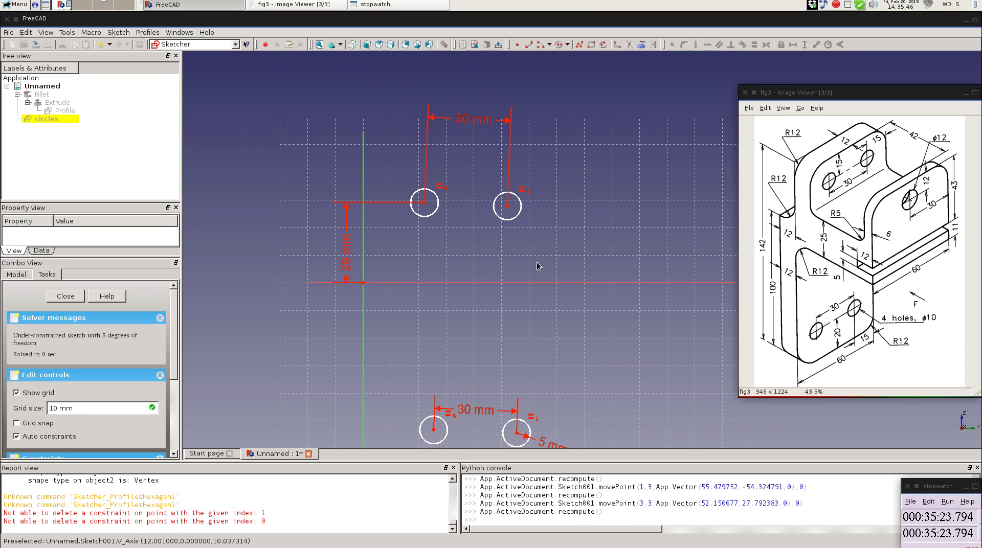
left_click_drag(508, 206, 507, 201)
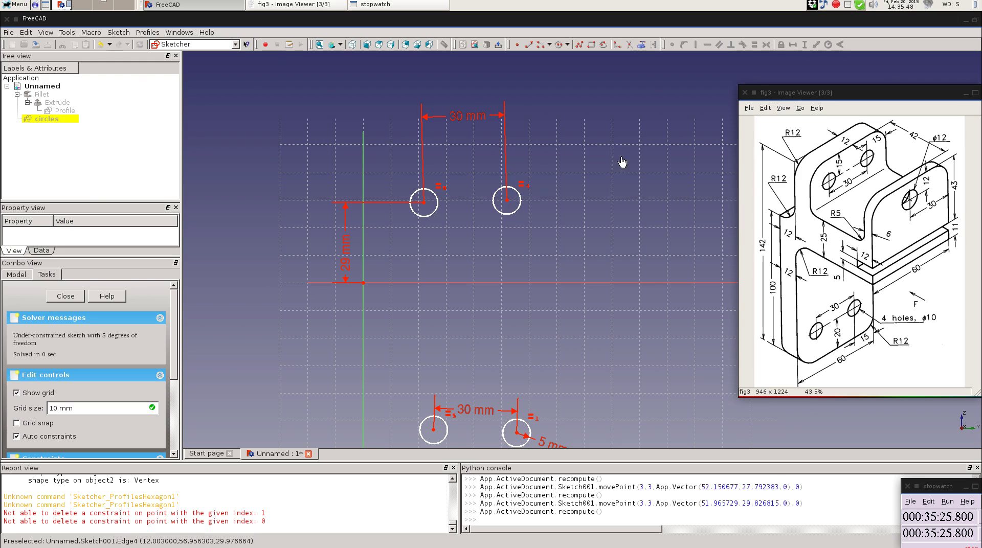
Constrain the upper circle farther from the vertical axis to 29 mm above the horizontal axis, and place the dimension outside the circle pair.
left_click(506, 201)
left_click(505, 283)
left_click(816, 45)
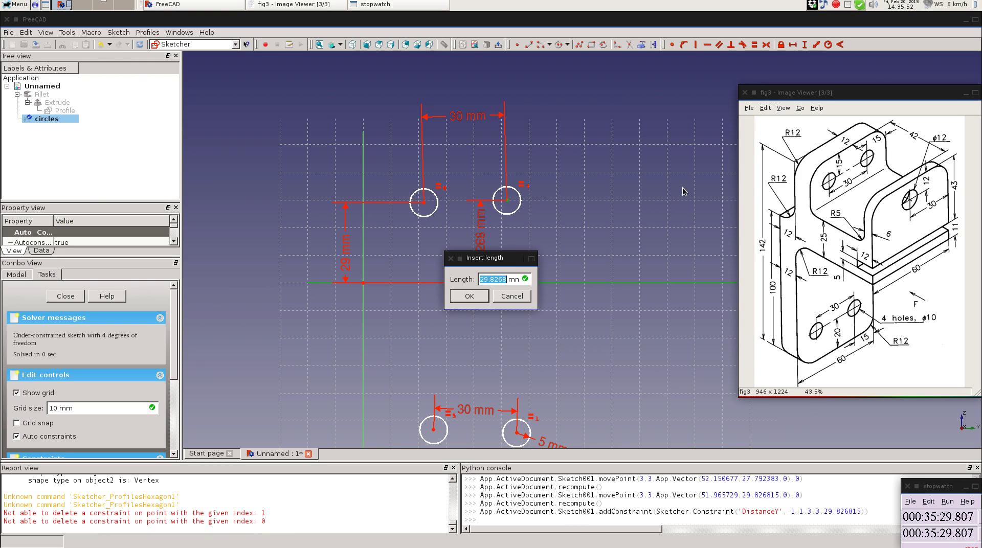
type("29")
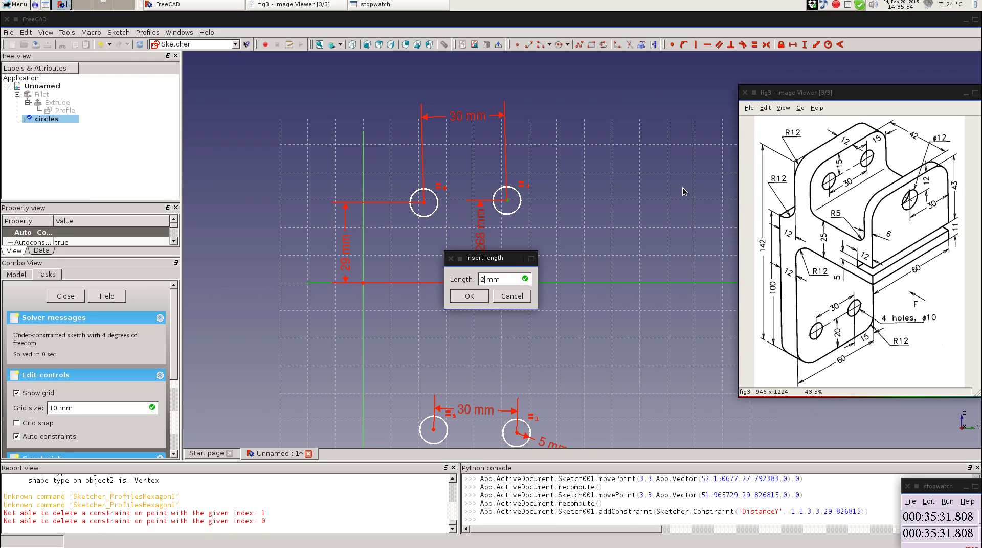
key("Return")
left_click_drag(482, 254, 594, 247)
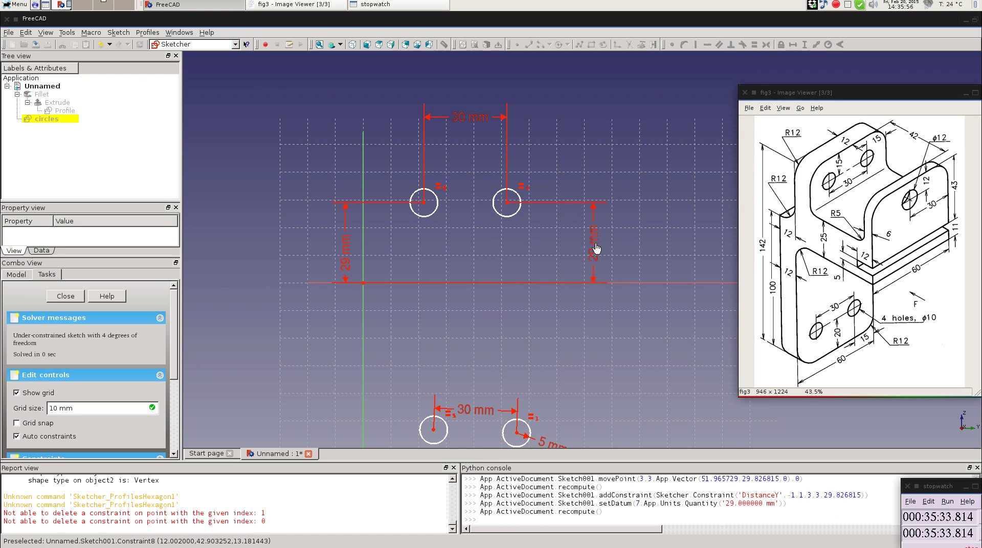
Constrain the centre of the upper circle nearest the vertical axis to a horizontal distance of 15 mm from that axis.
mouse_move(690, 354)
middle_mouse_down()
mouse_move(673, 253)
mouse_move(646, 326)
middle_mouse_up()
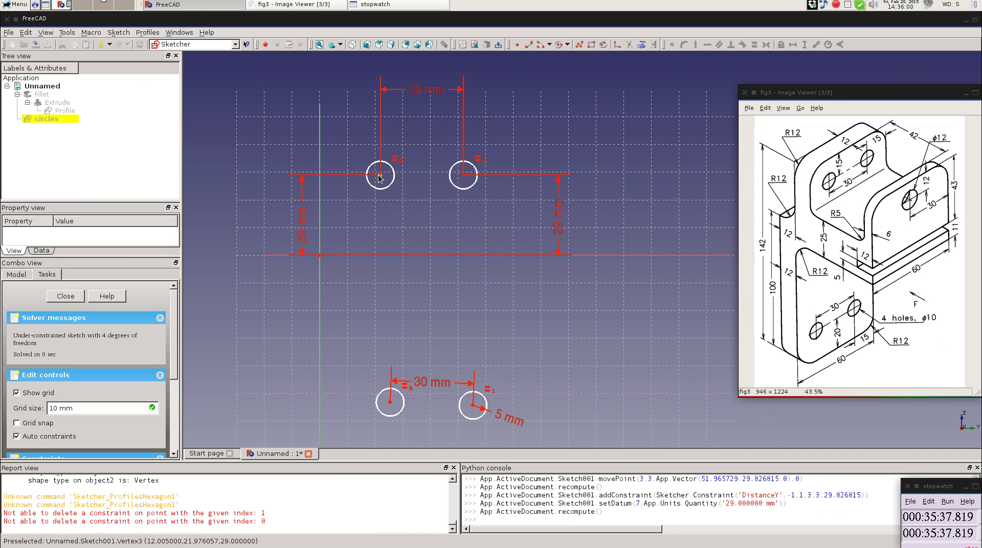
left_click_drag(381, 175, 388, 213)
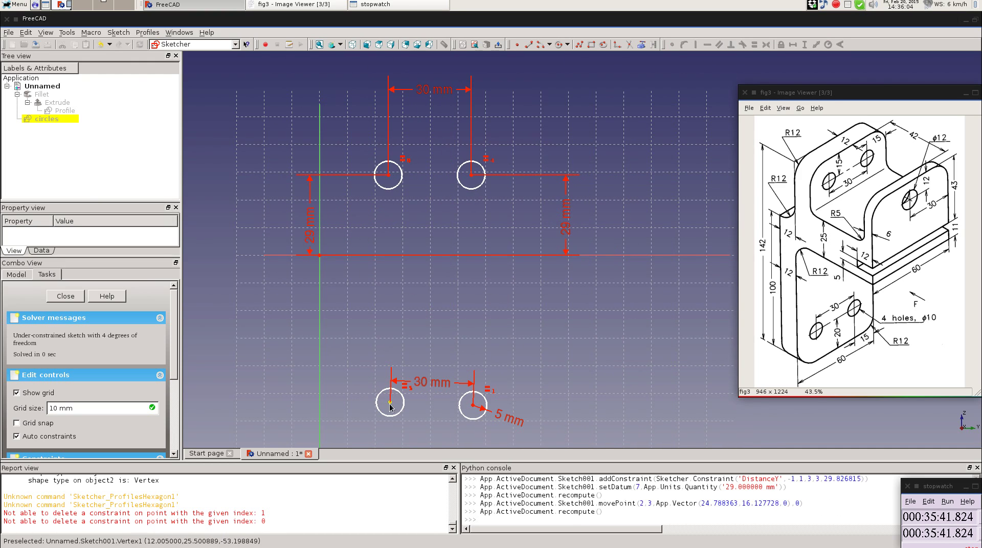
left_click(818, 179)
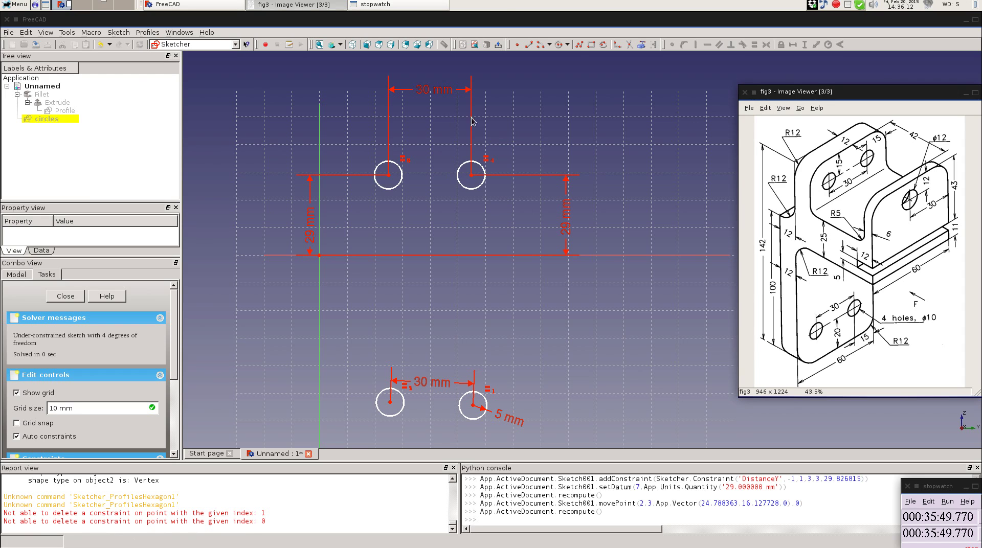
left_click(389, 175)
left_click(318, 172)
left_click(793, 45)
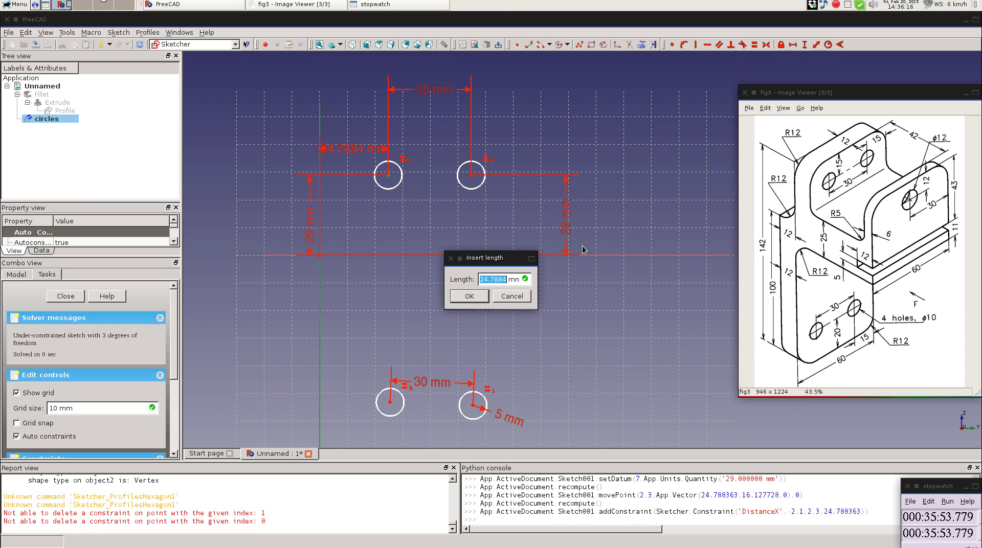
type("15")
key("Return")
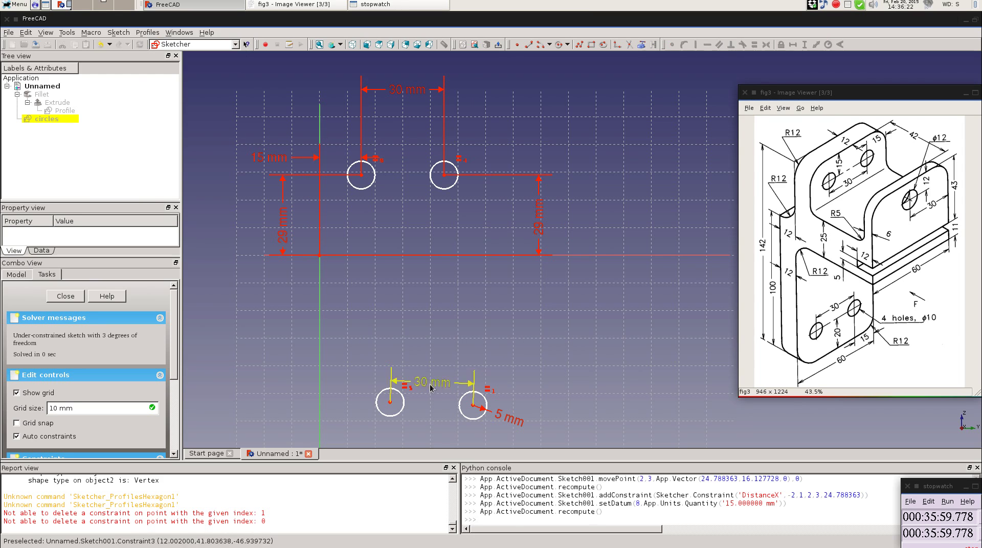
Constrain the centre of the lower circle nearest the vertical axis to a horizontal distance of 15 mm from that axis.
left_click(389, 405)
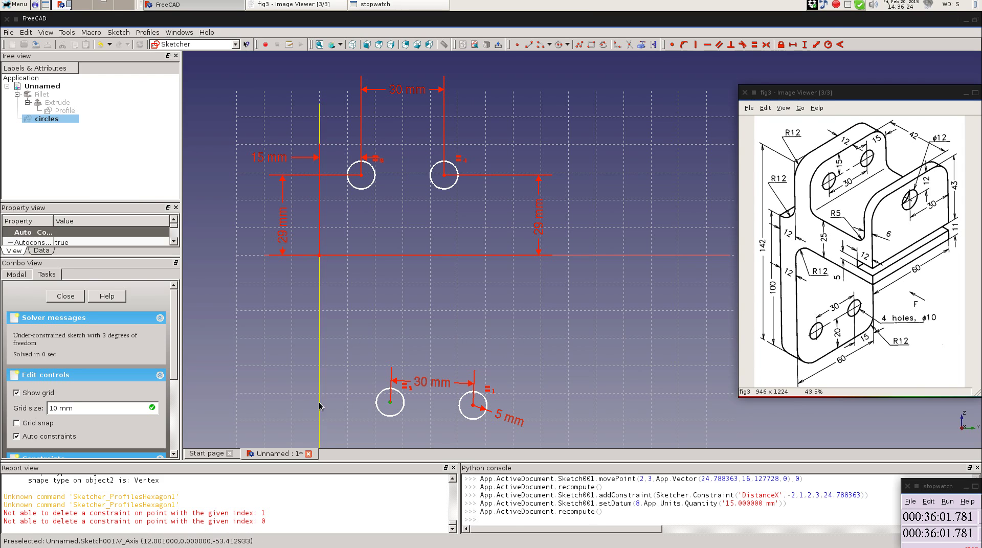
left_click(817, 45)
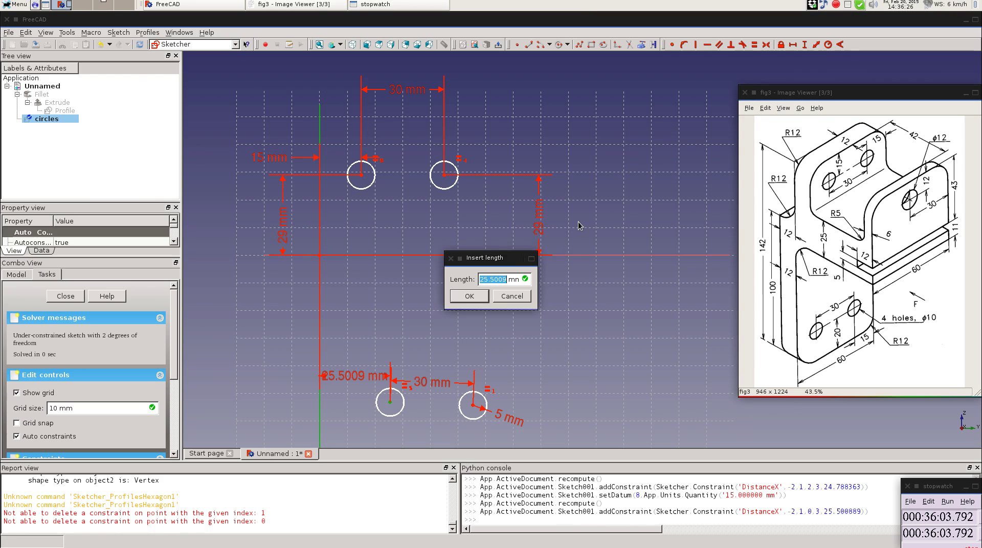
type("15")
key("Return")
Place the lower pair's 30 mm spacing dimension beneath the circles and raise the pair to about 33 mm below the horizontal axis.
left_click_drag(406, 425, 407, 446)
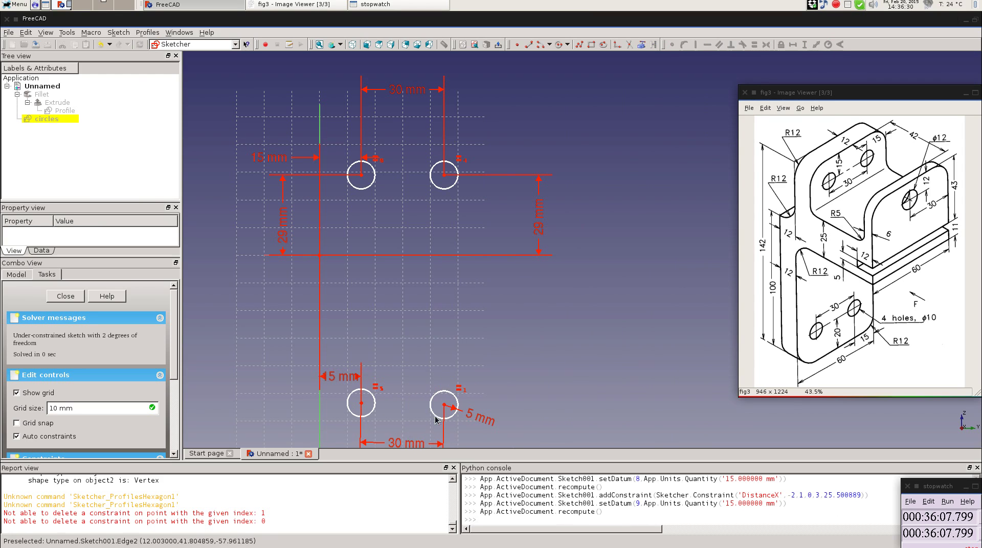
left_click_drag(446, 410, 444, 348)
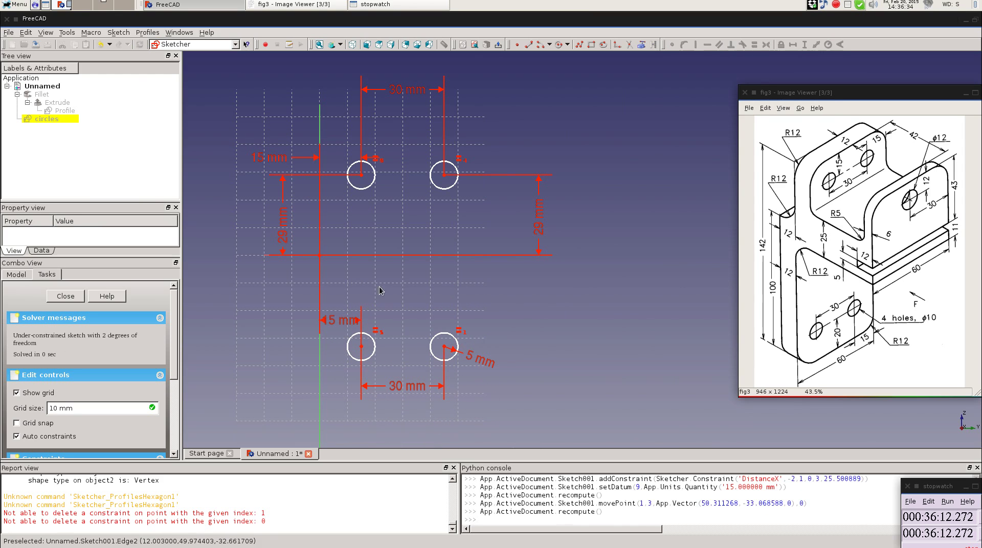
left_click(361, 349)
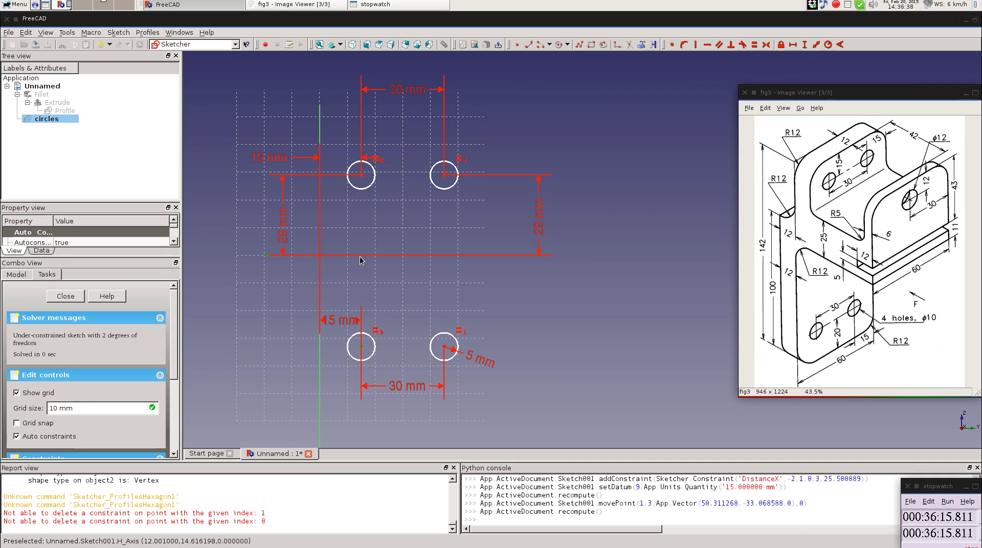
scroll(287, 266, "up", 1)
scroll(287, 266, "up", 1)
middle_click_drag(307, 294, 512, 262)
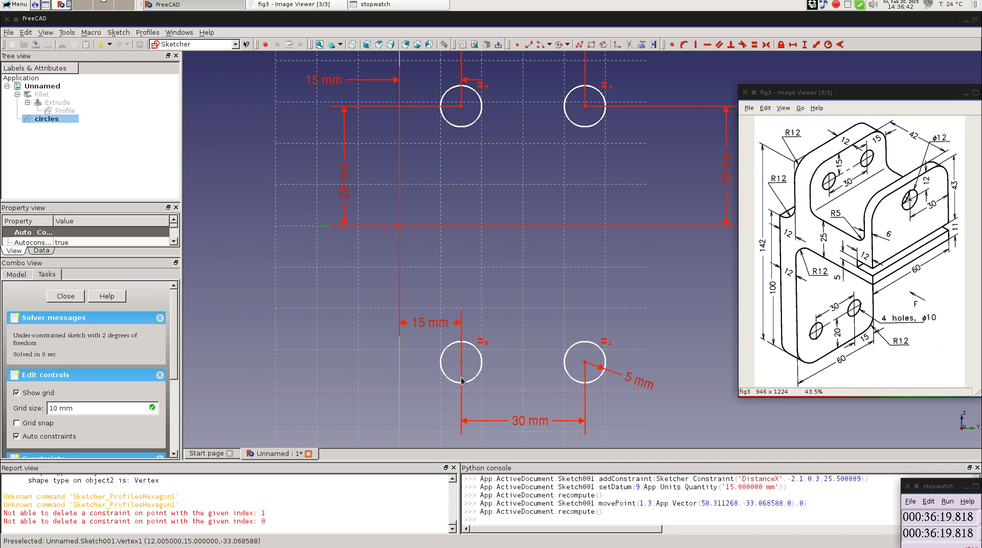
left_click(508, 327)
left_click(461, 363)
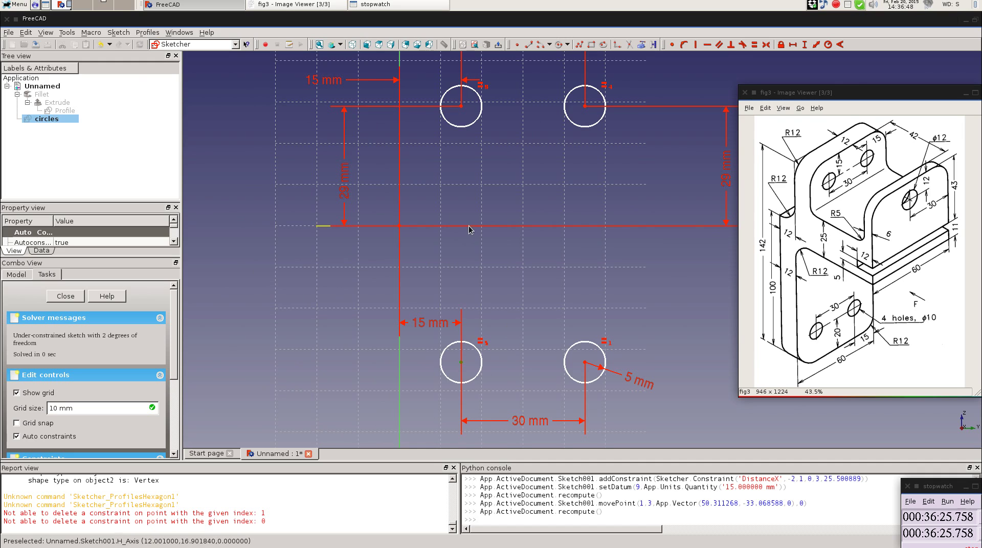
mouse_move(515, 292)
middle_mouse_down()
mouse_move(474, 282)
mouse_move(438, 290)
middle_mouse_up()
left_click(806, 258)
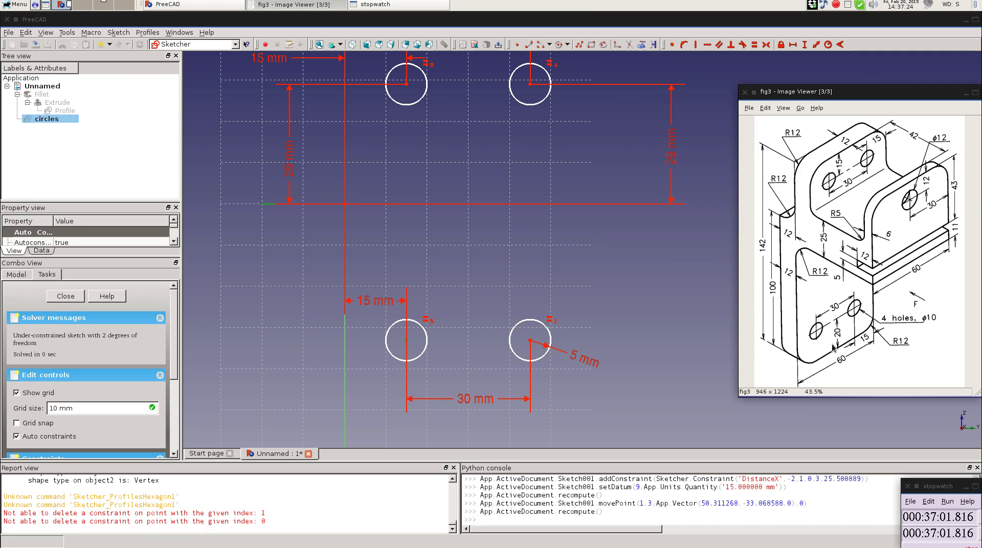
left_click(407, 341)
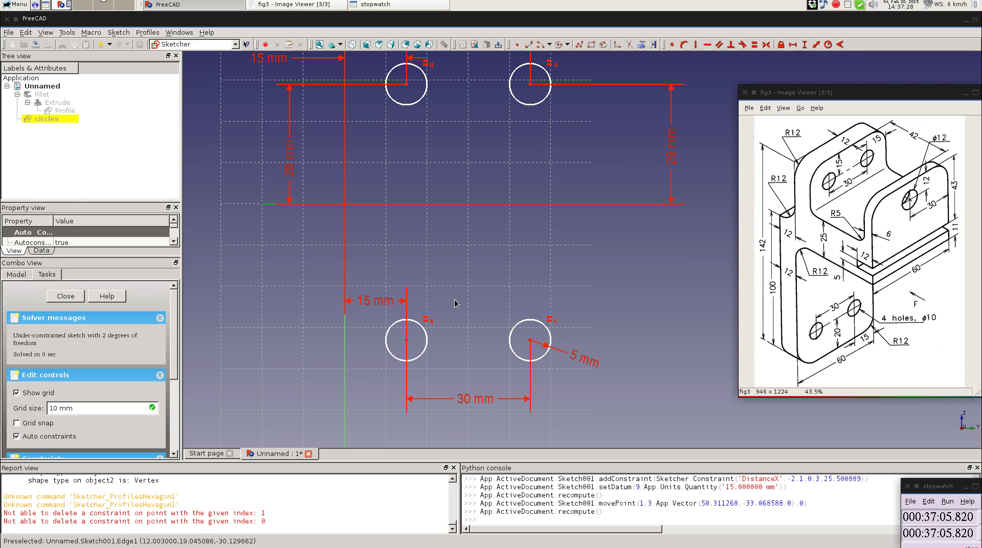
left_click(408, 342)
left_click(412, 210)
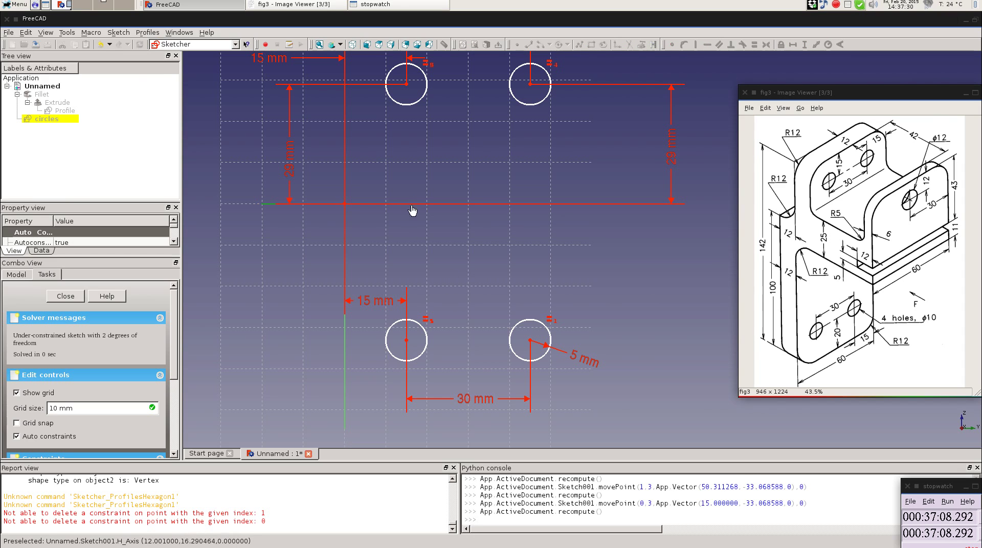
left_click(267, 205)
mouse_move(482, 254)
middle_mouse_down()
mouse_move(493, 195)
mouse_move(486, 247)
middle_mouse_up()
scroll(507, 220, "down", 1)
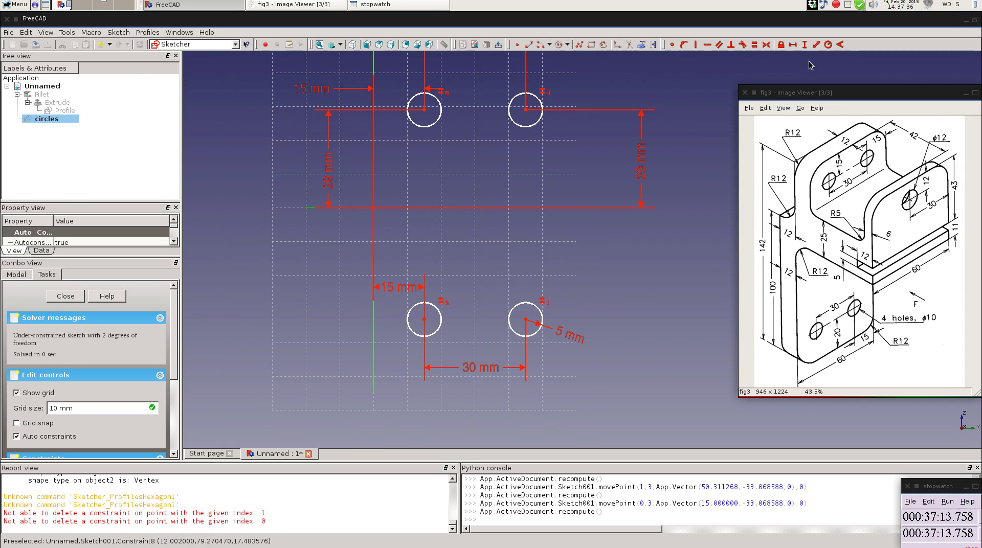
left_click(804, 45)
left_click(492, 299)
Constrain the centre of the lower circle nearest the vertical axis to 78 mm below the origin, and place the dimension beyond the vertical axis.
left_click(424, 319)
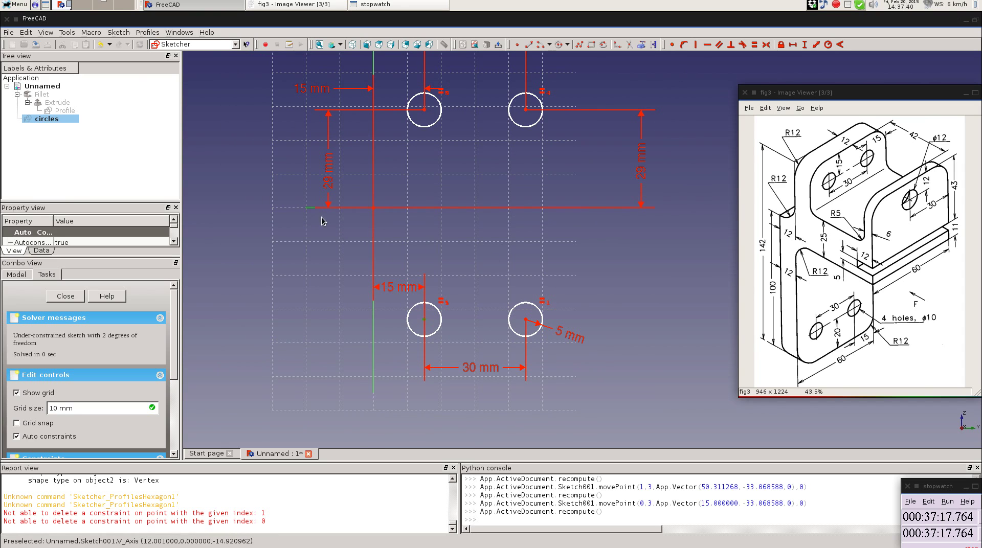
left_click(372, 197)
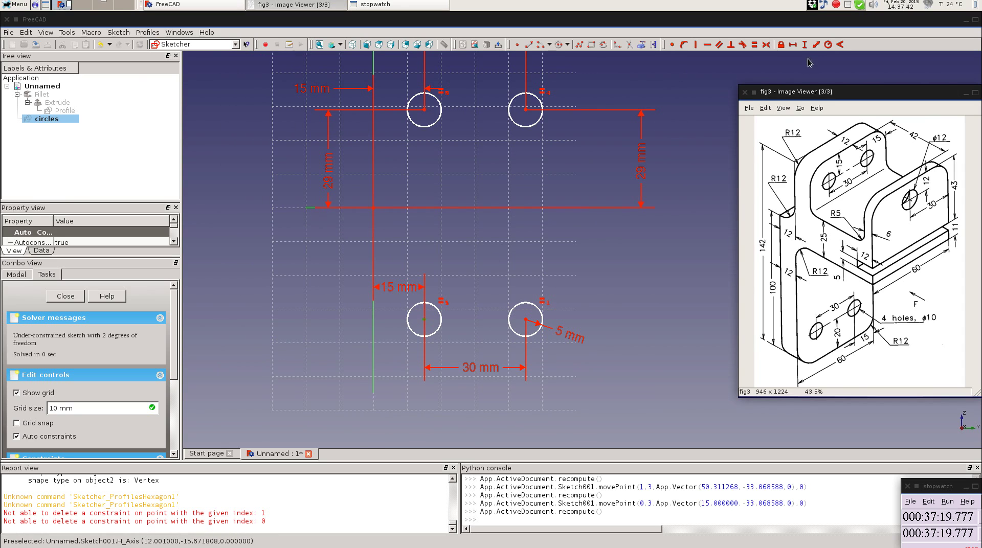
left_click(804, 45)
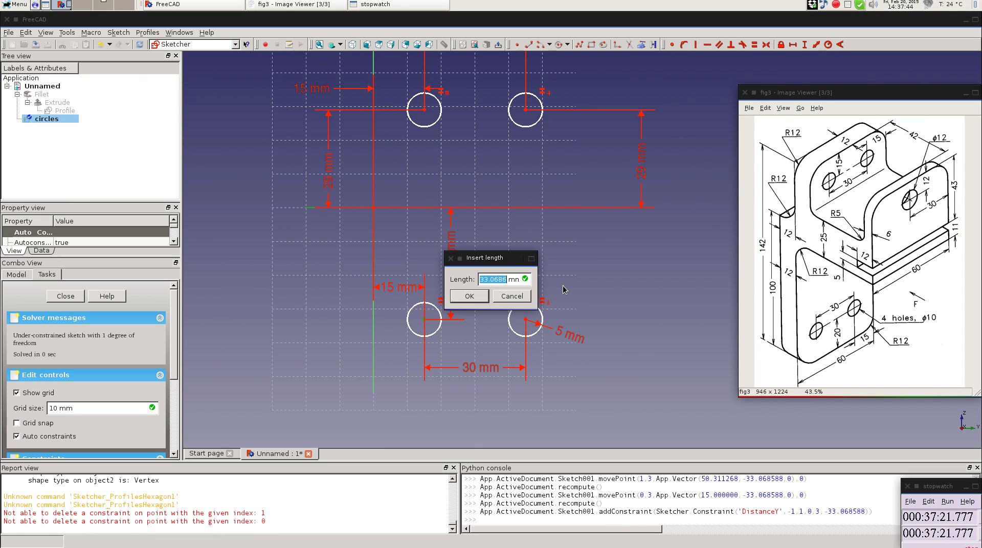
type("78")
left_click(470, 296)
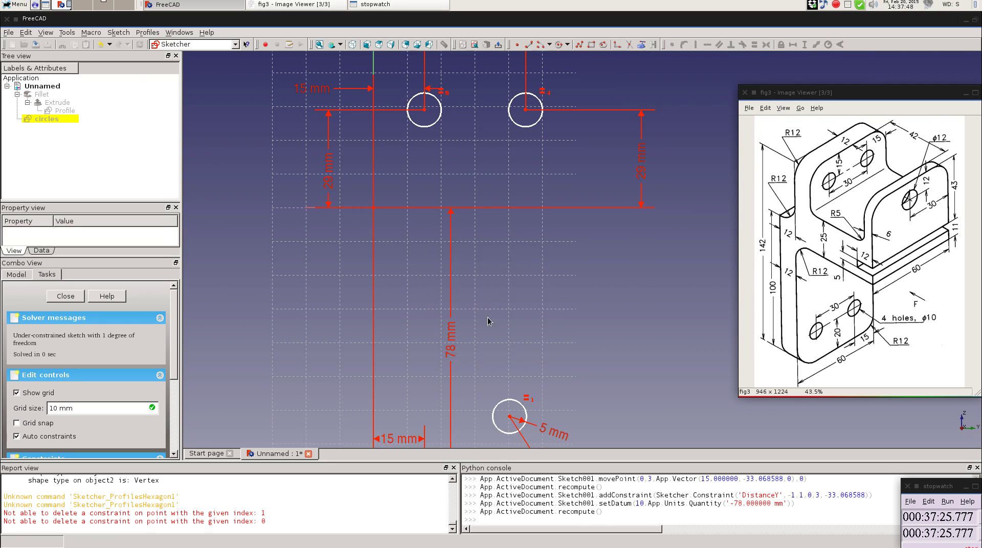
left_click_drag(321, 242, 318, 249)
middle_click_drag(474, 266, 448, 251)
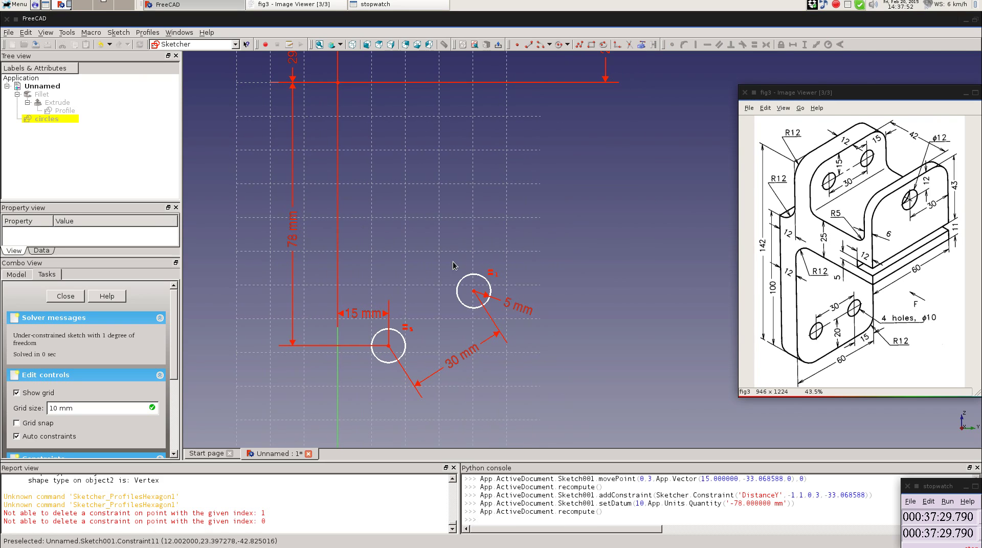
Level the other lower circle with its neighbour, constrain its centre to 78 mm below the horizontal axis, and place the dimension outside the pair.
left_click_drag(473, 292, 490, 346)
left_click(490, 346)
middle_click_drag(566, 224, 558, 242)
left_click(269, 100)
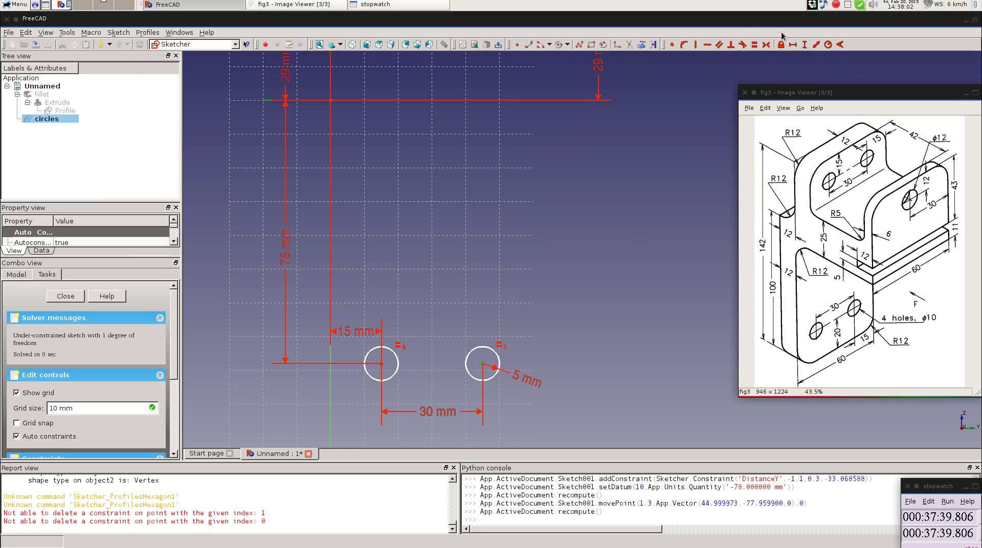
key("shift+v")
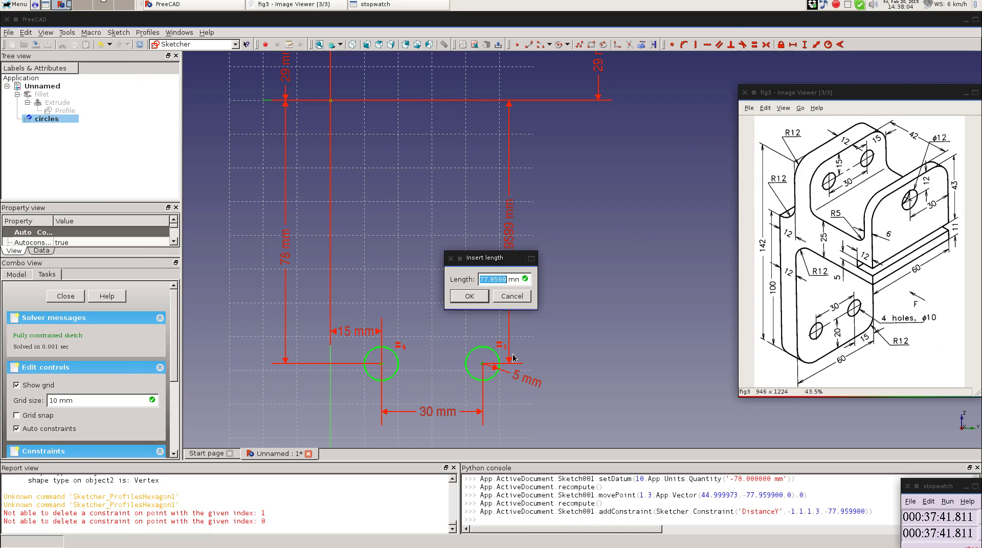
type("78")
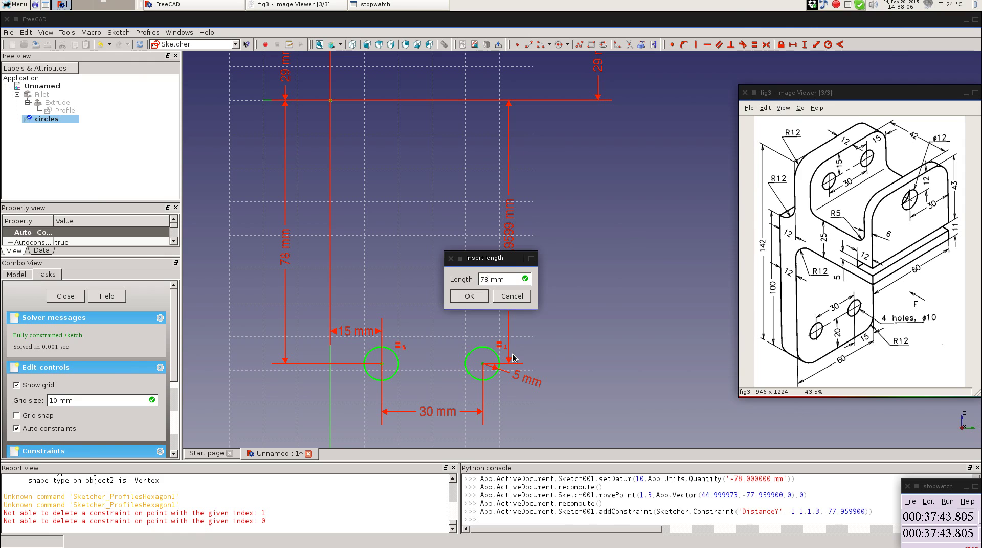
key("Return")
left_click_drag(511, 248, 598, 243)
Check the distance between the centres of the upper and lower circles nearest the vertical axis with a temporary length constraint, and discard it.
scroll(611, 248, "down", 2)
middle_click_drag(636, 261, 593, 344)
middle_click_drag(658, 310, 662, 255)
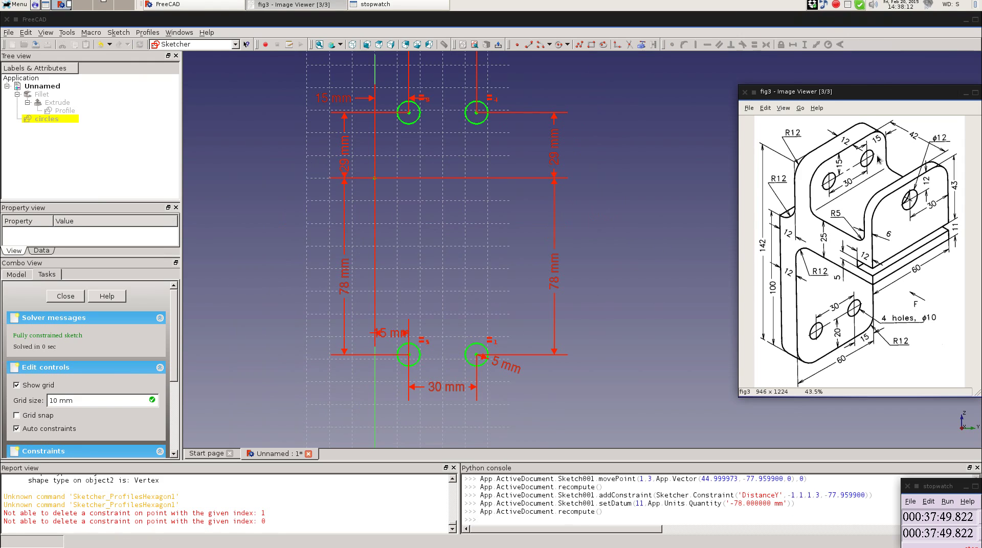
middle_click_drag(436, 138, 437, 150)
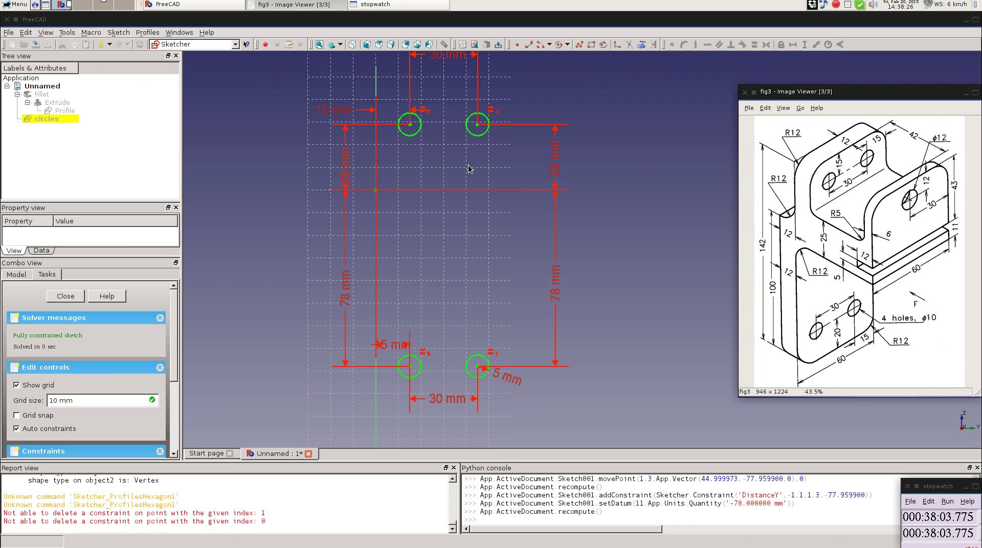
left_click(410, 125)
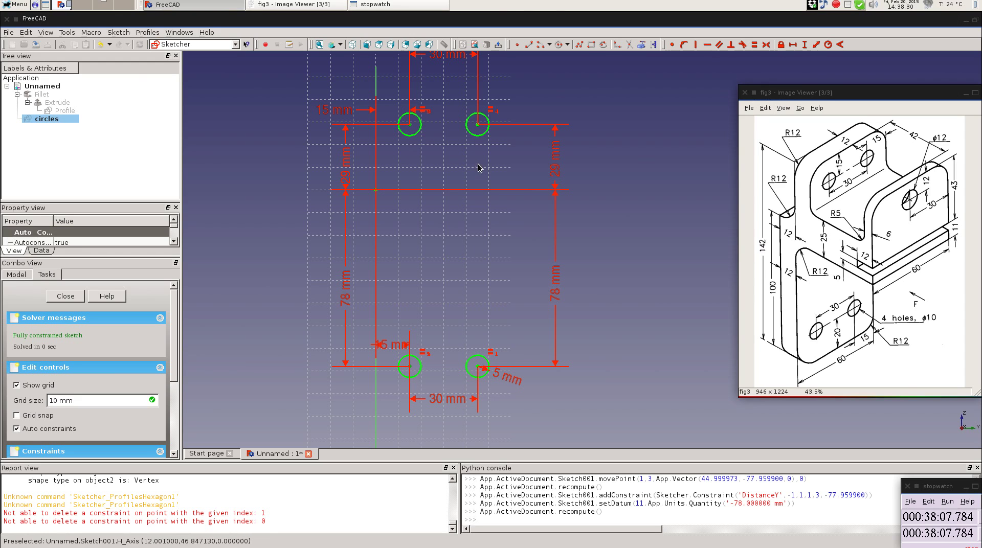
left_click(817, 45)
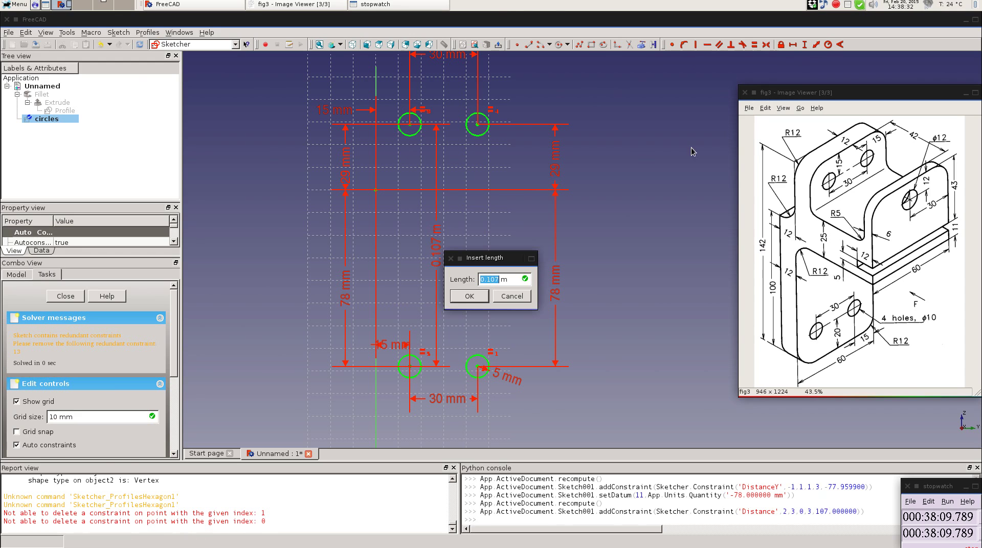
left_click(509, 298)
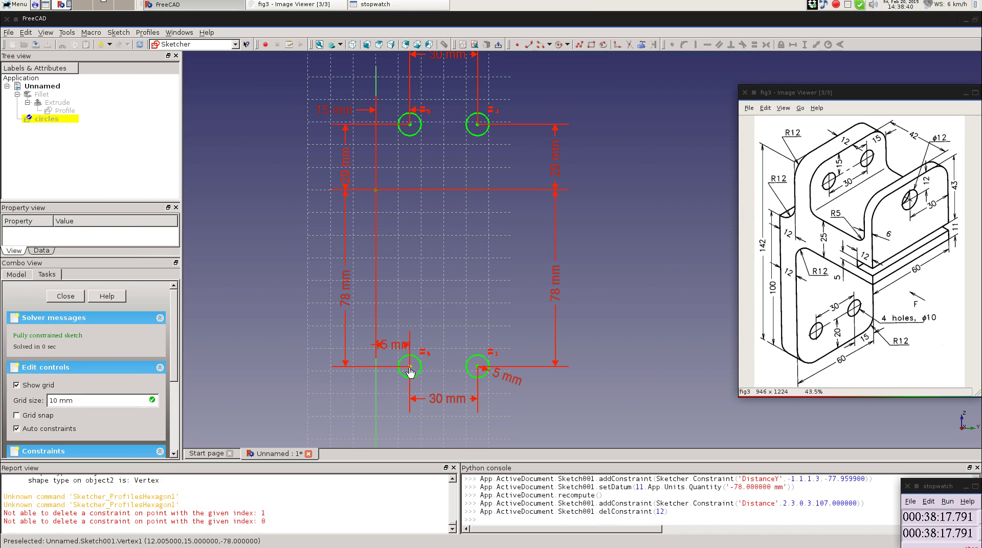
Close the circles sketch and show the Fillet body in wireframe together with the circles.
left_click(51, 301)
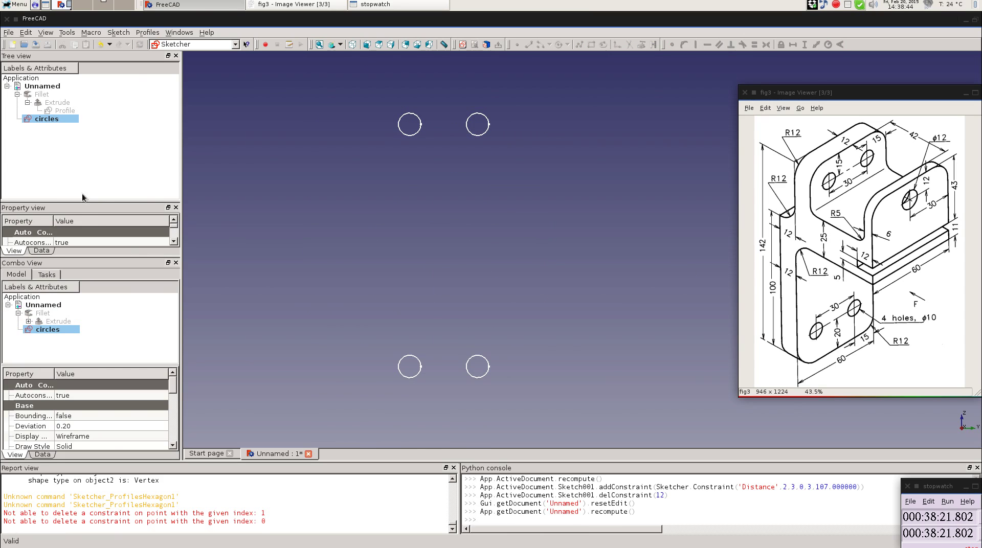
left_click(45, 95)
key("space")
key("space")
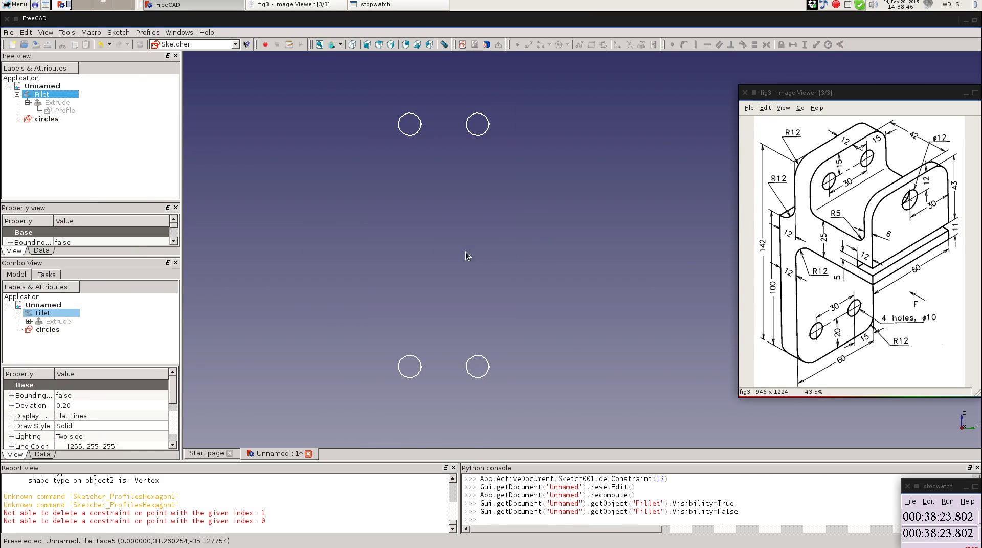
key("space")
key("space")
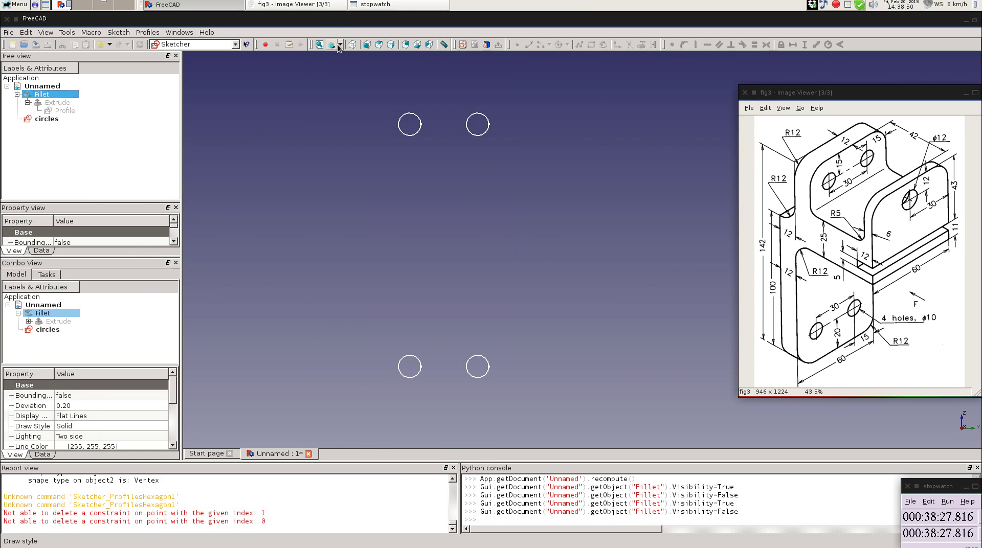
left_click(339, 45)
left_click(357, 91)
key("space")
middle_click_drag(559, 234, 510, 238)
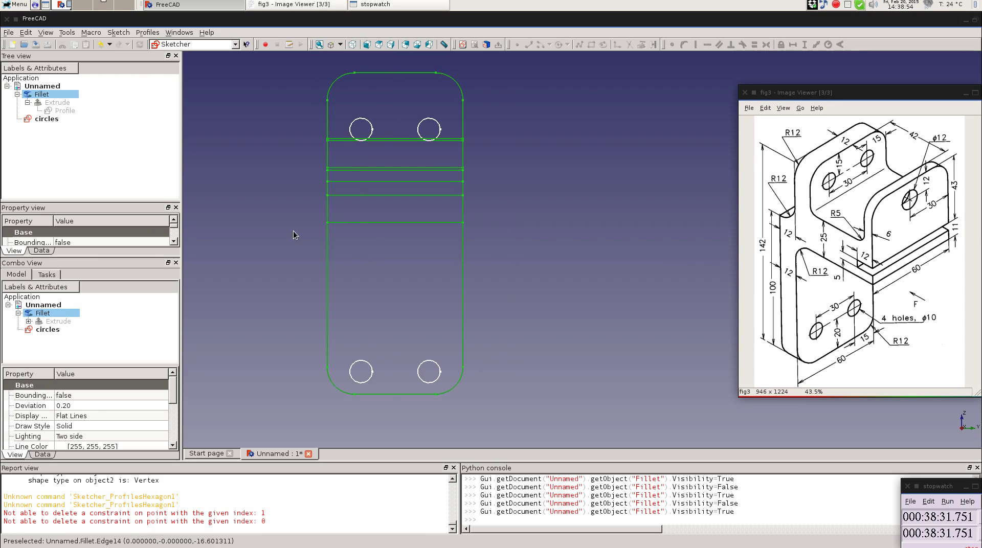
Examine the four circles' positions on the wireframe bracket in an axonometric view.
left_click(352, 45)
middle_click_drag(409, 276, 416, 217)
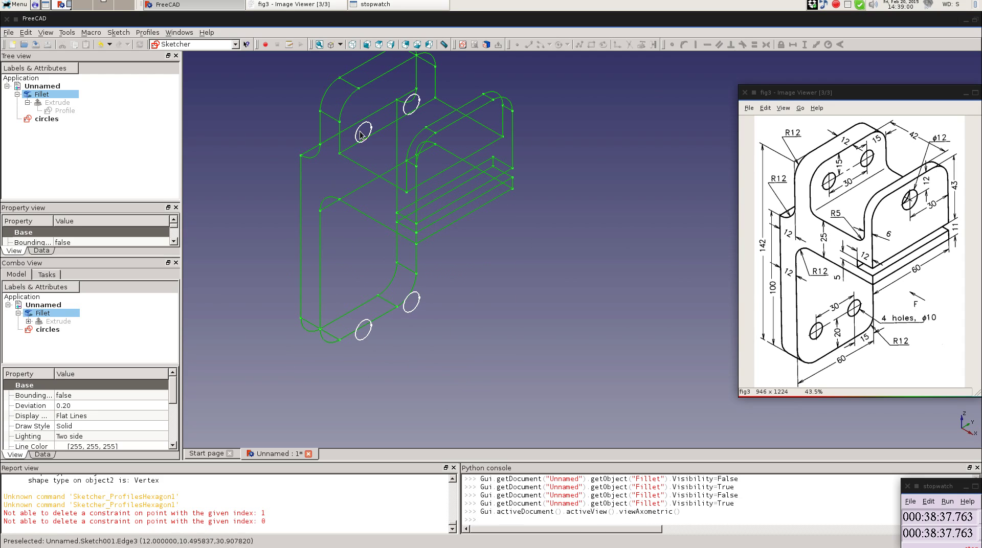
scroll(361, 153, "up", 1)
scroll(362, 153, "up", 1)
middle_click_drag(297, 146, 482, 213)
mouse_move(446, 167)
middle_mouse_down()
mouse_move(472, 131)
mouse_move(448, 163)
middle_mouse_up()
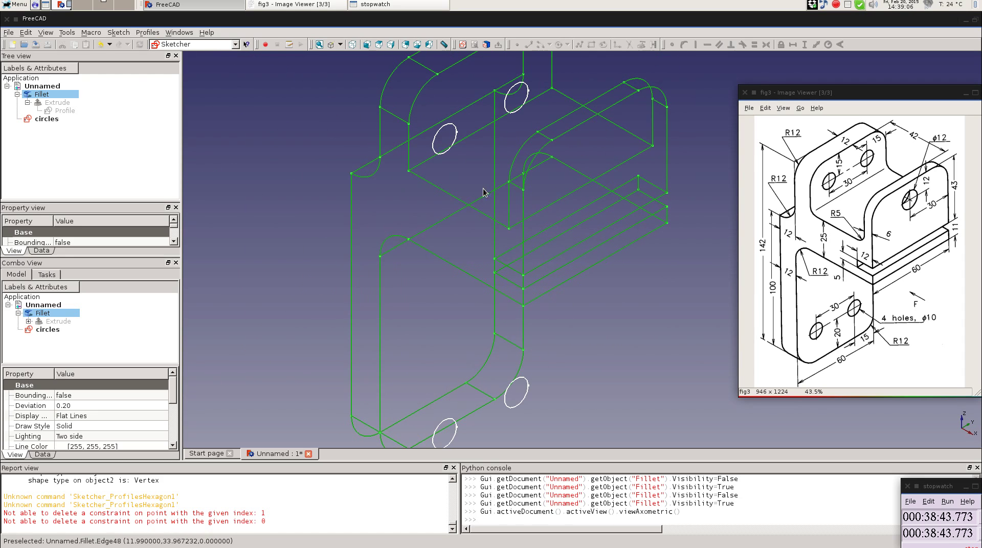
scroll(500, 247, "down", 3)
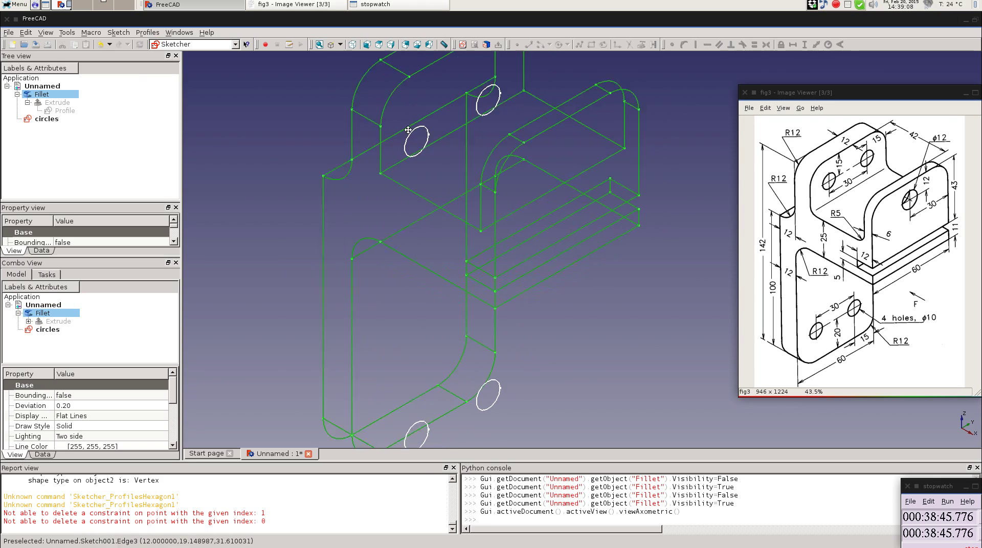
middle_click_drag(477, 148, 442, 140)
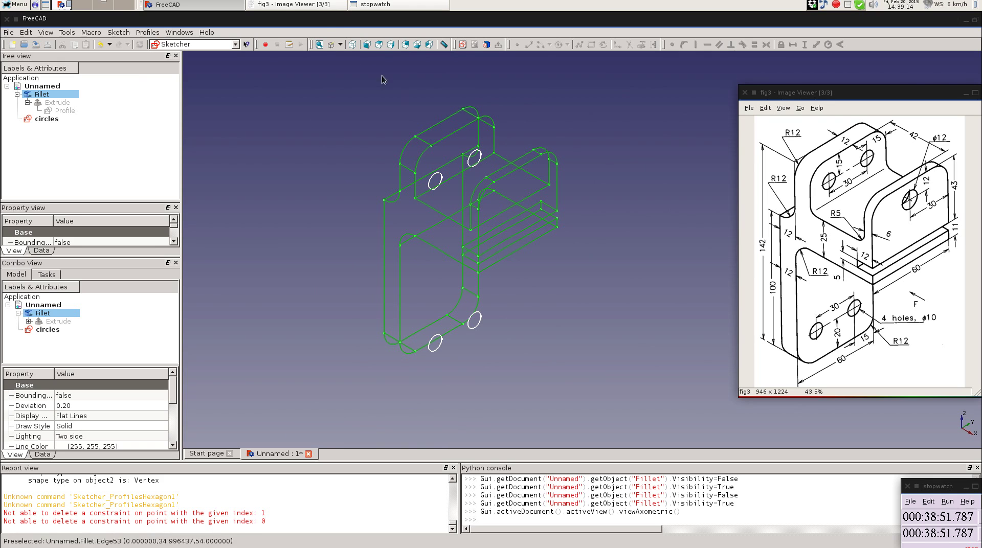
Switch the bracket back to a solid display with visible edges and frame it together with the circles.
left_click(340, 45)
left_click(348, 70)
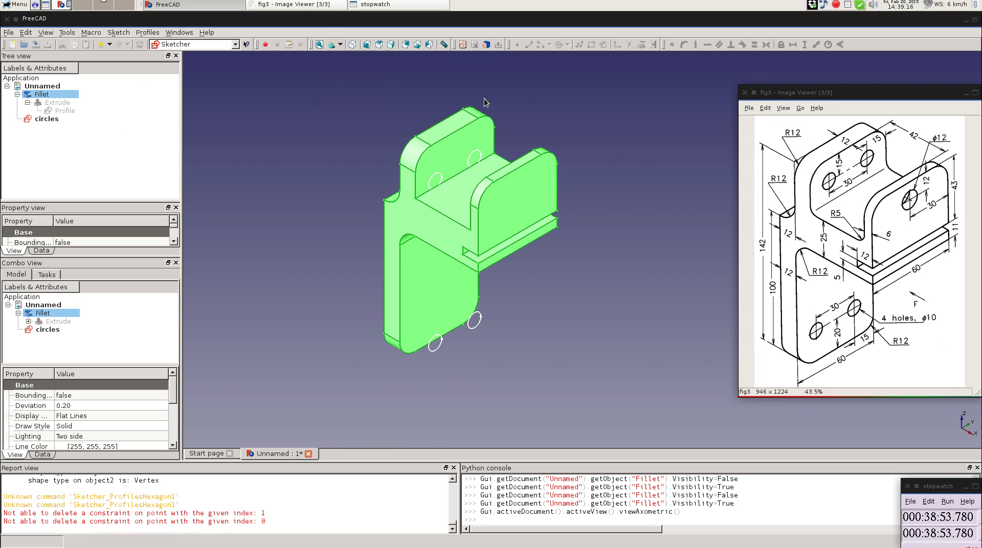
middle_click(586, 133)
scroll(581, 191, "up", 2)
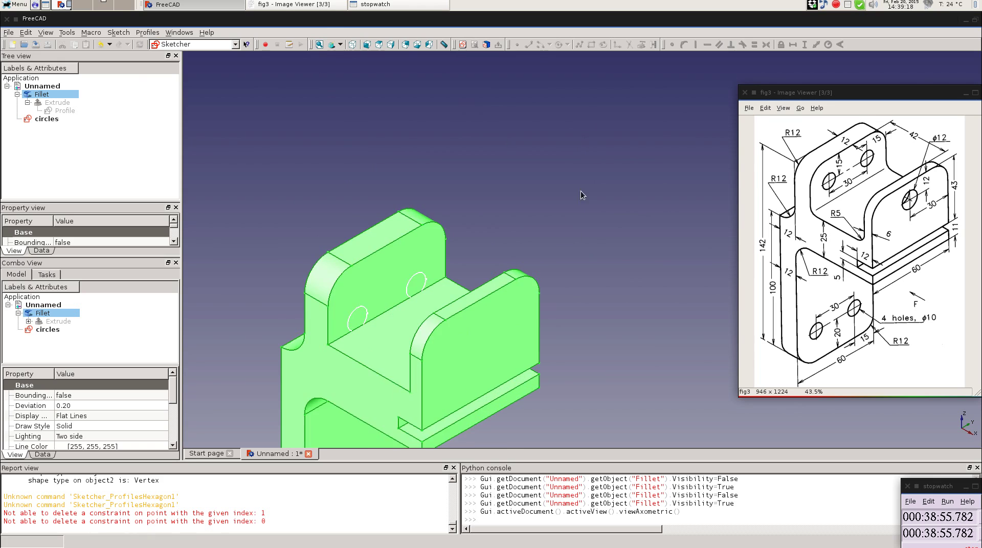
middle_click_drag(591, 366, 604, 178)
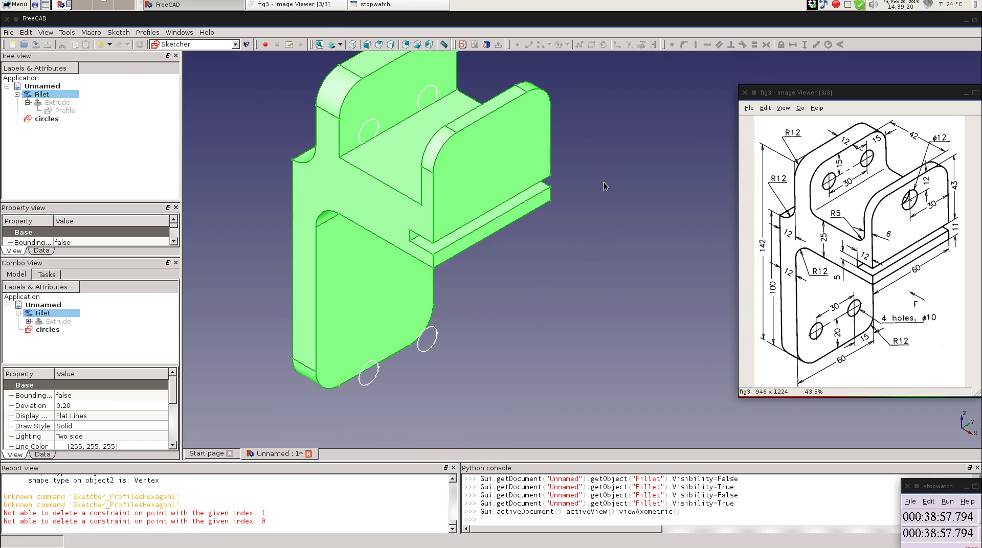
Map the circles sketch onto the inner face of the bracket's tall upper plate.
middle_click(596, 175)
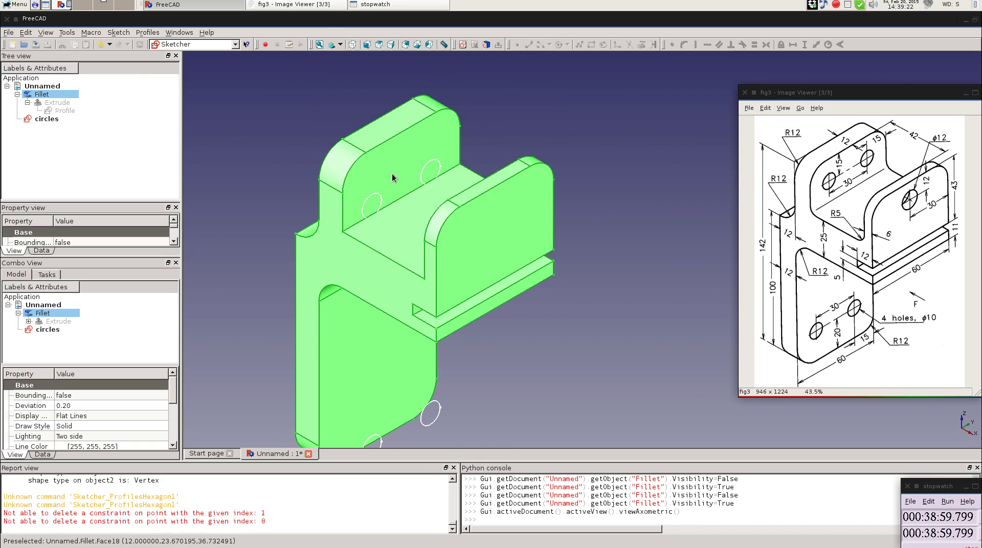
left_click(423, 144)
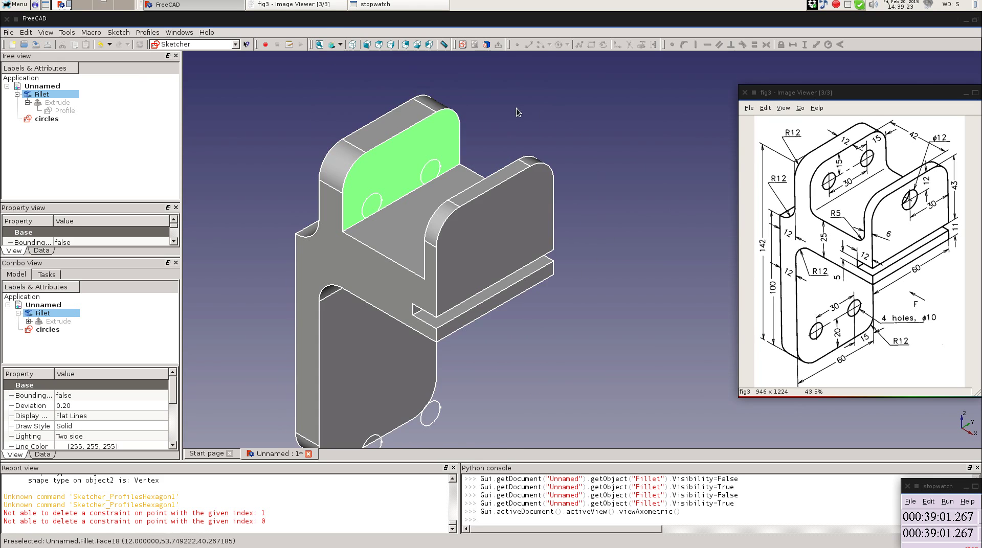
left_click(483, 49)
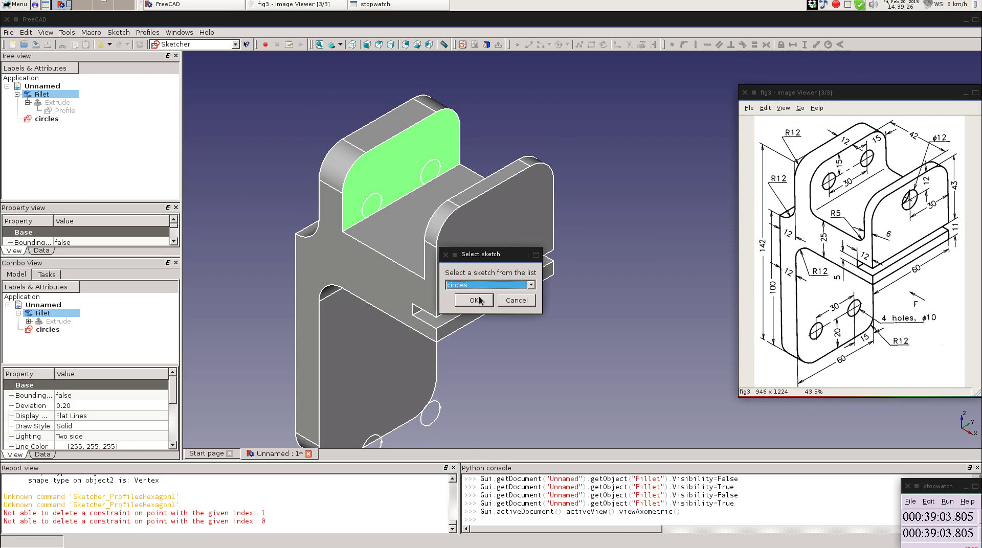
left_click(474, 300)
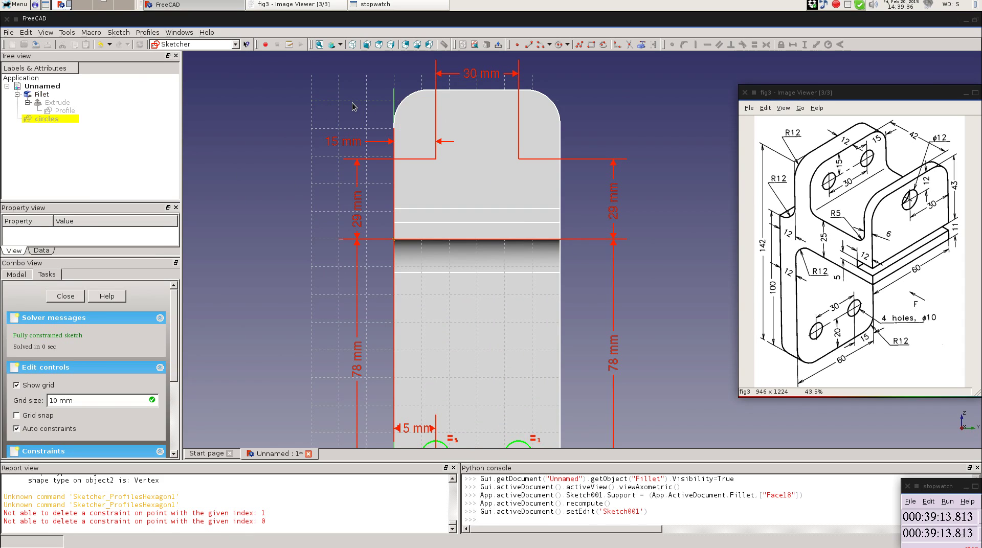
Display the bracket in wireframe and compare the four circles' positions and dimensions with the plate outline and the reference drawing.
left_click(340, 45)
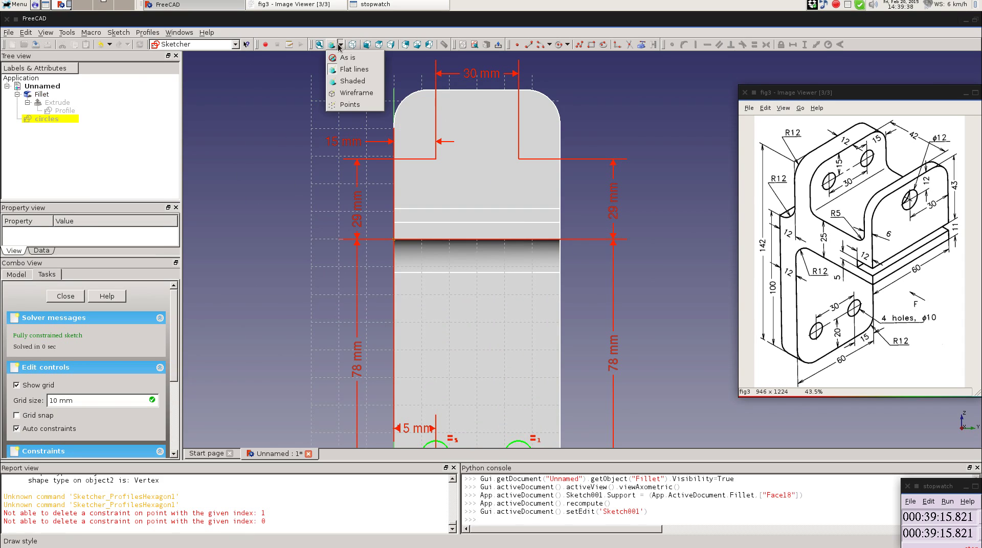
left_click(356, 92)
middle_click_drag(593, 130, 565, 144)
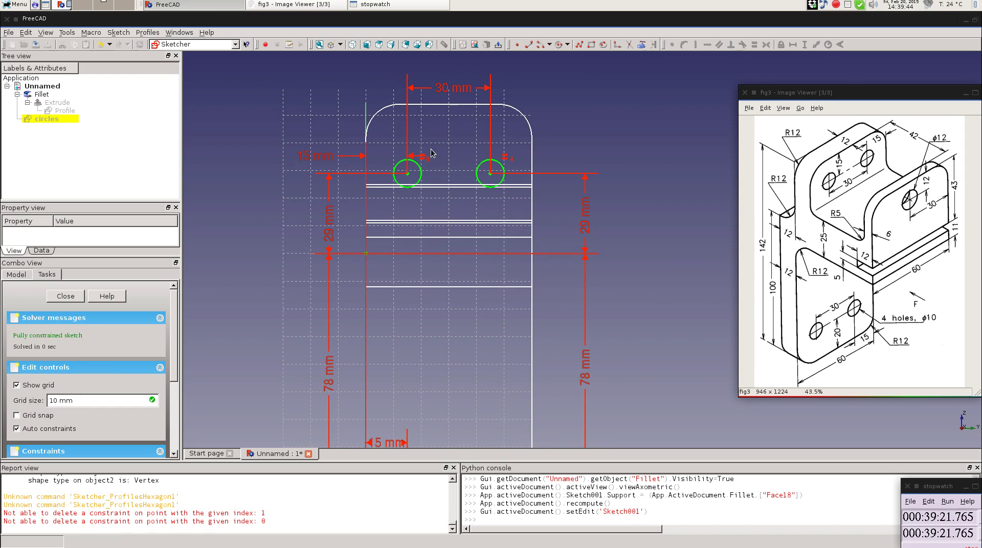
middle_click_drag(603, 394, 562, 203)
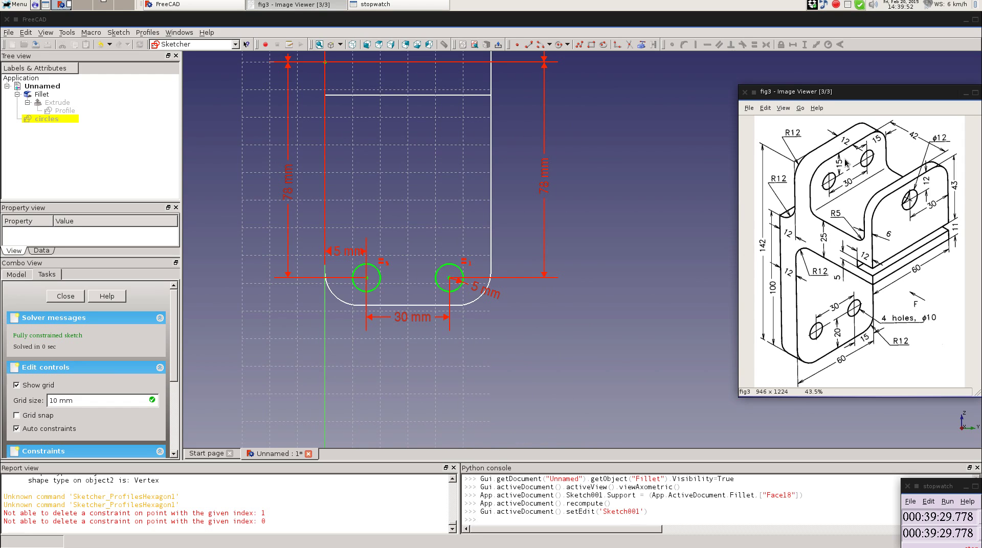
middle_click_drag(660, 265, 671, 417)
mouse_move(606, 230)
middle_mouse_down()
mouse_move(605, 262)
mouse_move(603, 182)
middle_mouse_up()
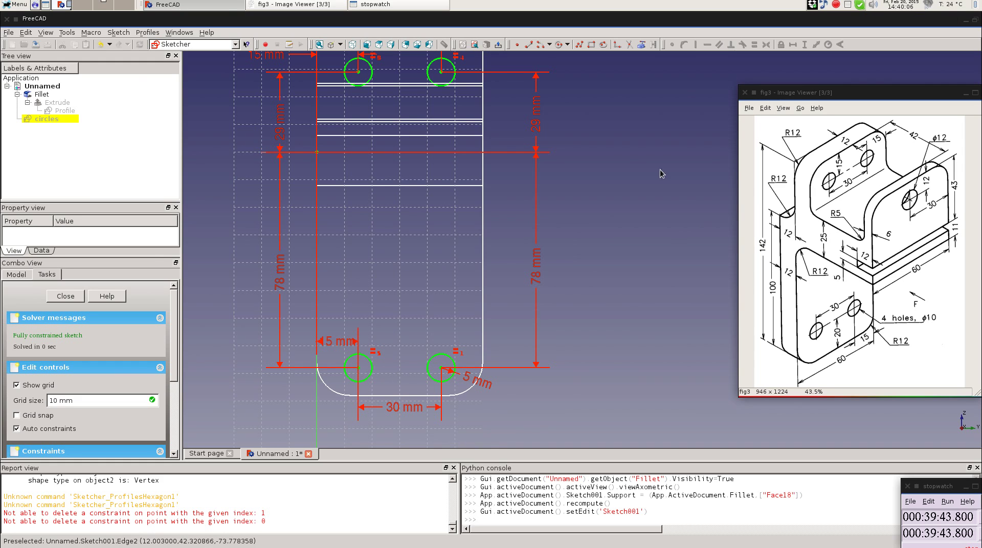
middle_click_drag(638, 195, 644, 324)
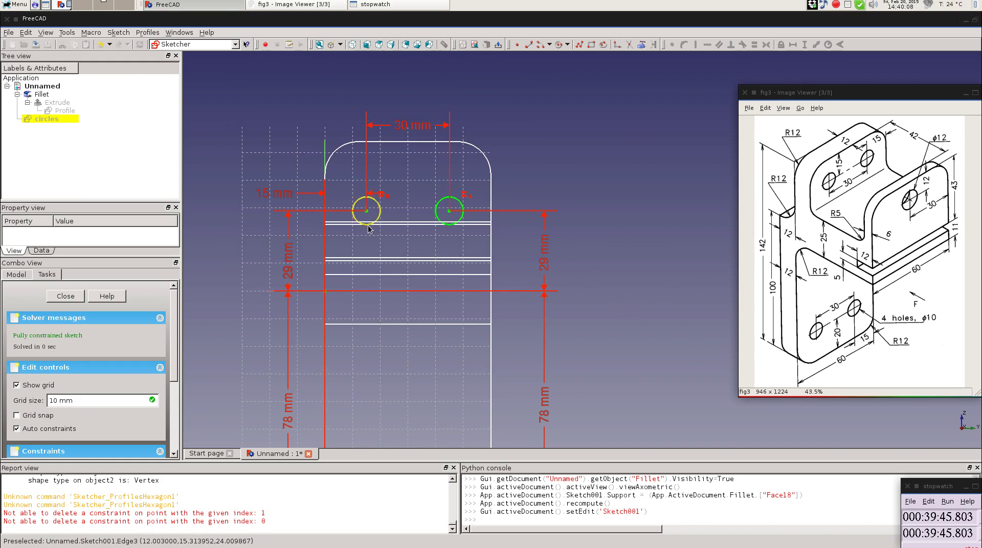
middle_click_drag(390, 247, 397, 175)
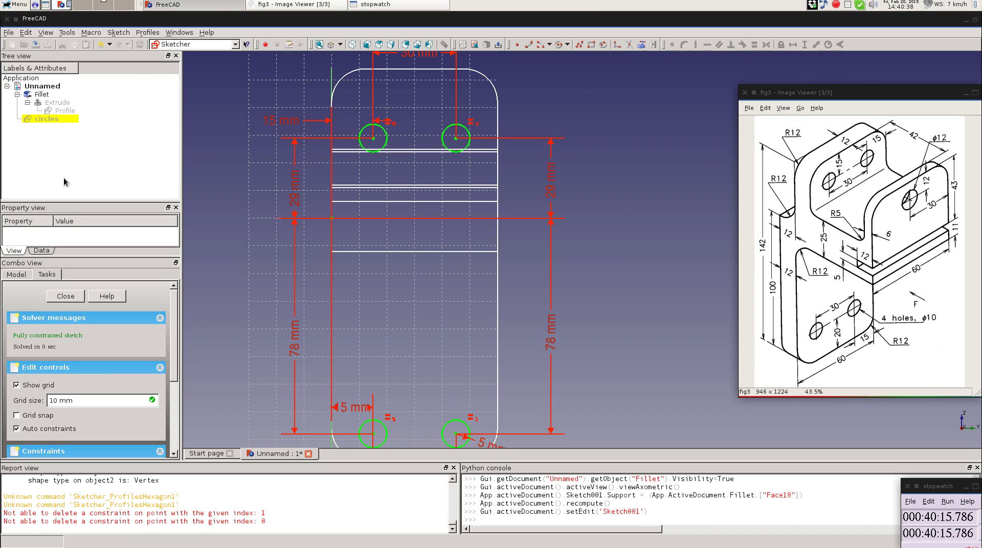
left_click(40, 119)
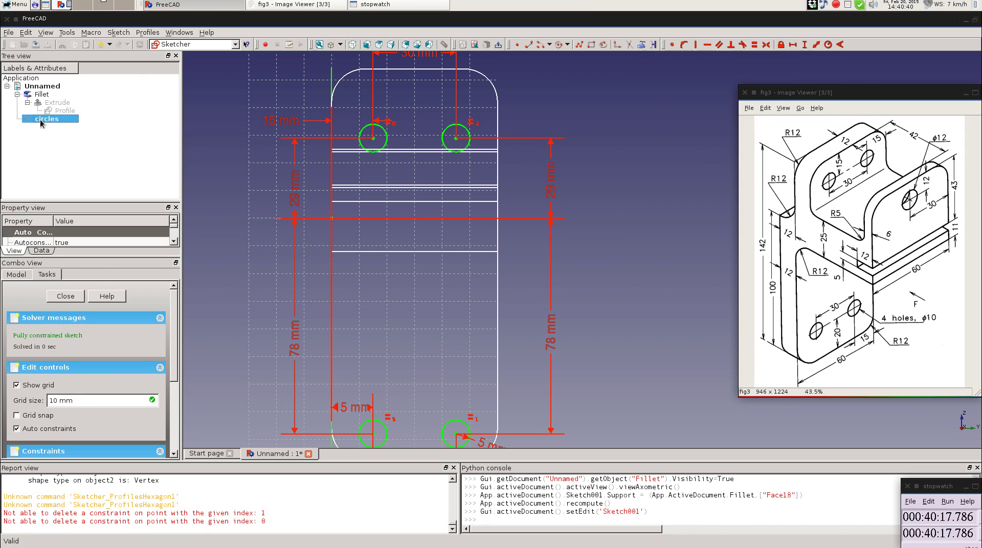
left_click(103, 139)
left_click(36, 119)
middle_click_drag(422, 347, 418, 316)
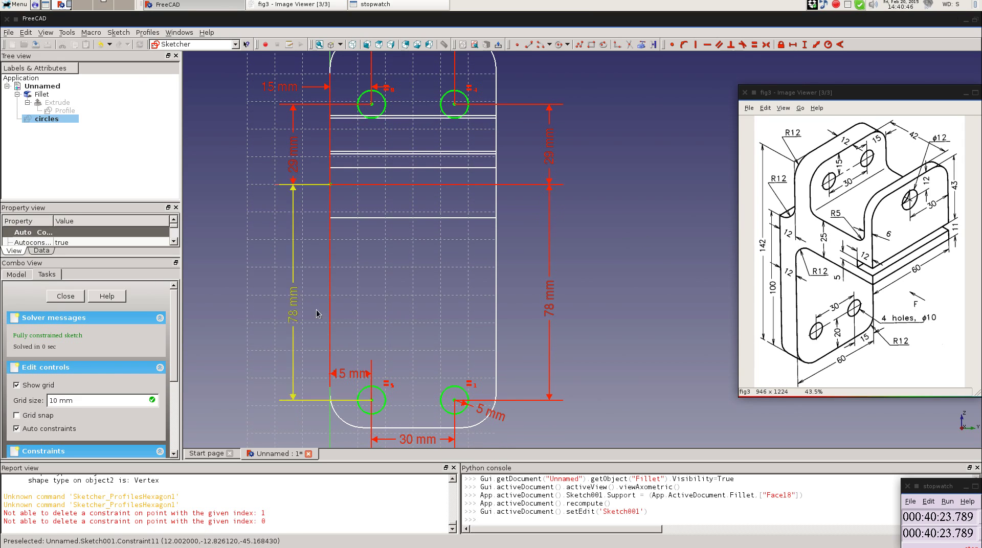
left_click(743, 274)
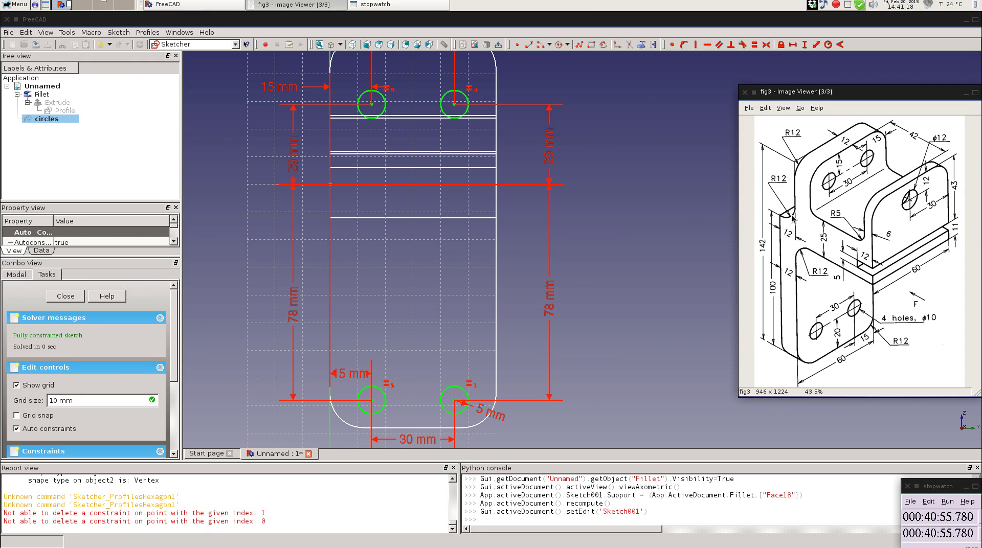
middle_click_drag(331, 272, 329, 274)
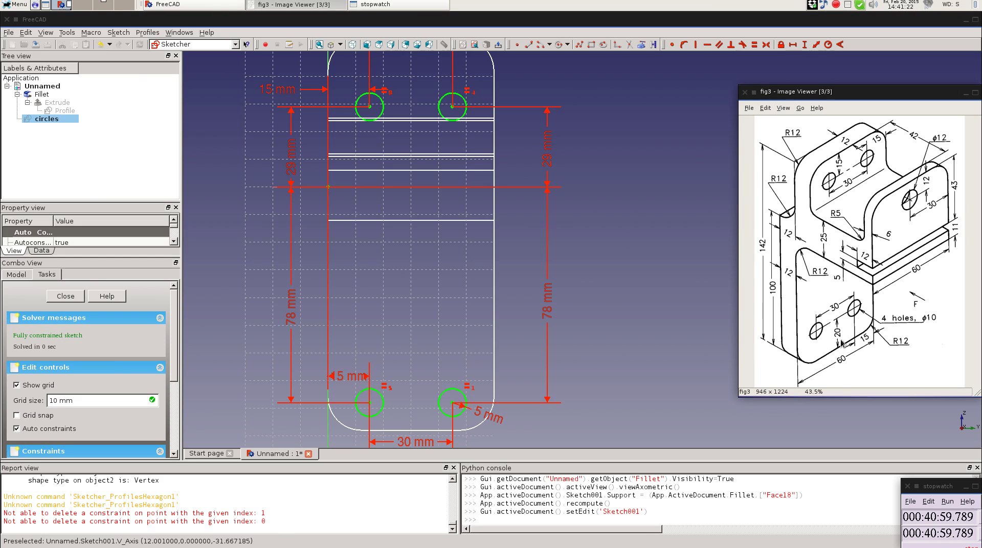
Set the distance from the horizontal axis to the lower circle nearest the vertical axis to 68 mm.
left_click(324, 345)
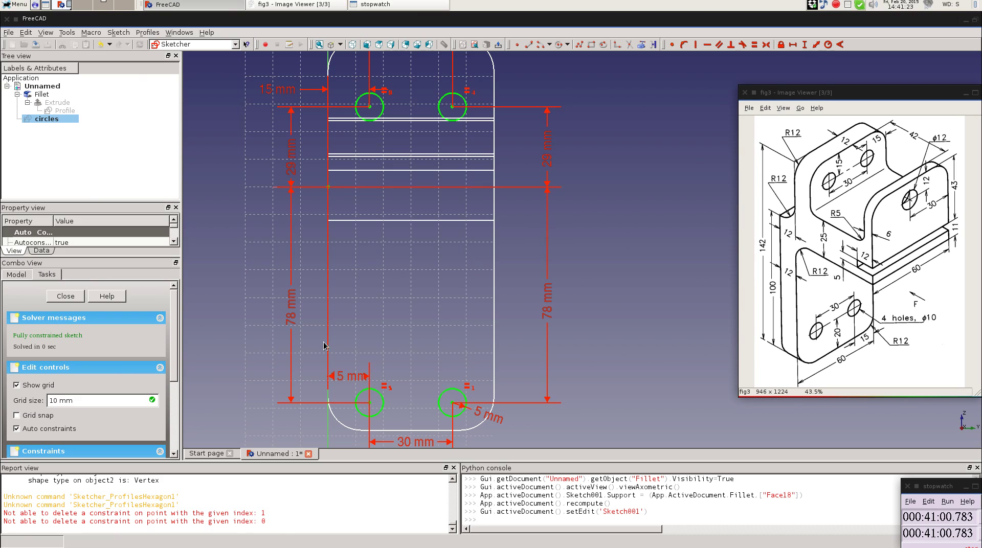
double_click(290, 330)
left_click(286, 332)
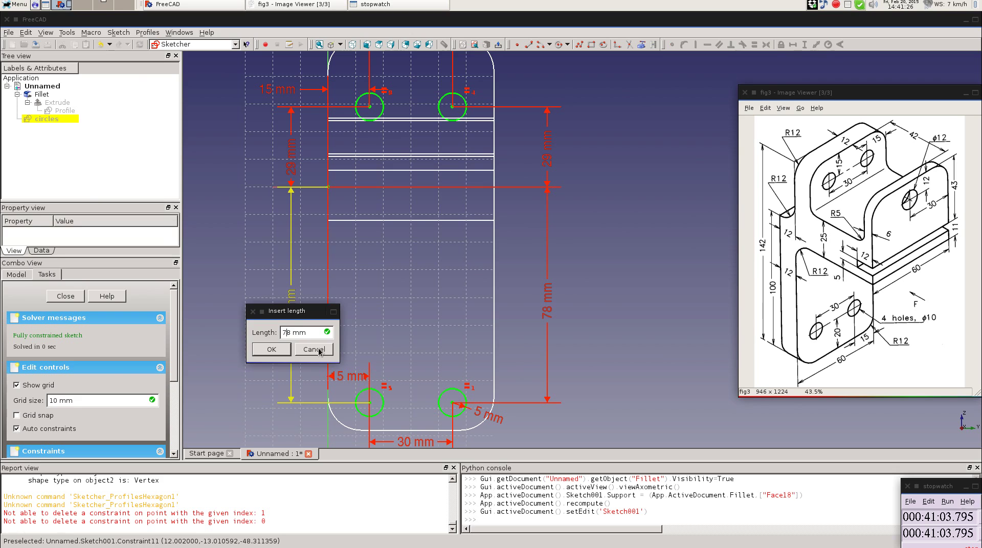
key("BackSpace")
type("6")
key("Return")
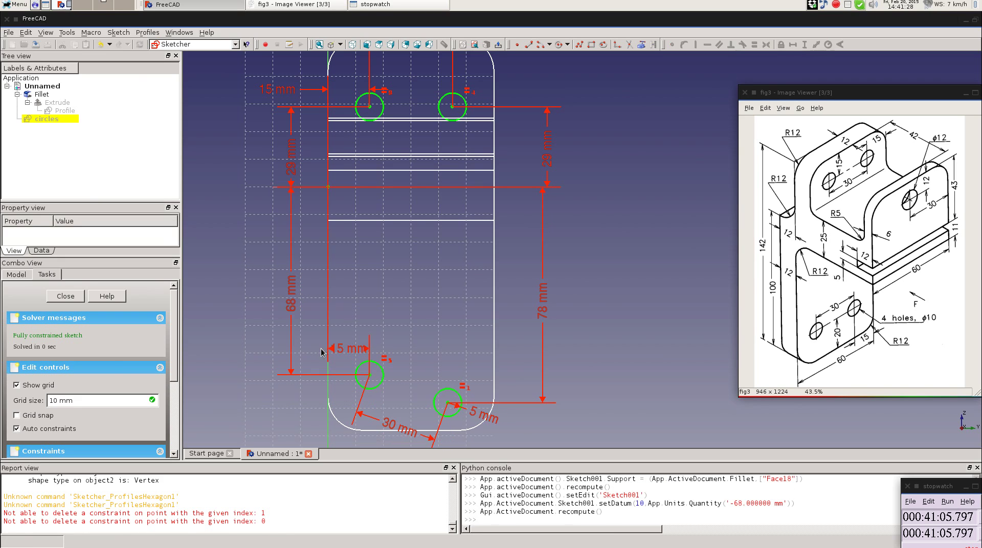
Set the distance from the horizontal axis to the upper circle nearest the vertical axis to 39 mm.
double_click(293, 175)
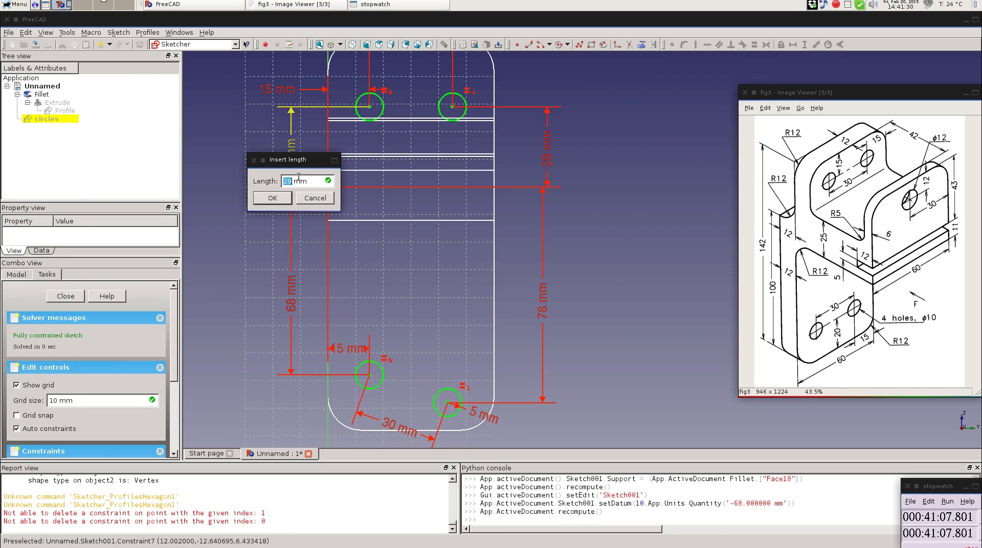
key("Left")
key("BackSpace")
type("3")
left_click(280, 199)
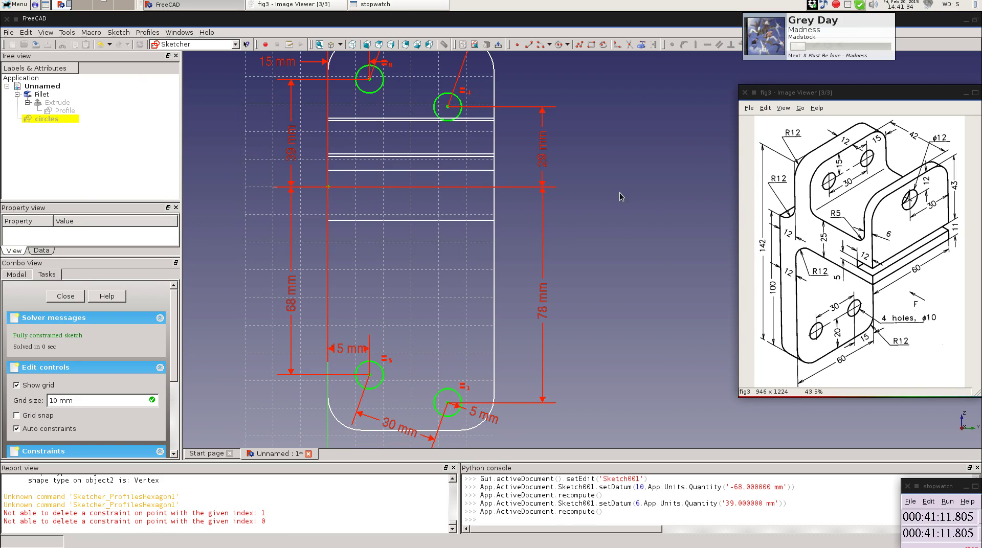
Set the distance from the horizontal axis to the lower circle farther from the vertical axis to 68 mm.
middle_click_drag(614, 184, 600, 219)
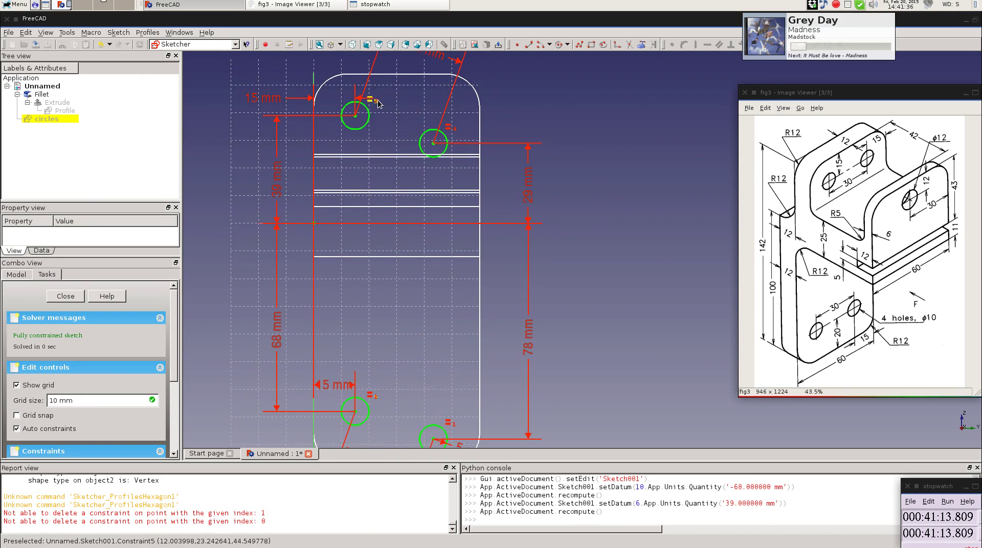
middle_click_drag(391, 158, 398, 98)
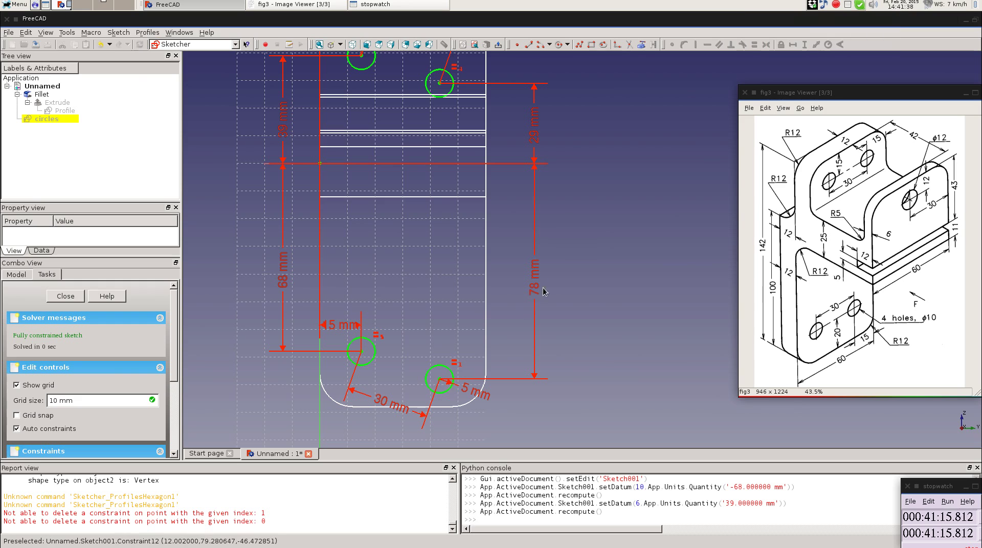
middle_click_drag(602, 257, 599, 275)
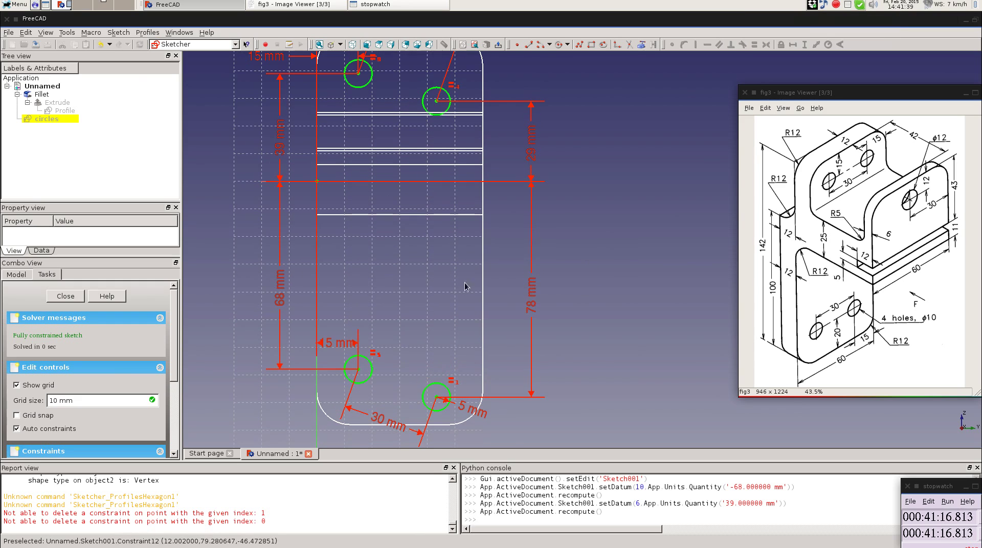
double_click(531, 289)
type("68")
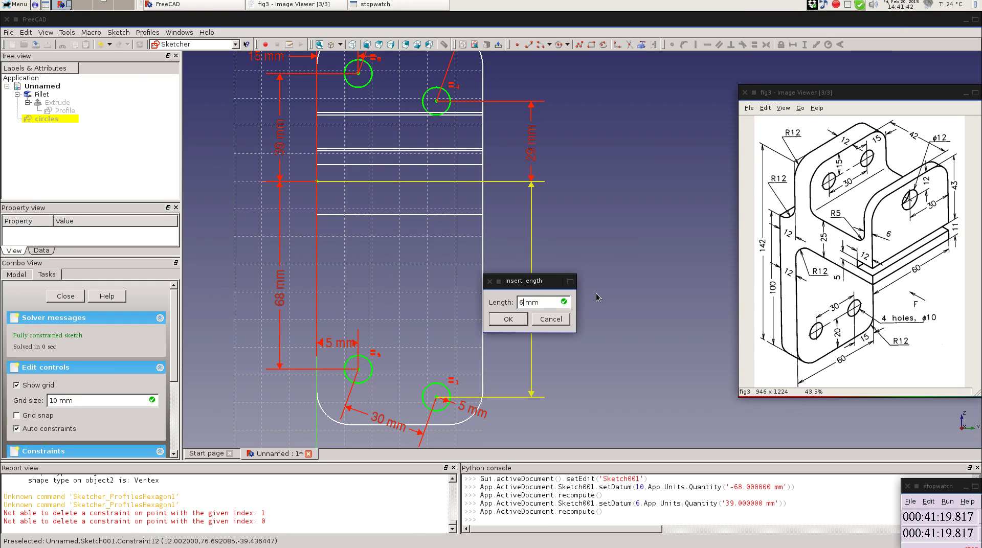
left_click(508, 319)
Set the distance from the horizontal axis to the upper circle farther from the vertical axis to 39 mm.
middle_click_drag(632, 207, 614, 263)
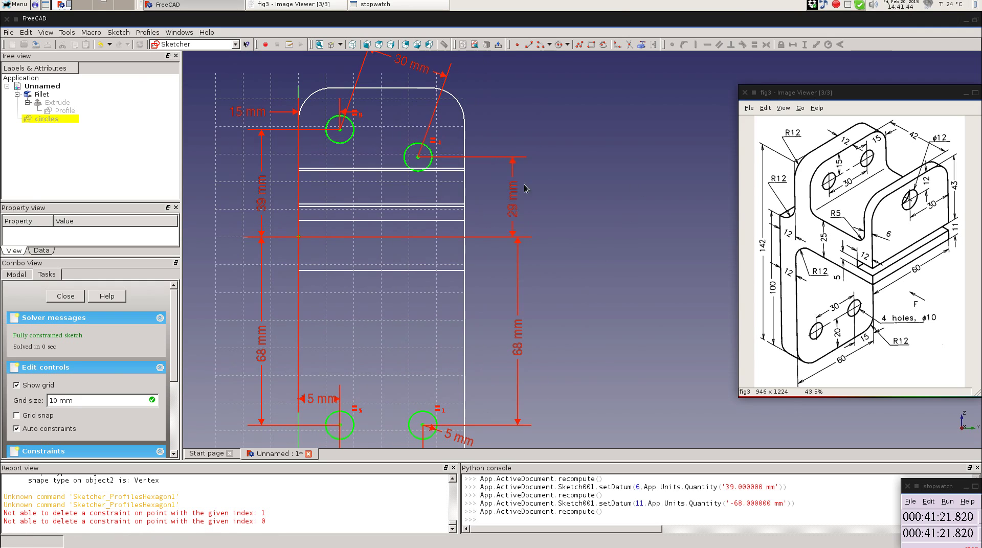
double_click(514, 190)
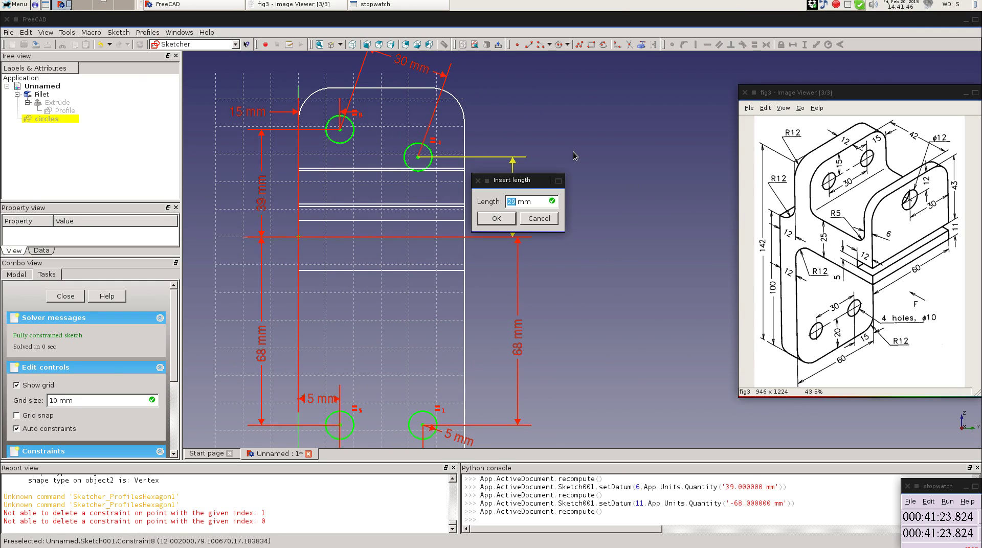
type("39")
key("Return")
Close the circles sketch and display the bracket shaded in an axonometric view.
mouse_move(592, 140)
middle_mouse_down()
mouse_move(598, 231)
mouse_move(622, 96)
middle_mouse_up()
middle_click_drag(562, 348, 555, 274)
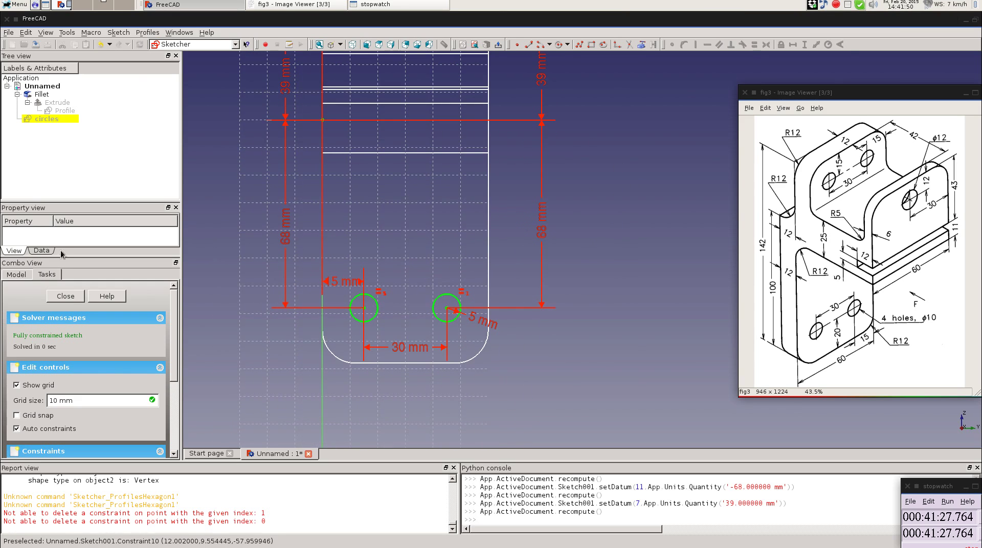
left_click(65, 297)
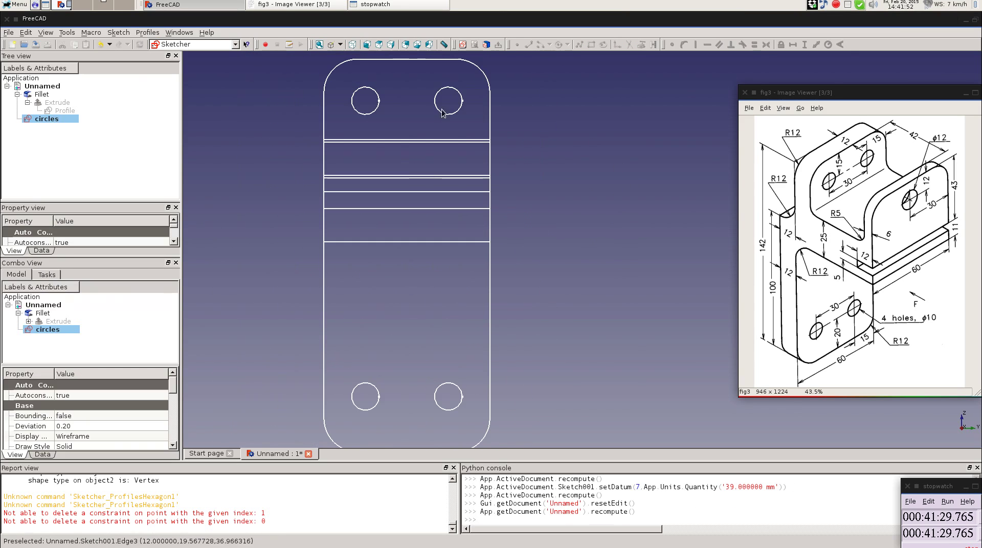
left_click(331, 46)
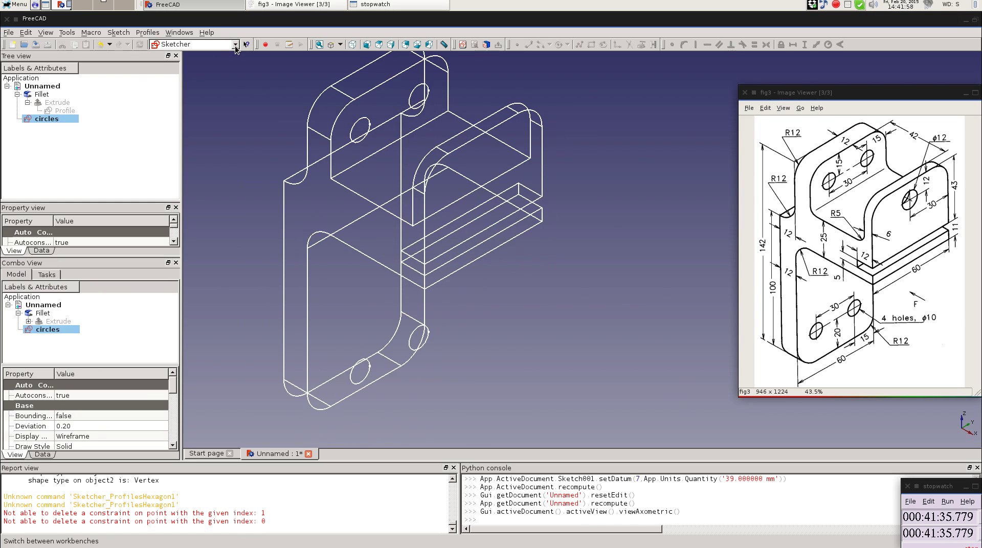
left_click(42, 101)
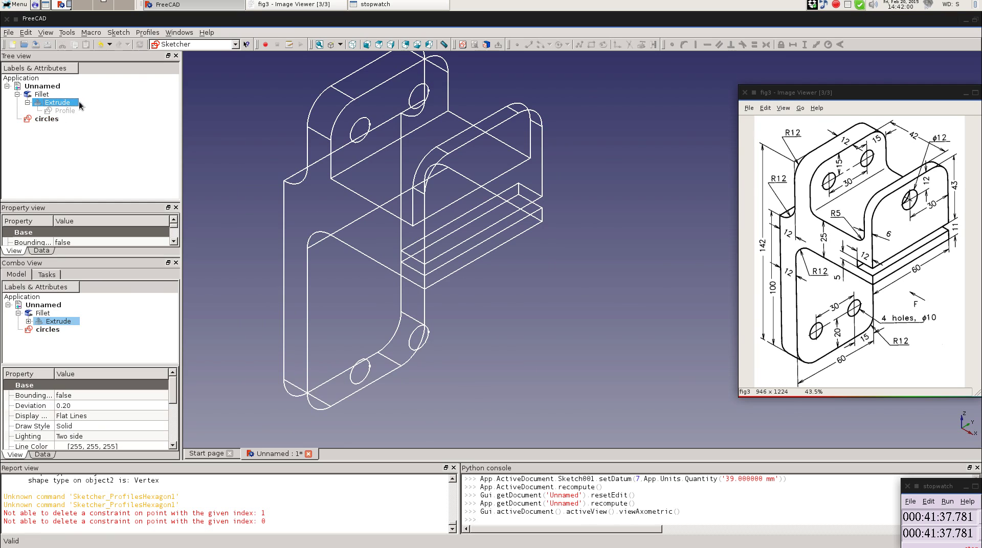
left_click(340, 45)
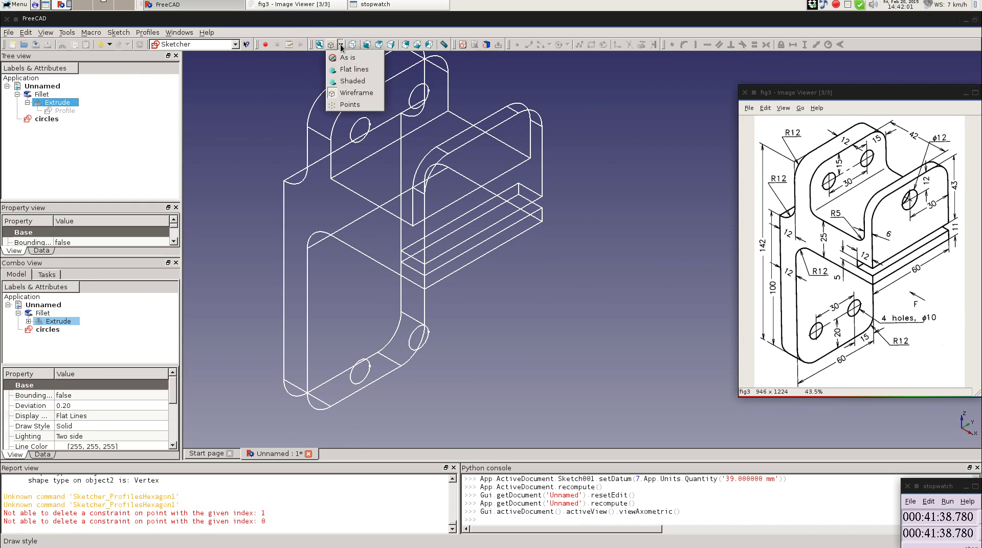
left_click(352, 81)
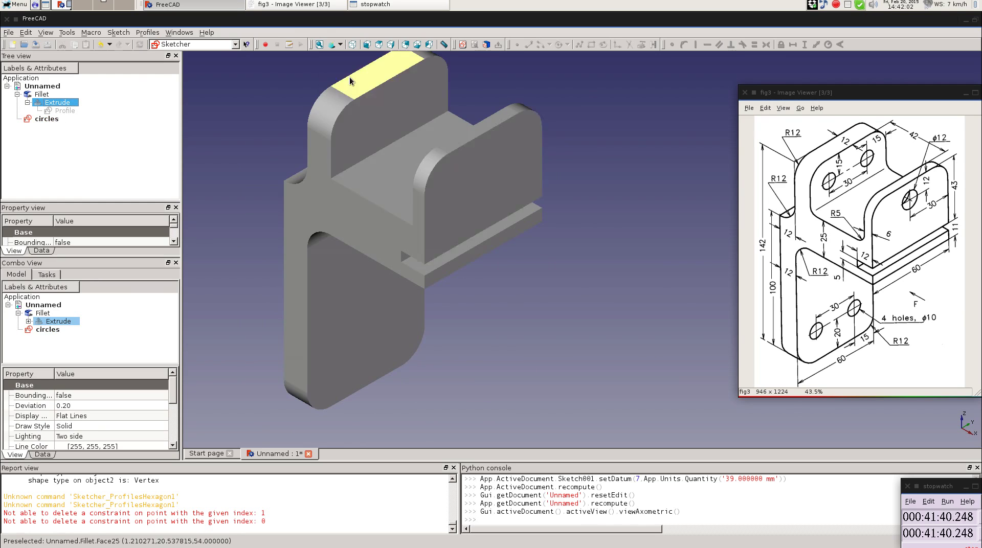
Hide the circles sketch and show it again to check its visibility on the shaded bracket.
left_click(31, 118)
key("space")
key("space")
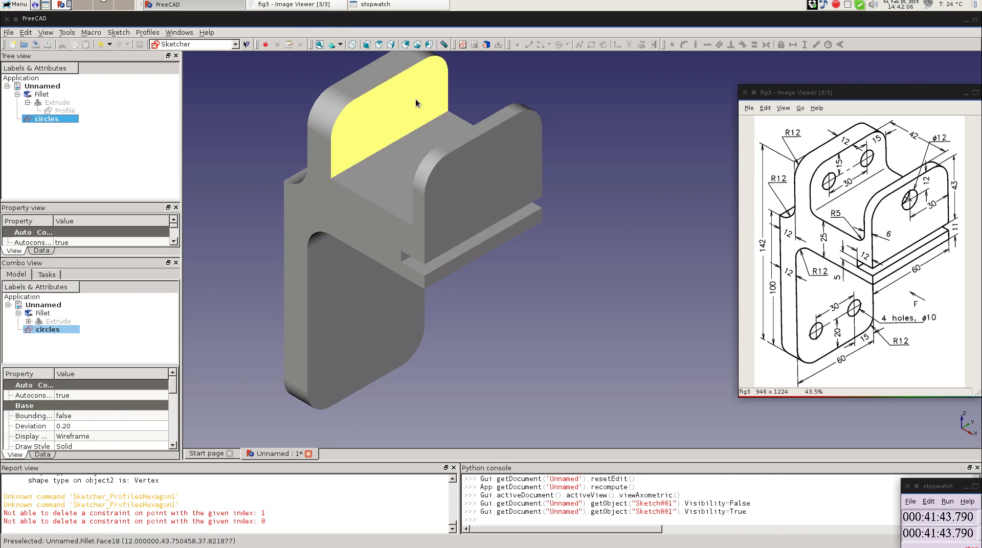
Map the circles sketch again onto the inner face of the tall upper plate, choosing circles as the sketch.
left_click(486, 45)
left_click(515, 301)
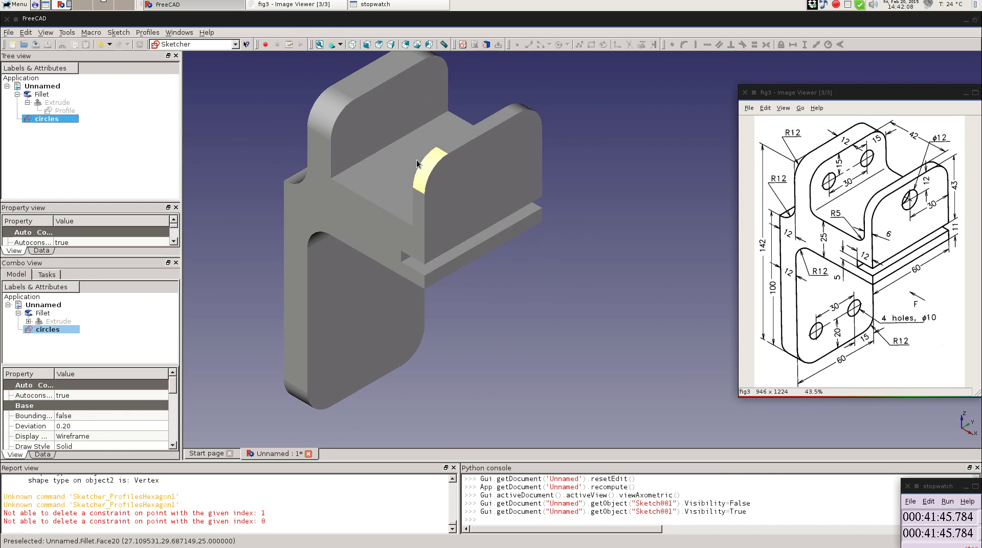
left_click(355, 125)
left_click(486, 46)
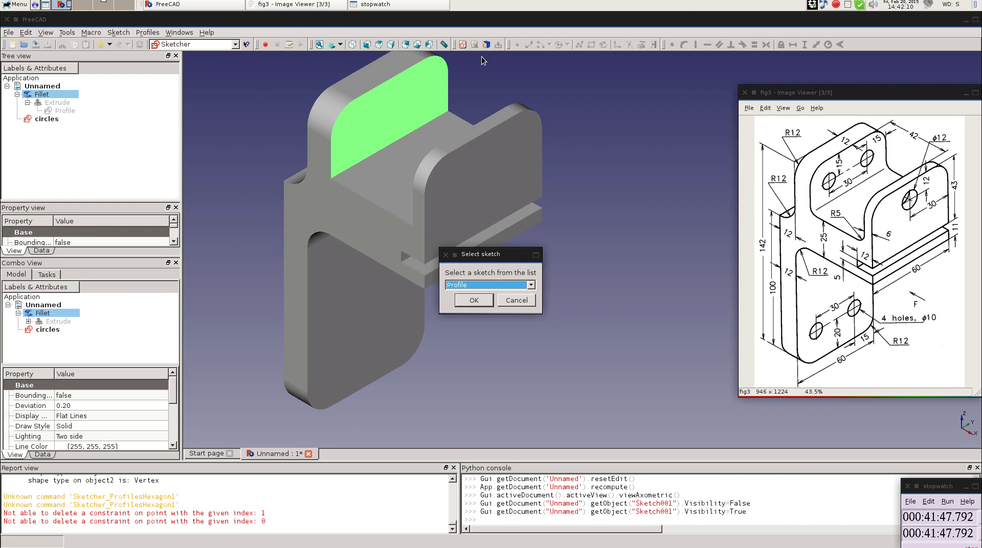
scroll(473, 288, "down", 1)
left_click(458, 301)
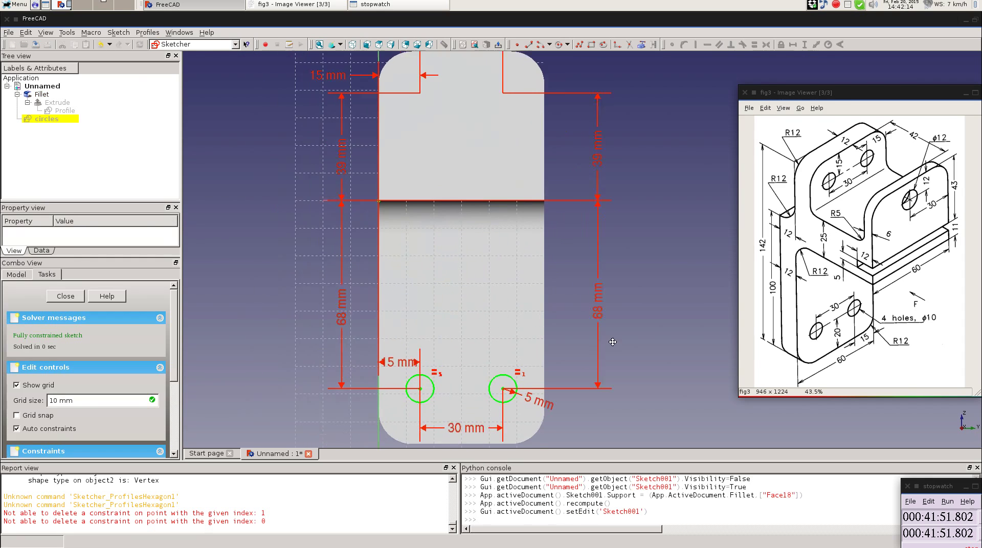
Close the circles sketch and display the bracket in an axonometric view.
key("Escape")
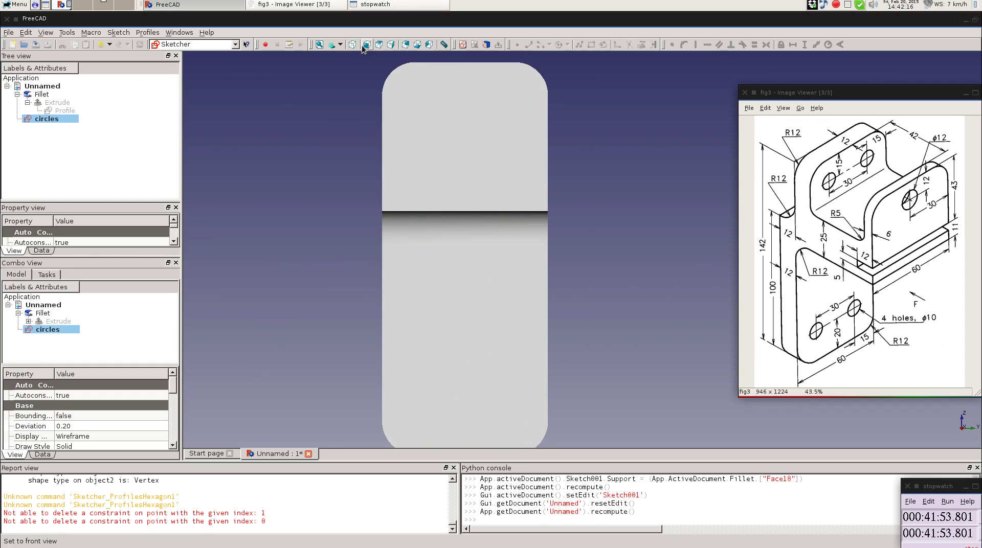
left_click(367, 44)
key("0")
Check the circles sketch's visibility on the bracket, hide the filleted bracket and leave the sketch set to shown.
key("space")
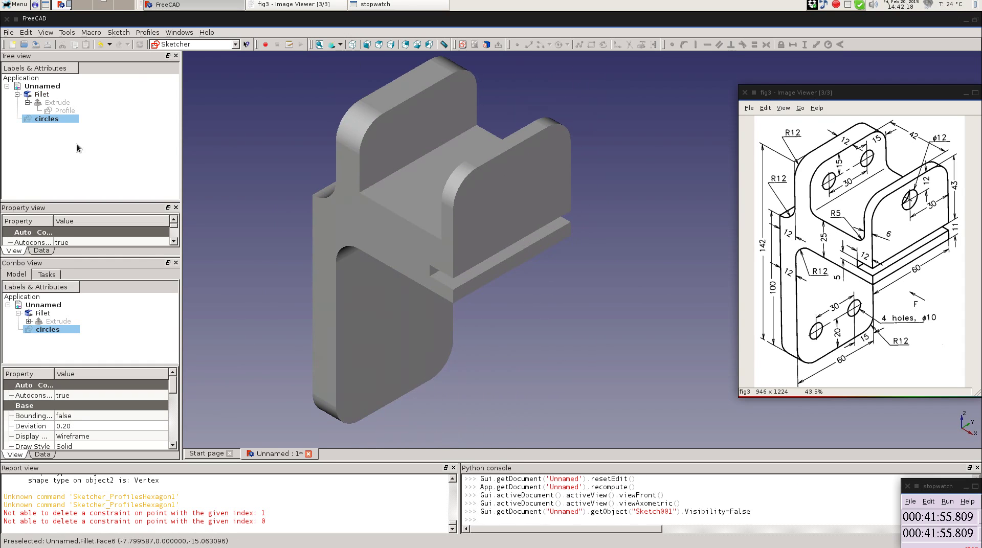
key("space")
key("space")
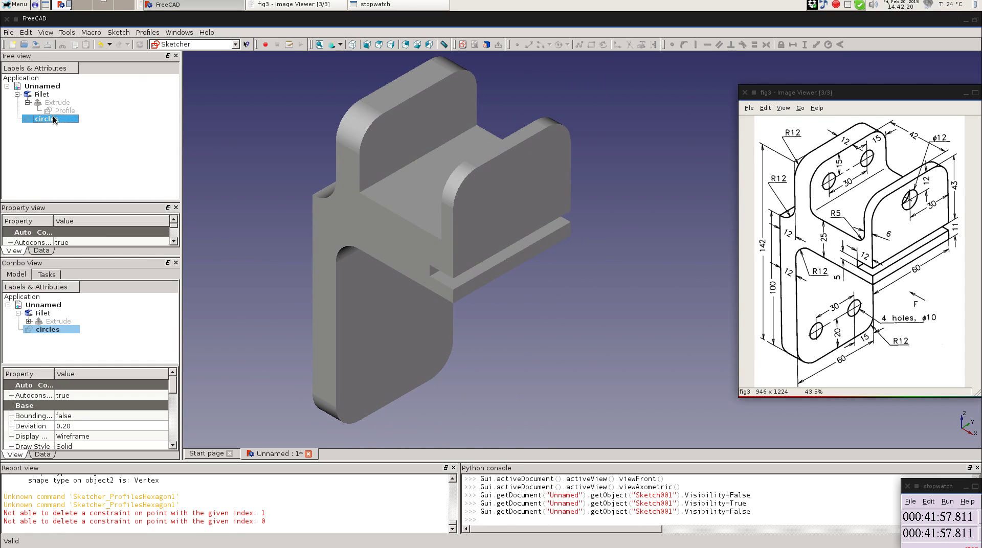
left_click(28, 102)
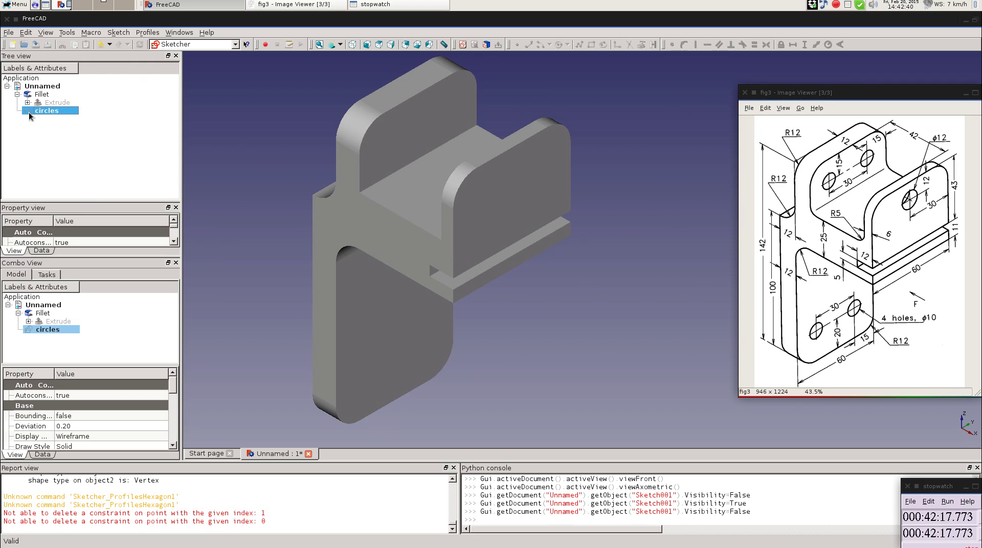
left_click(36, 95)
key("space")
left_click(43, 111)
key("space")
key("space")
key("space")
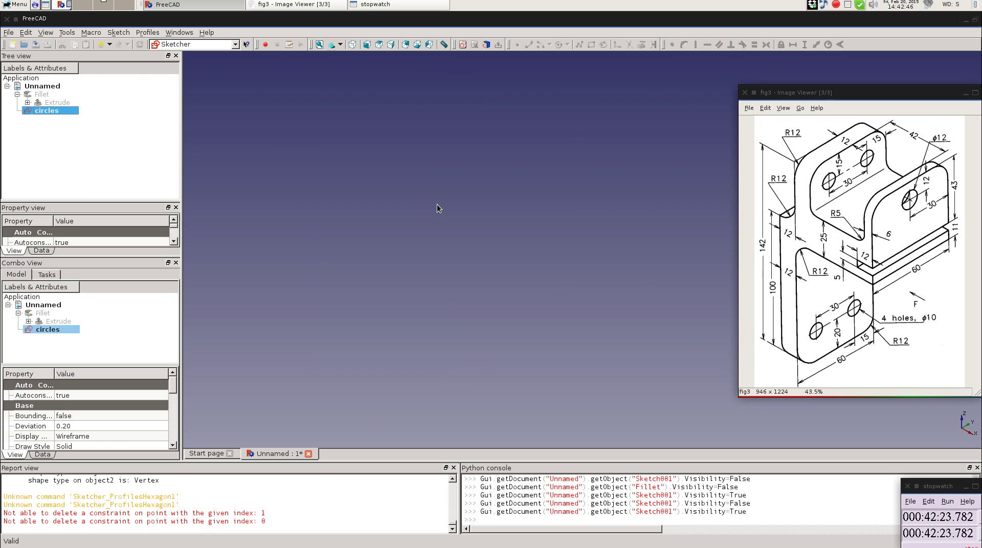
Show and hide the Profile and circles sketches to check how each is displayed without the bracket.
left_click(34, 104)
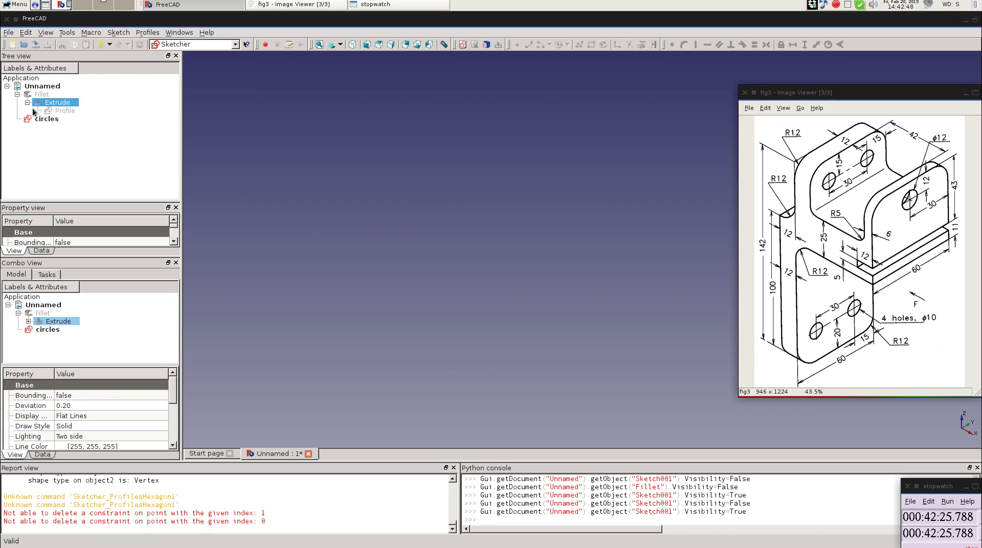
left_click(52, 111)
key("space")
key("space")
left_click(29, 104)
left_click(29, 113)
key("space")
key("space")
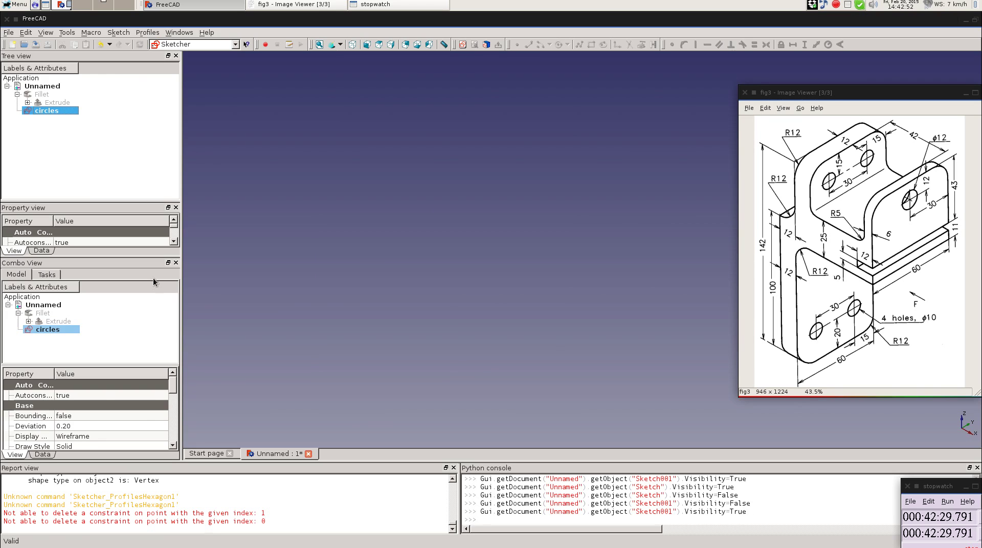
Switch to the Part workbench, with the filleted bracket shown and the circles sketch hidden.
left_click(195, 44)
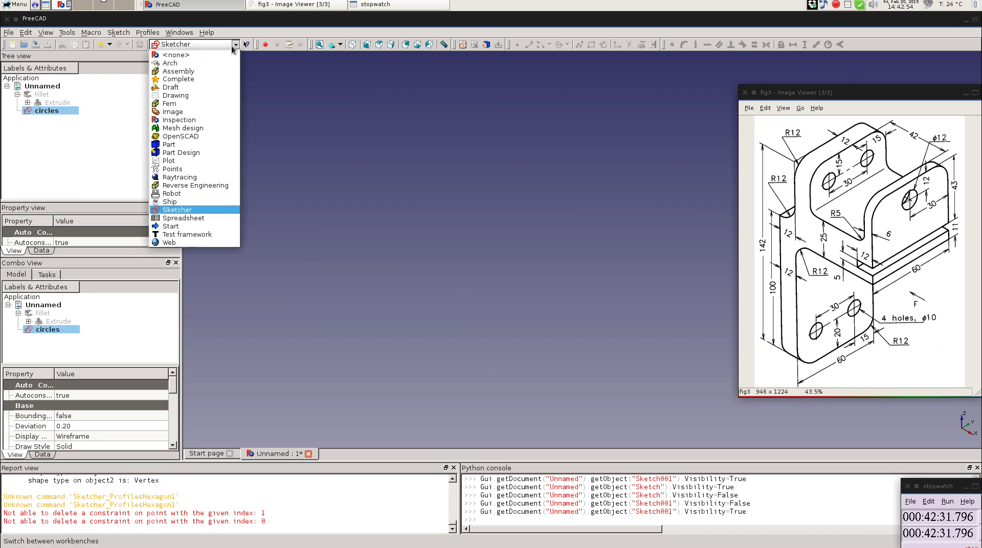
left_click(187, 149)
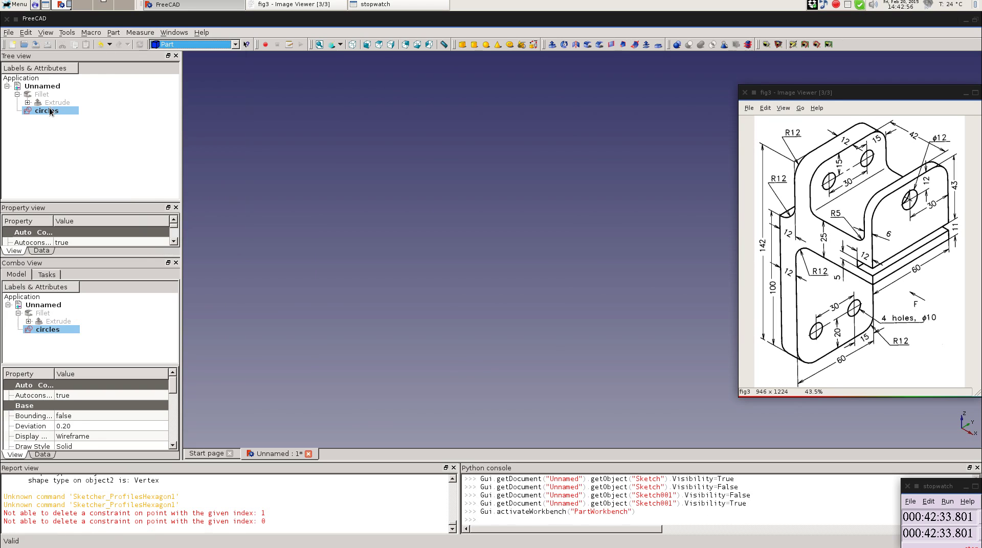
left_click(41, 95)
key("space")
scroll(535, 352, "up", 6)
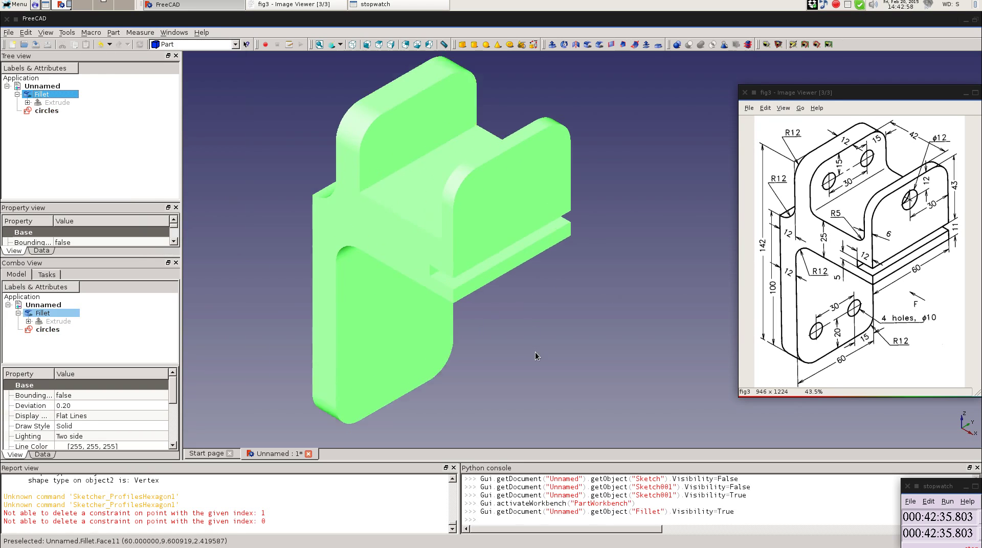
left_click(44, 112)
key("space")
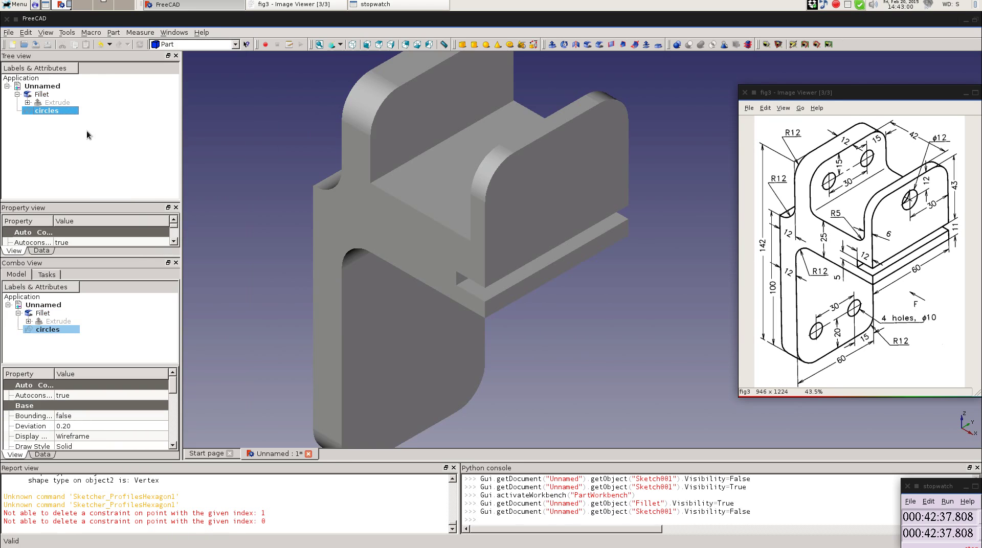
Hide the filleted bracket again and set the circles sketch to shown.
left_click(42, 94)
key("space")
left_click(43, 112)
key("space")
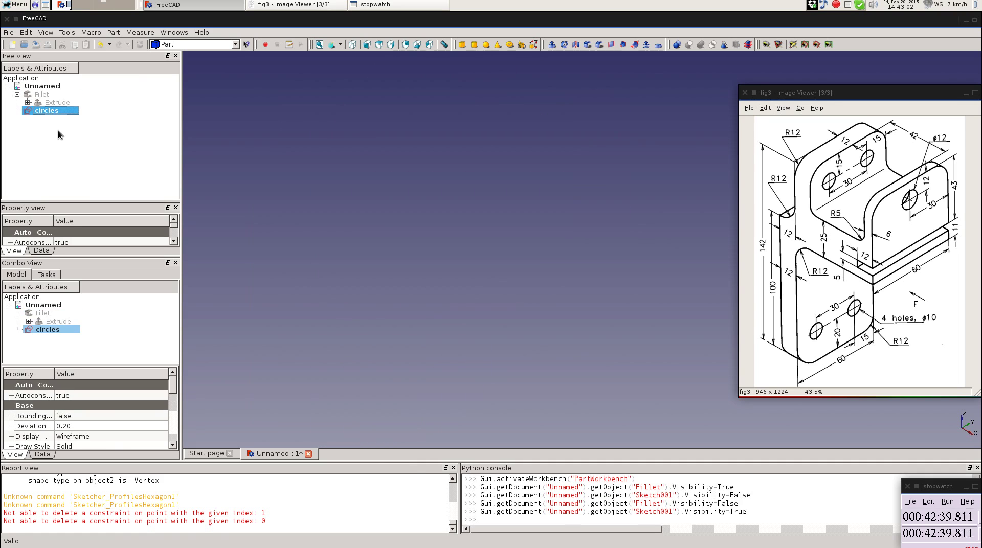
key("space")
key("space")
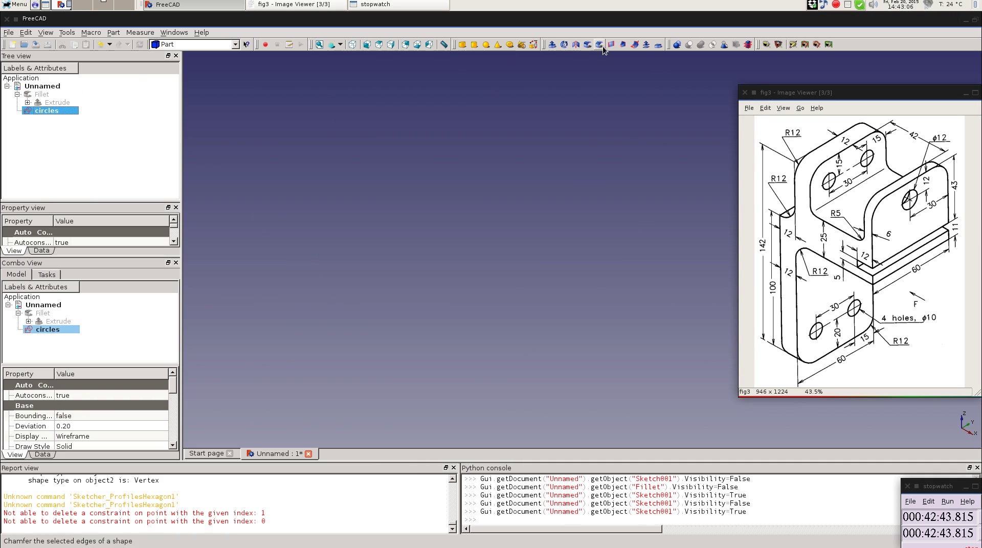
Extrude the circles sketch with a length of 25 and direction X -1, Y 0, Z 0.
left_click(552, 45)
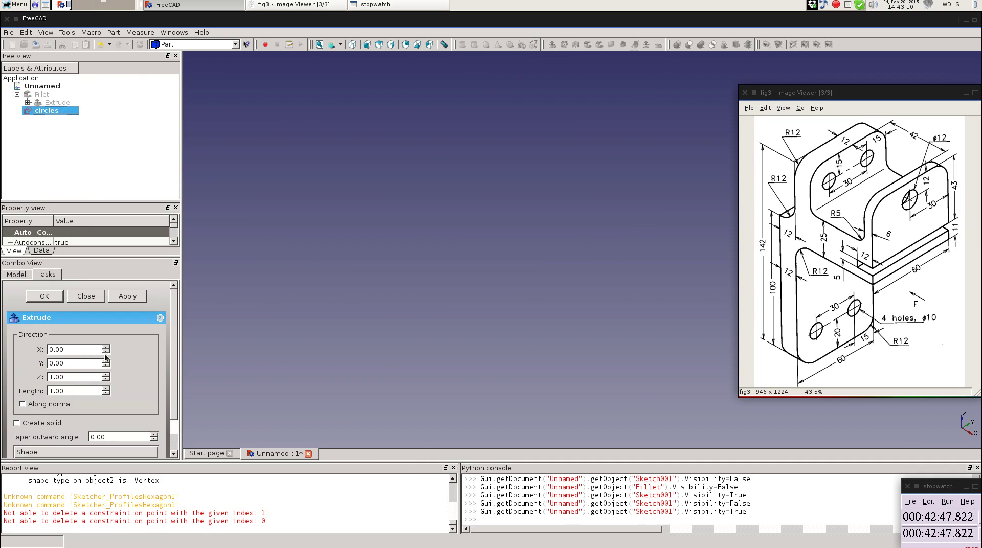
left_click(106, 352)
left_click(105, 374)
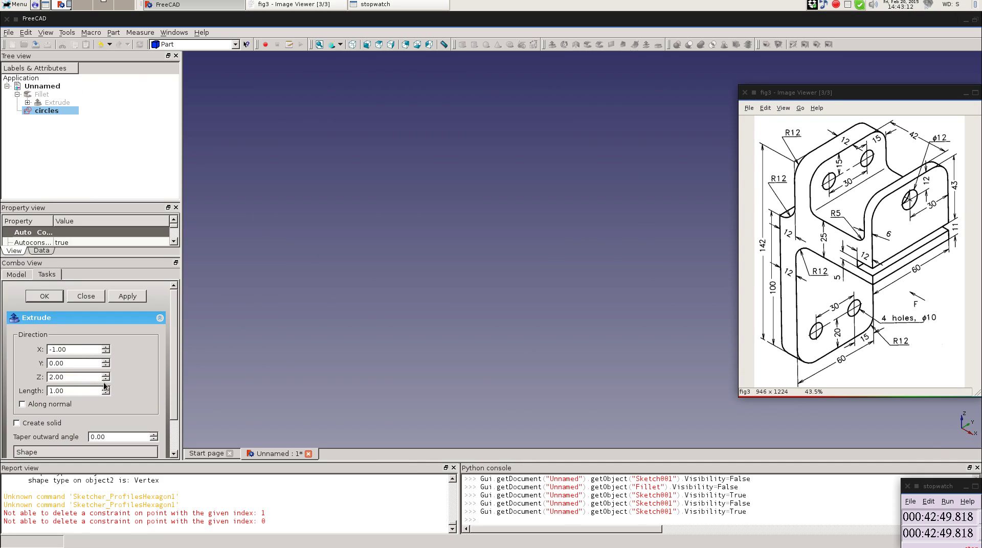
left_click(106, 379)
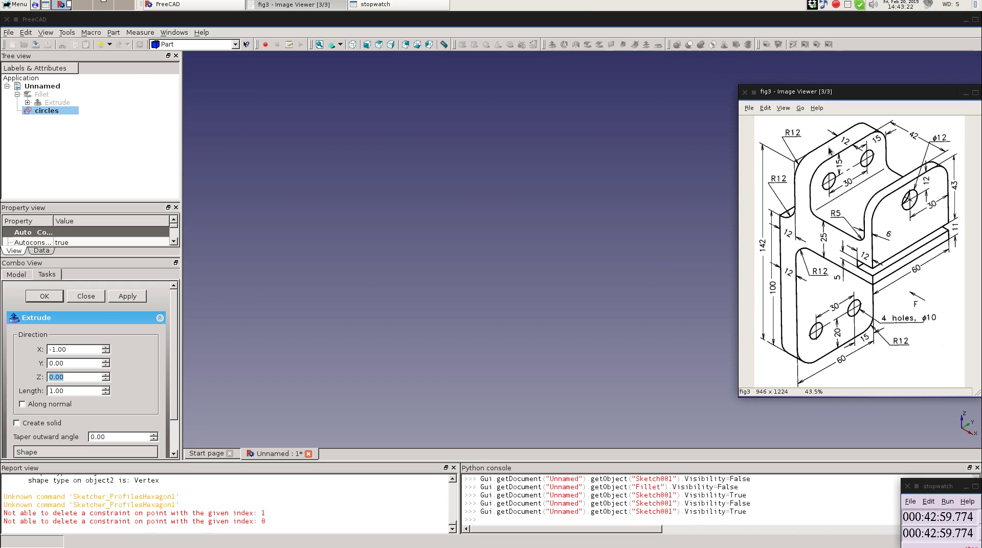
key("Tab")
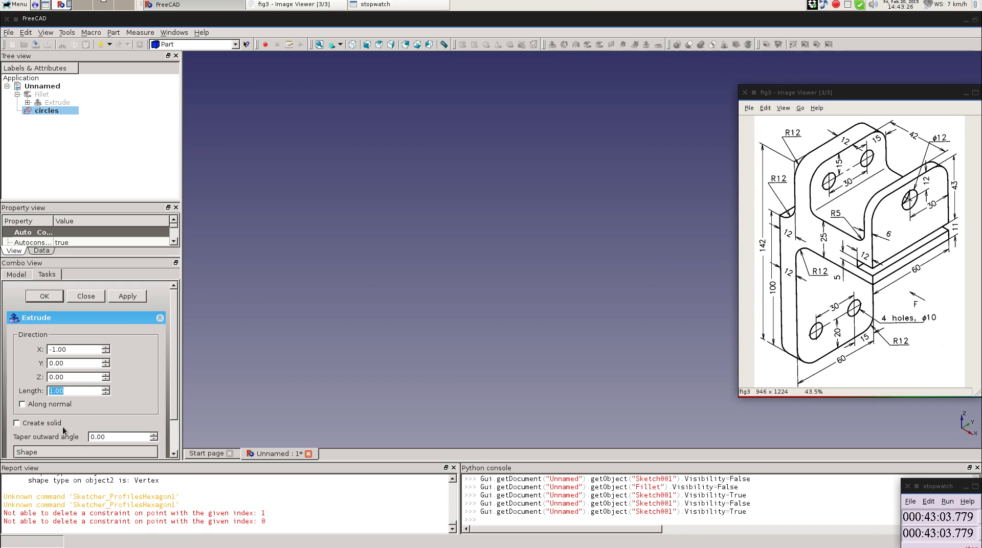
type("25")
left_click(127, 296)
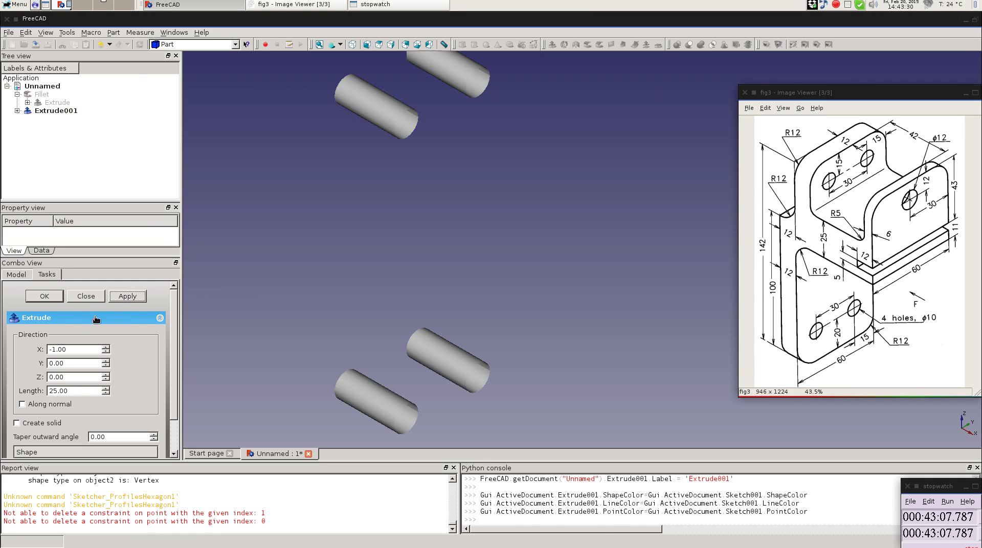
left_click(44, 296)
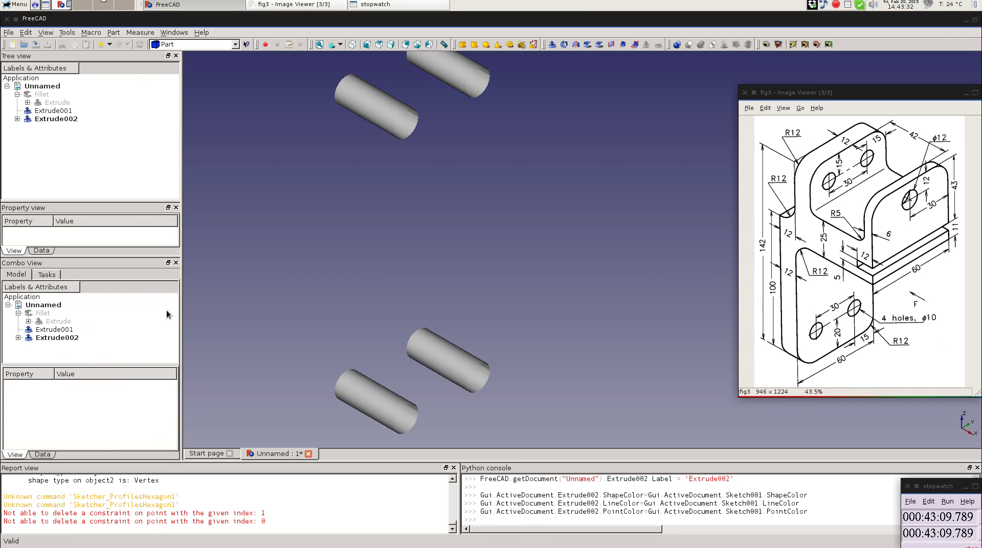
Set the Solid property of Extrude002 to true so the four hole cylinders are solid.
double_click(58, 338)
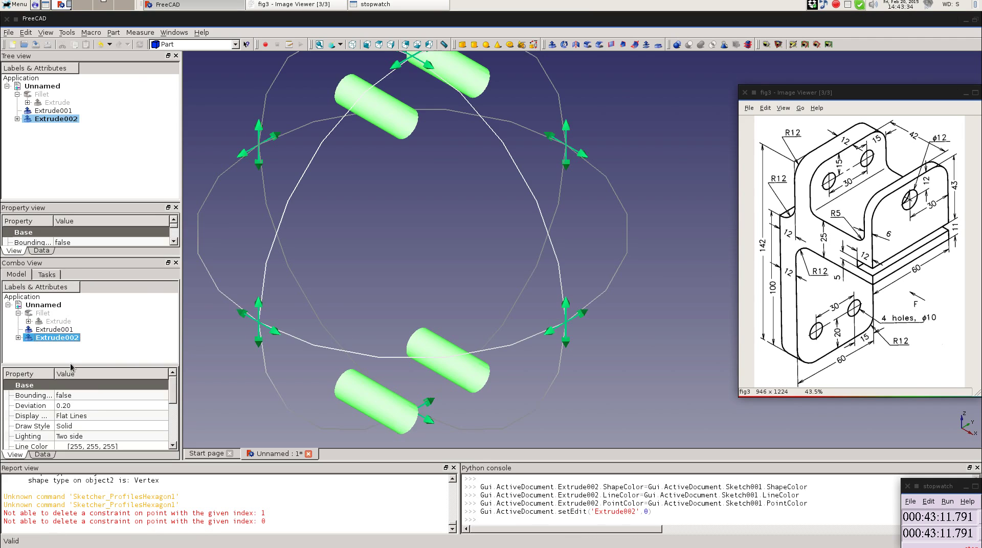
left_click(118, 331)
left_click(25, 337)
scroll(59, 410, "down", 2)
scroll(76, 410, "up", 2)
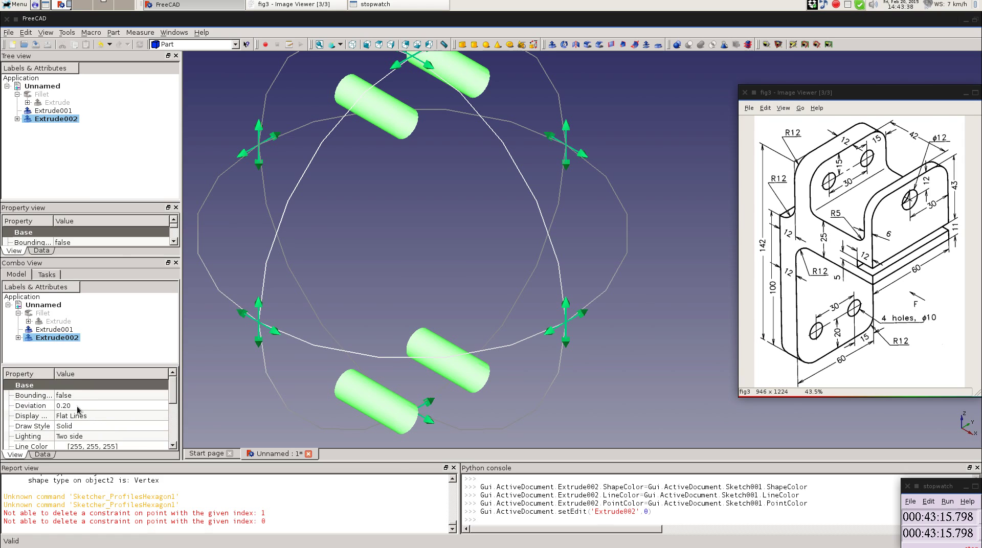
left_click(42, 455)
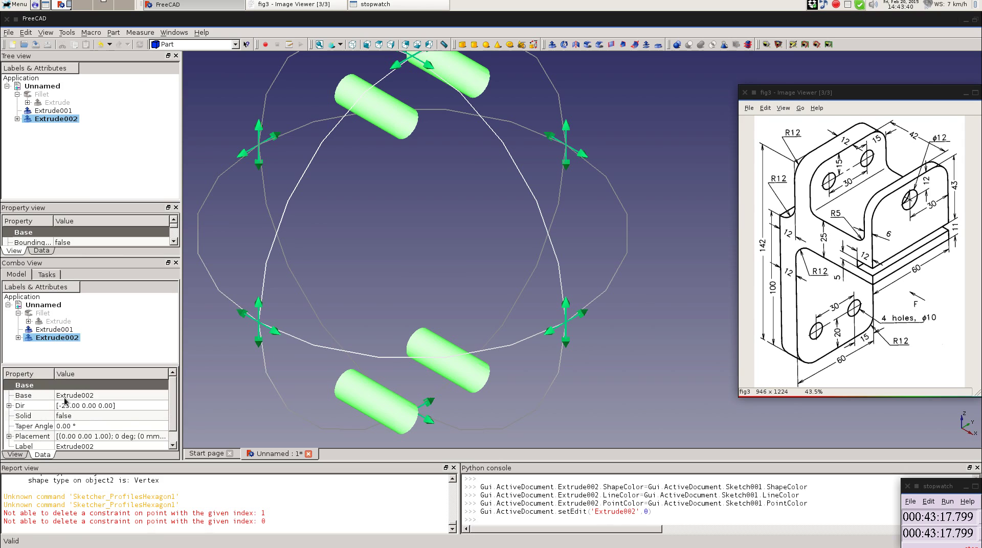
scroll(53, 424, "down", 1)
left_click(34, 407)
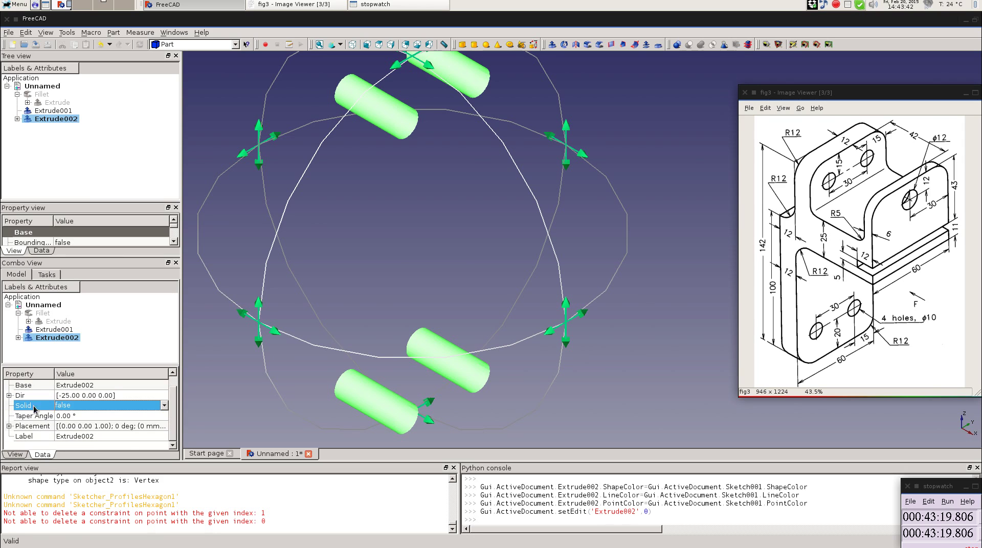
left_click(57, 407)
left_click(151, 416)
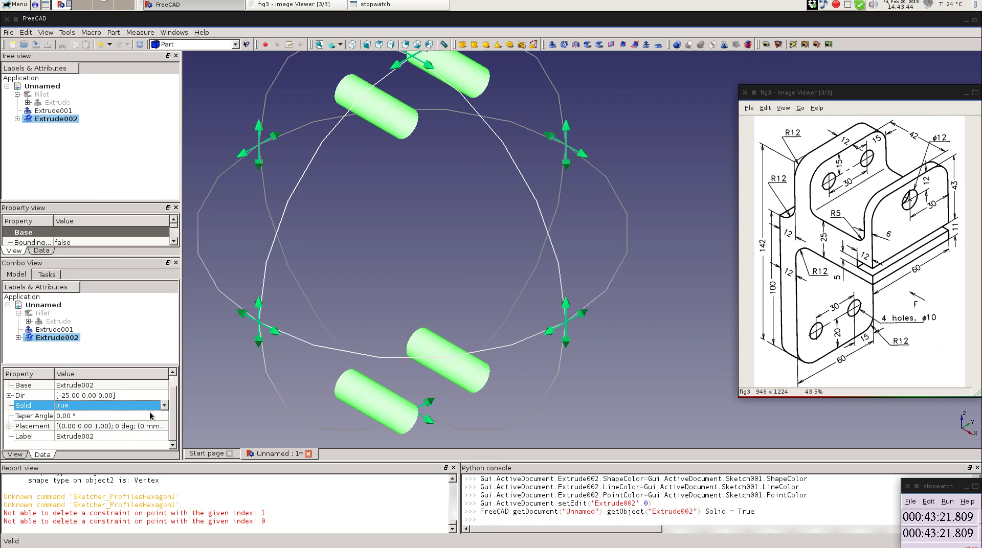
left_click(64, 355)
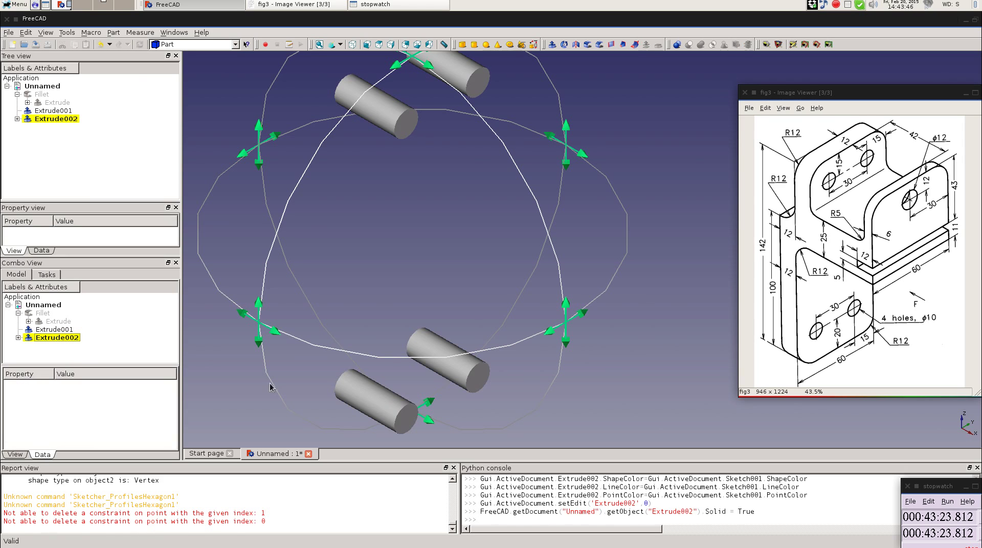
Check the visibility of the circles sketch under Extrude002 and show the filleted bracket together with the cylinders.
middle_click_drag(452, 242, 493, 317)
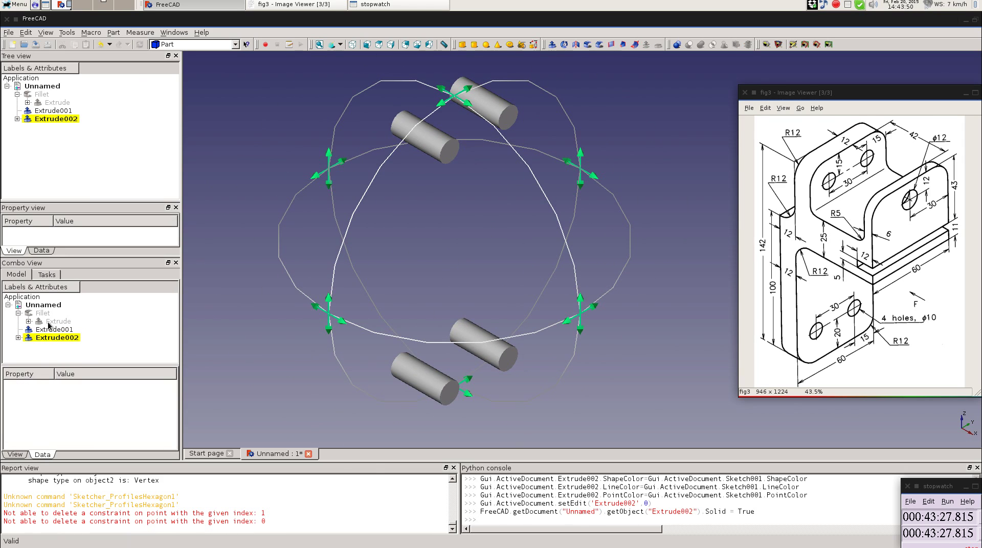
left_click(18, 337)
left_click(46, 346)
key("space")
key("space")
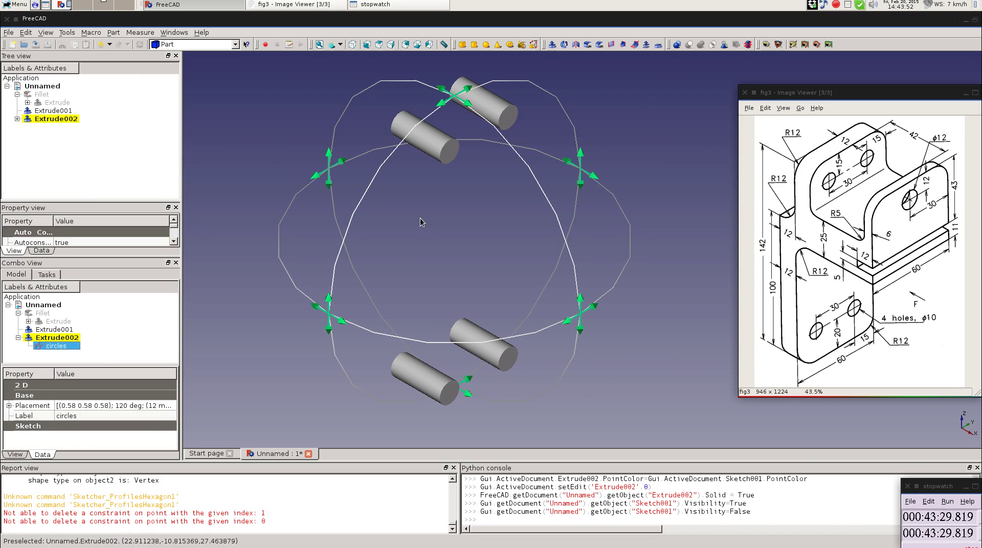
left_click(46, 321)
left_click(41, 313)
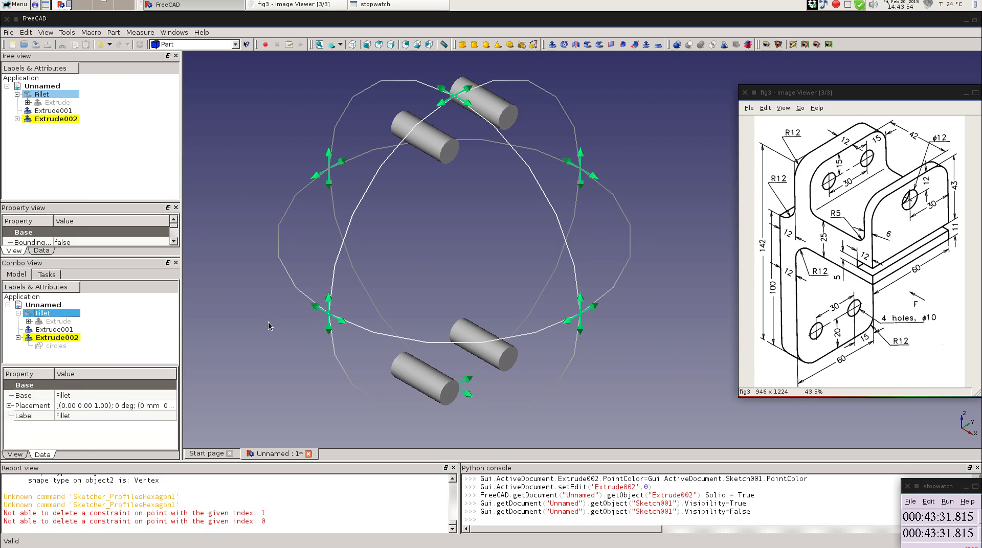
key("space")
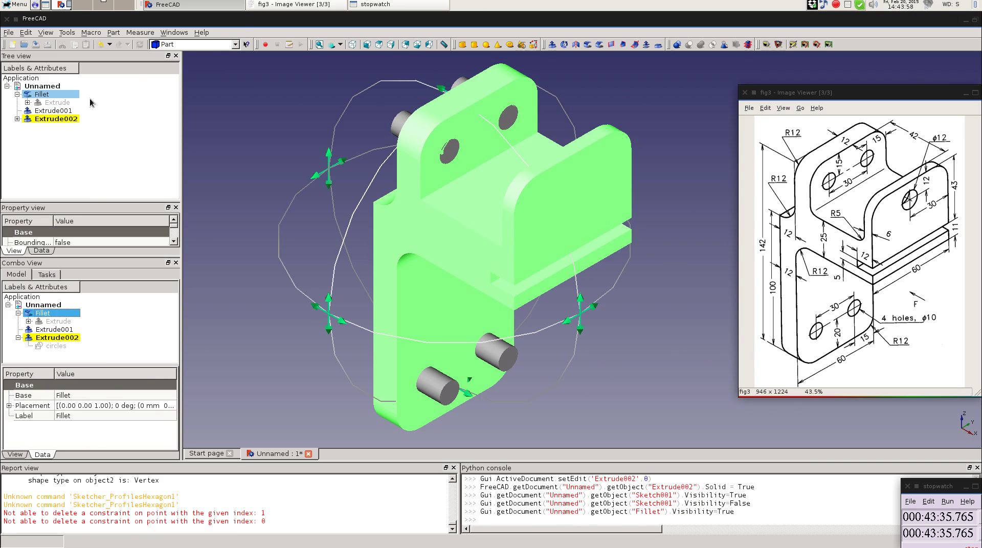
Try to move the duplicate cylinders Extrude001 away from Extrude002 with Transform, and undo the move.
left_click(51, 120)
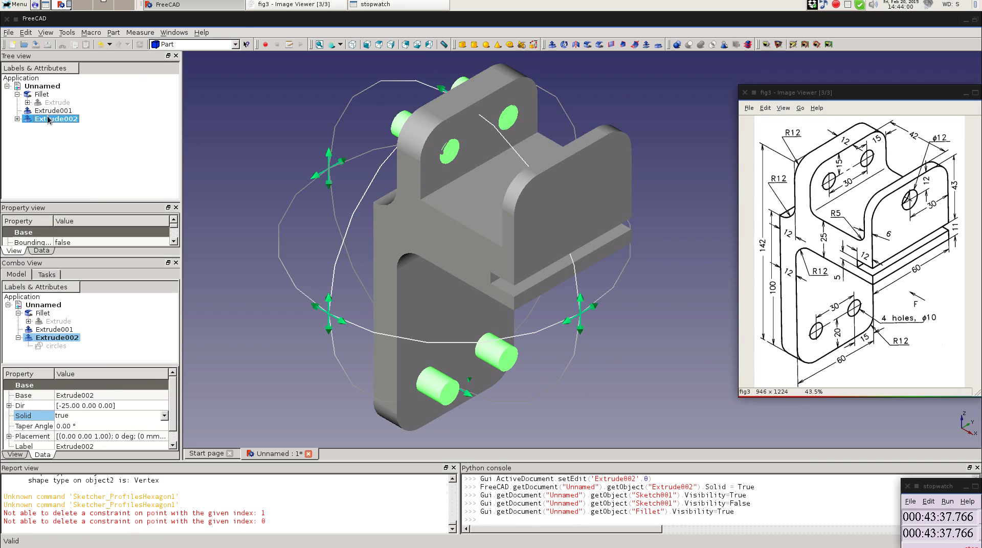
right_click(48, 122)
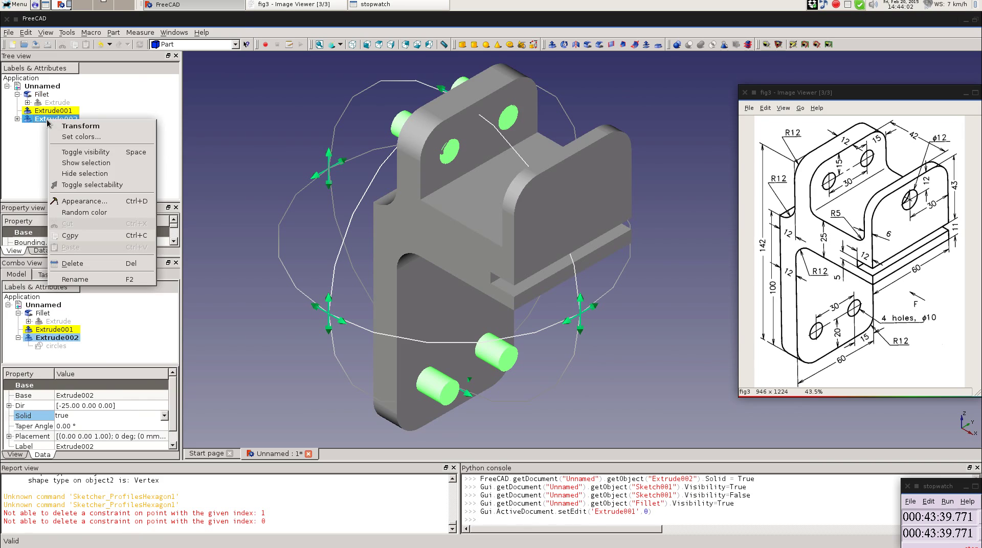
left_click(80, 130)
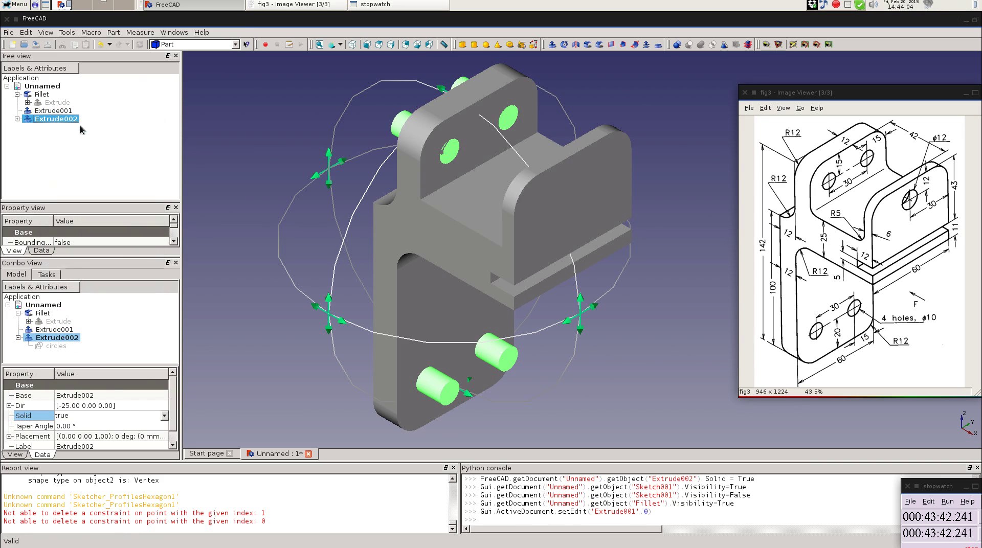
right_click(41, 95)
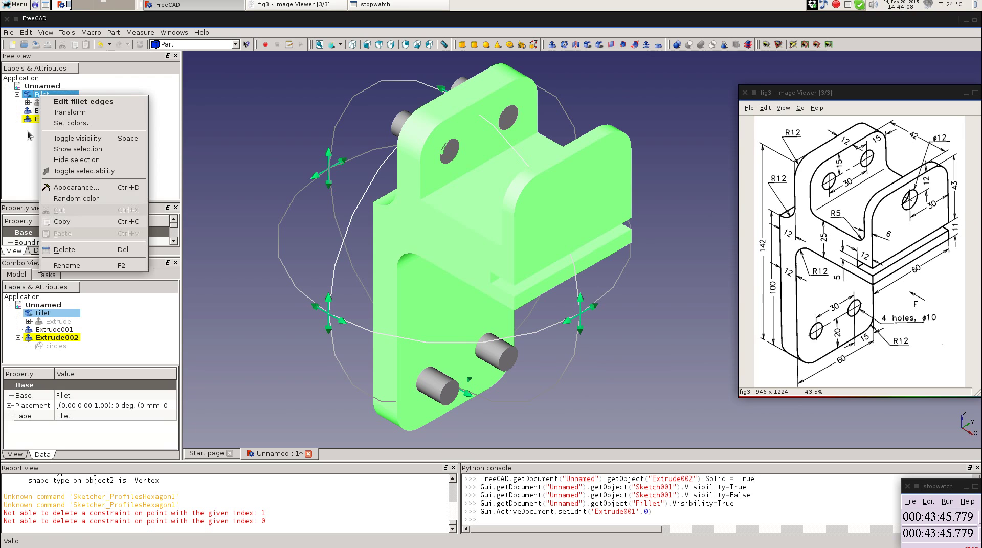
left_click(31, 142)
right_click(41, 111)
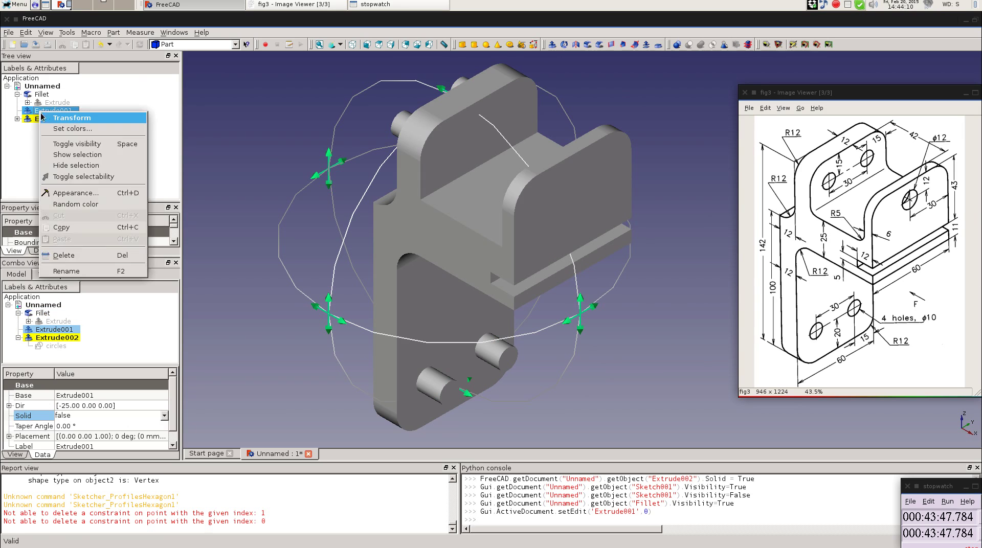
left_click(51, 118)
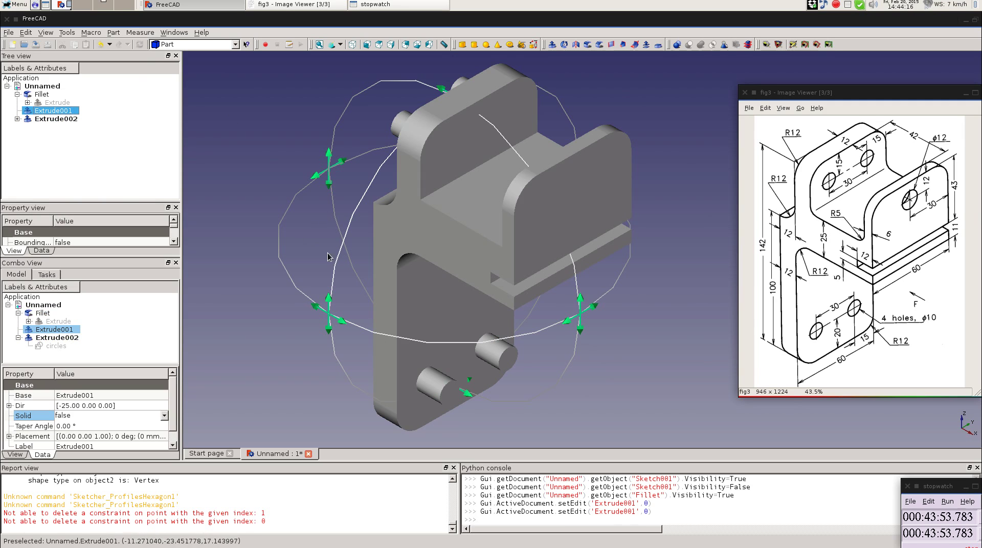
mouse_move(326, 317)
left_mouse_down()
mouse_move(373, 351)
mouse_move(490, 329)
mouse_move(251, 389)
mouse_move(275, 317)
mouse_move(348, 326)
mouse_move(345, 317)
left_mouse_up()
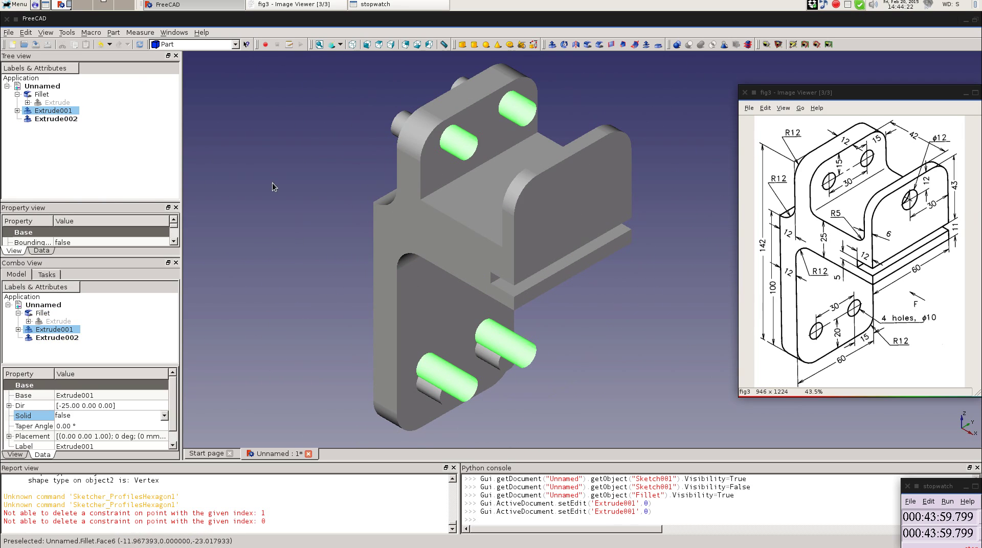
key("ctrl+z")
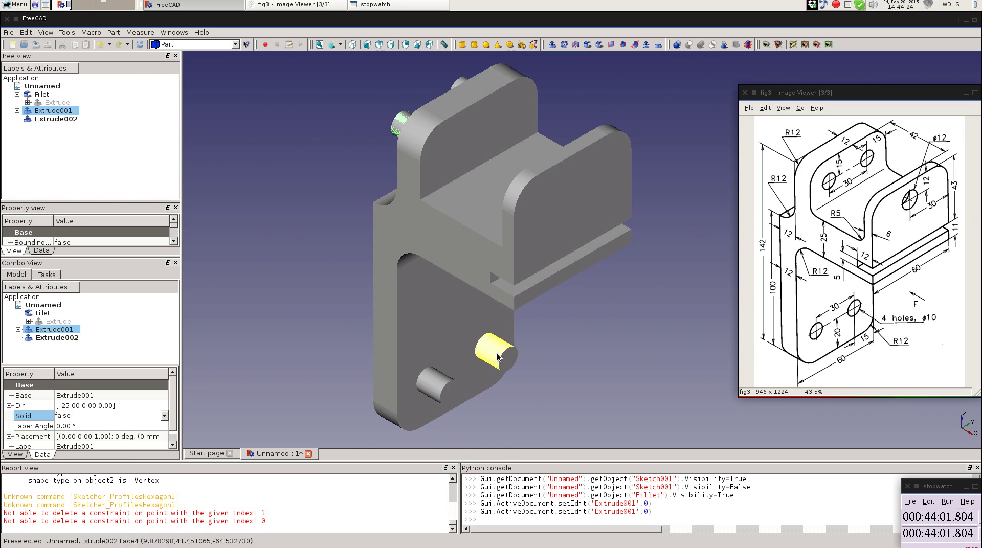
left_click(69, 132)
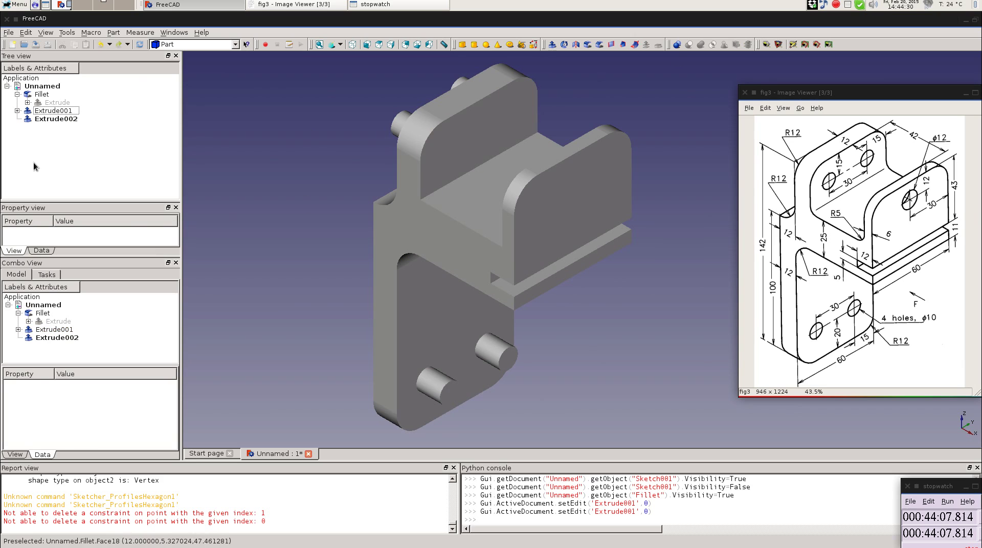
Hide Extrude001, compare it with Extrude002, and delete the redundant non-solid Extrude001 while keeping the circles sketch.
left_click(41, 111)
key("space")
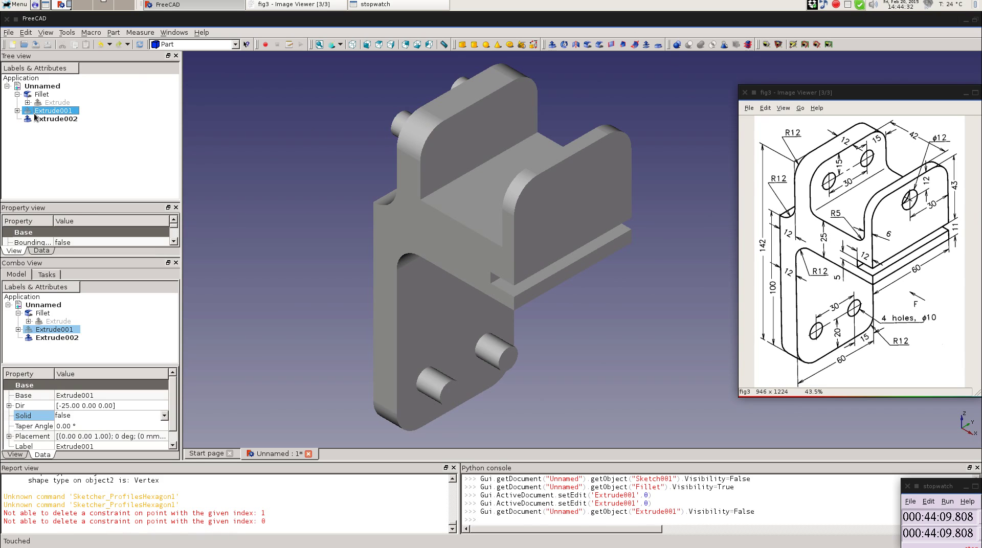
left_click(18, 111)
left_click(50, 128)
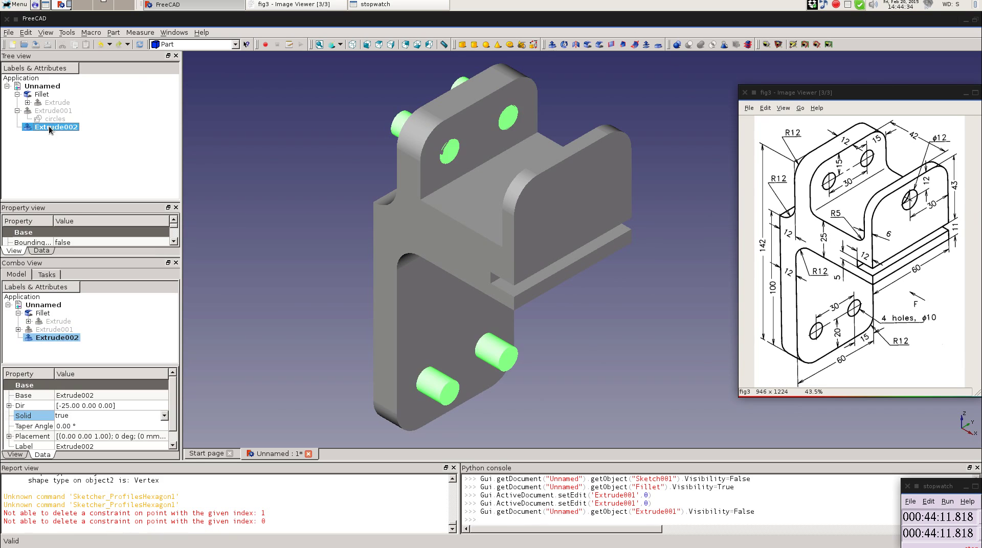
key("space")
key("space")
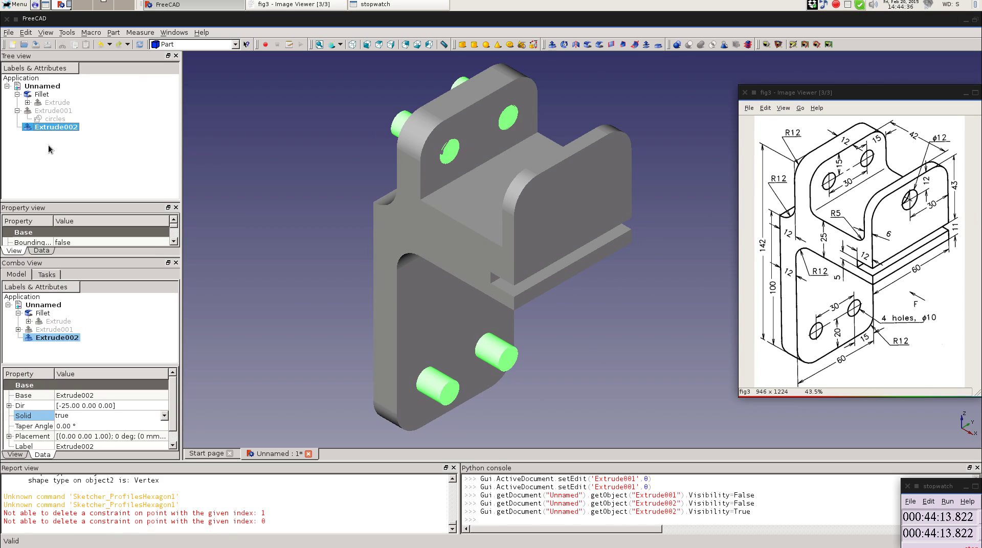
left_click(43, 111)
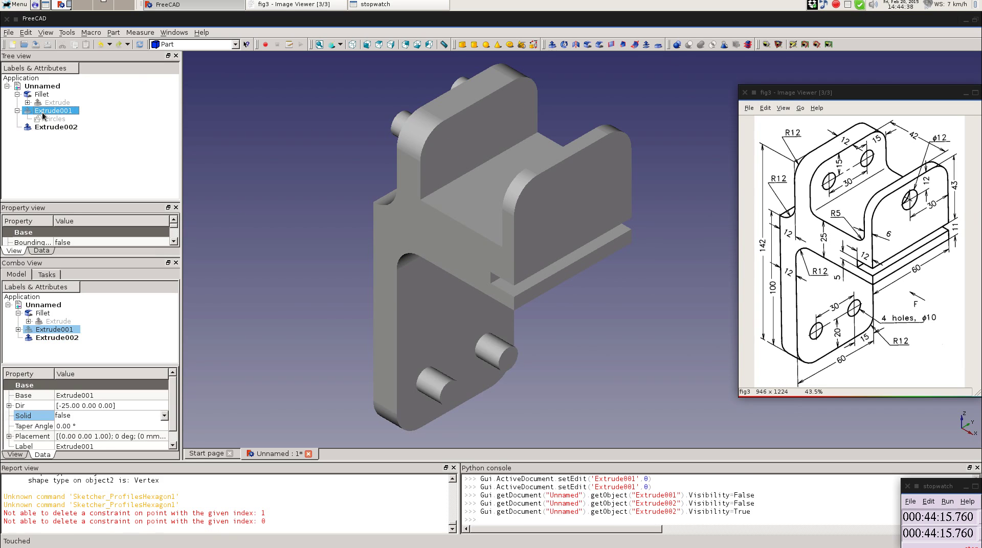
key("Delete")
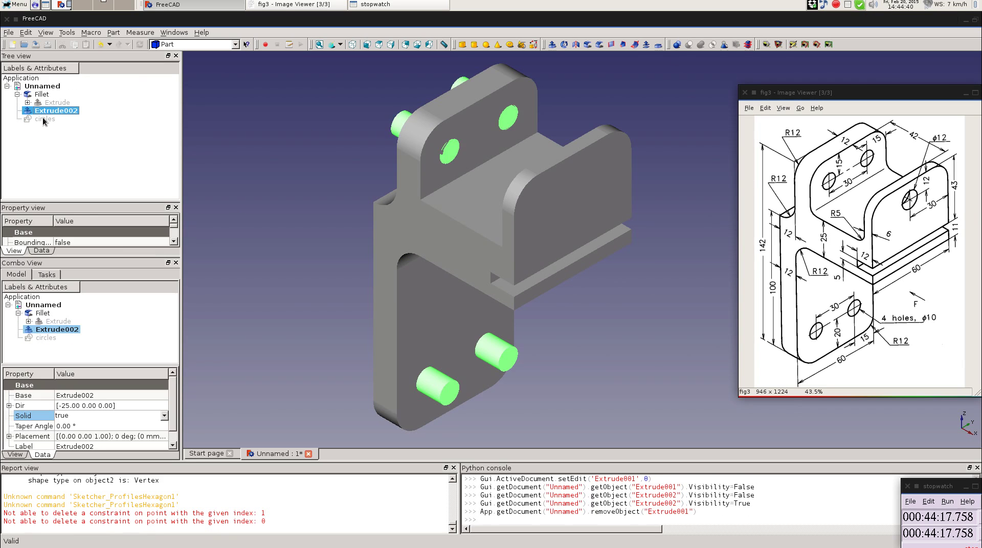
Toggle the visibility of Extrude002 to check the remaining solid cylinders, and leave them shown with the bracket.
key("space")
key("space")
key("space")
key("space")
key("space")
left_click(42, 118)
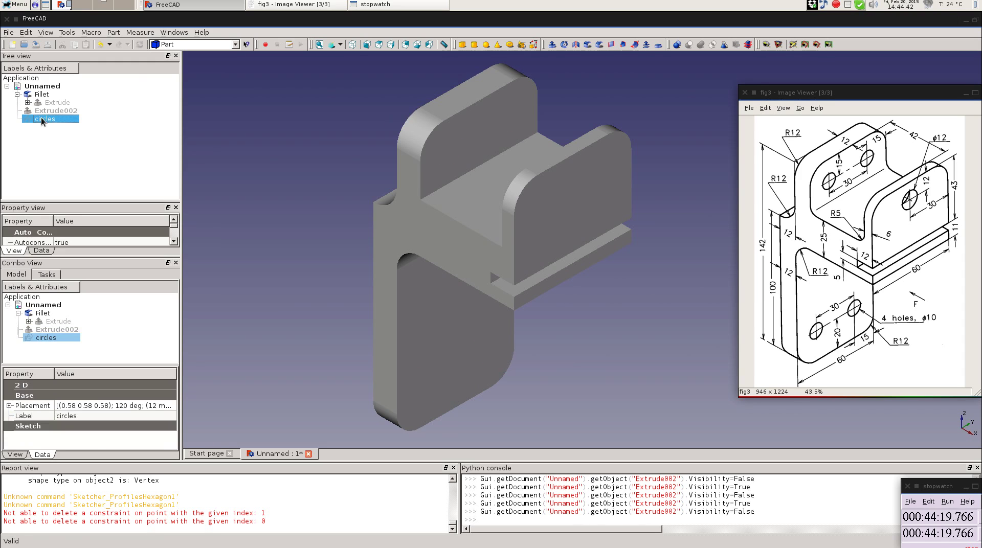
left_click(46, 112)
key("space")
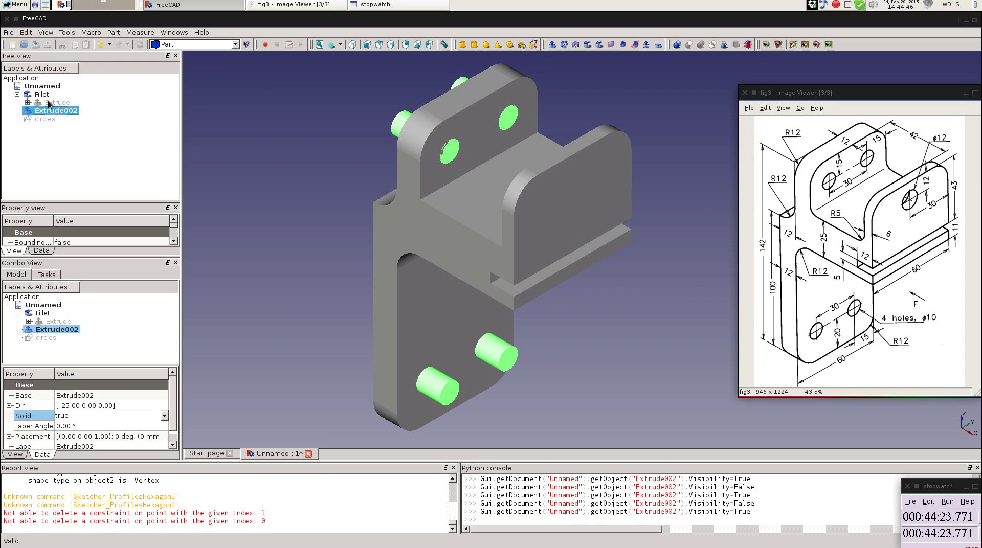
Collapse the Fillet branch and compare the filleted bracket and Extrude002 as base and tool for the cut.
left_click(37, 103)
double_click(28, 101)
left_click(28, 102)
left_click(17, 94)
left_click(37, 95)
left_click(37, 105)
left_click(37, 95)
left_click(39, 104)
left_click(41, 95)
left_click(40, 104)
left_click(40, 95)
Try a Cut with Extrude002 selected first as base and Fillet as tool, and delete the resulting cut.
left_click(41, 104)
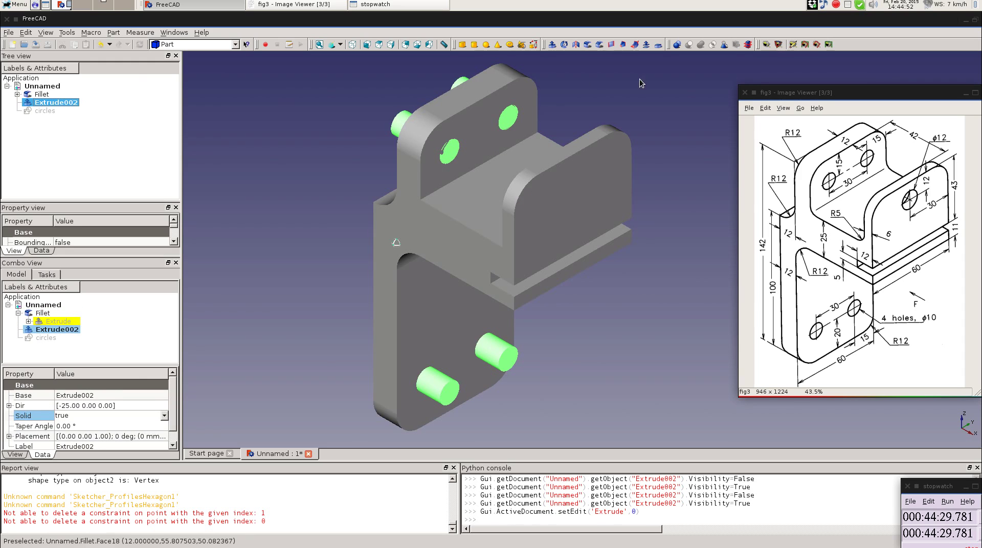
left_click(41, 94, "ctrl")
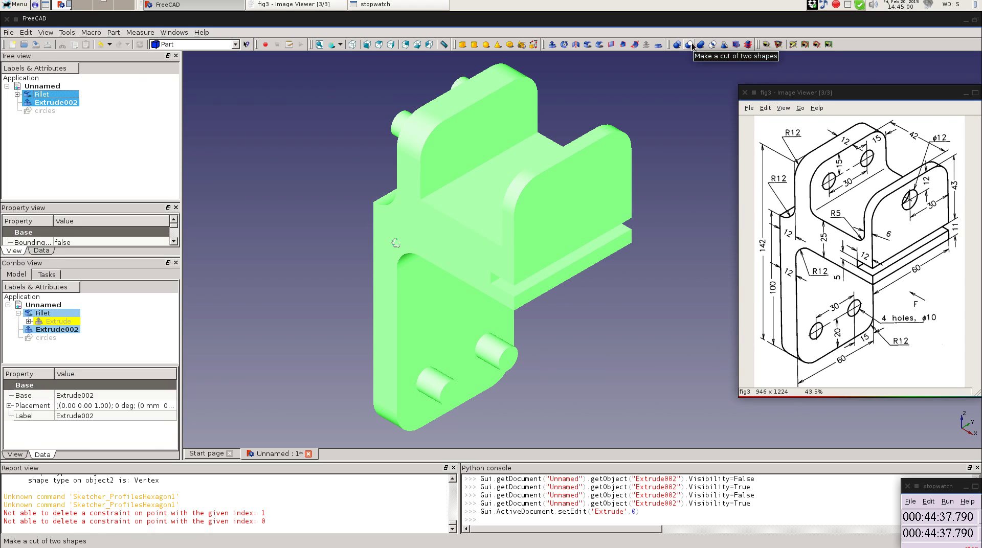
left_click(691, 44)
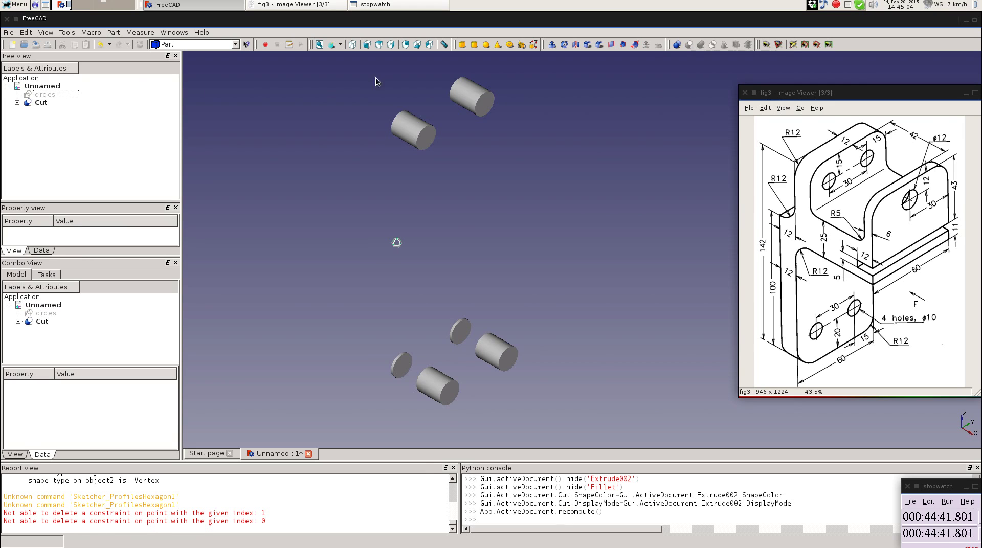
left_click(41, 103)
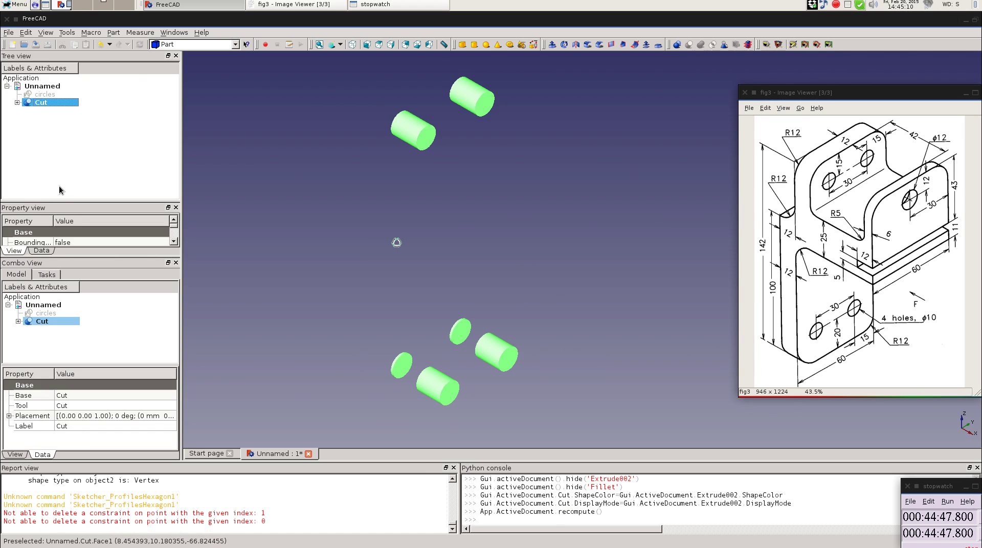
key("Delete")
Show Extrude002 and Fillet again in the model view.
left_click(42, 104)
left_click(41, 111)
left_click(40, 104)
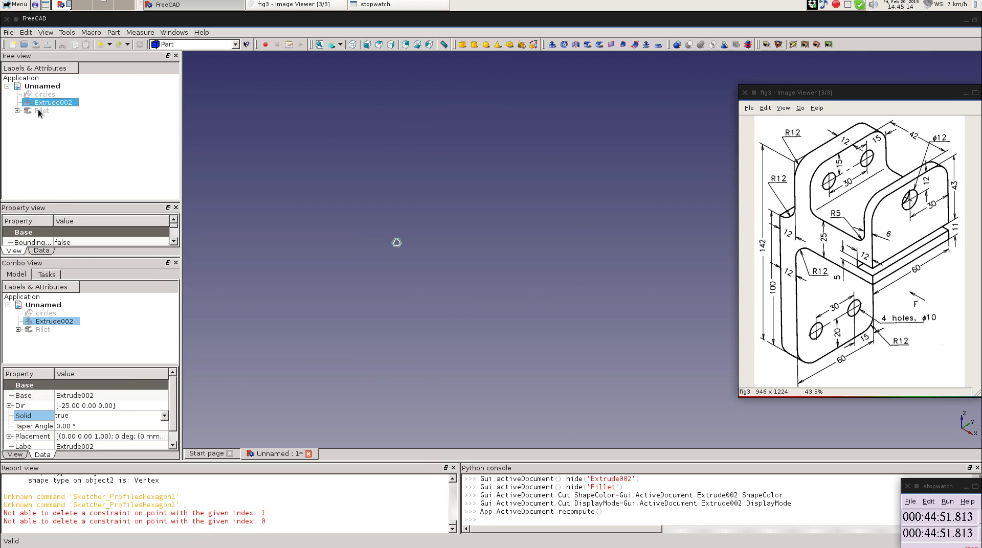
key("space")
left_click(39, 111)
key("space")
Cut the Extrude002 cylinders from the filleted bracket, selecting Fillet first as base and Extrude002 as tool.
left_click(78, 134)
left_click(46, 111)
left_click(43, 104, "ctrl")
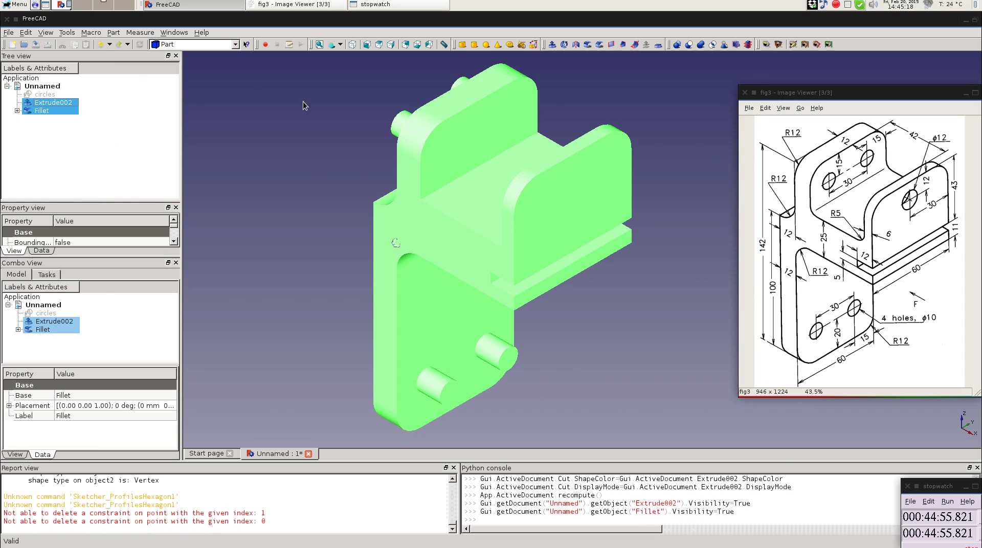
left_click(689, 45)
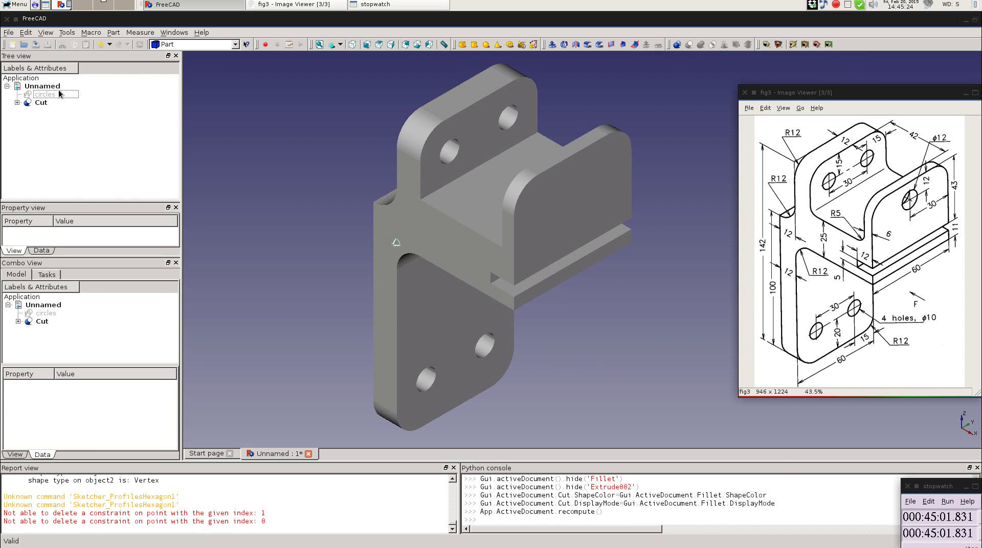
Expand the cut in the tree and inspect the four holes in the front, top, rear, right and axonometric views.
left_click(17, 103)
left_click(41, 119)
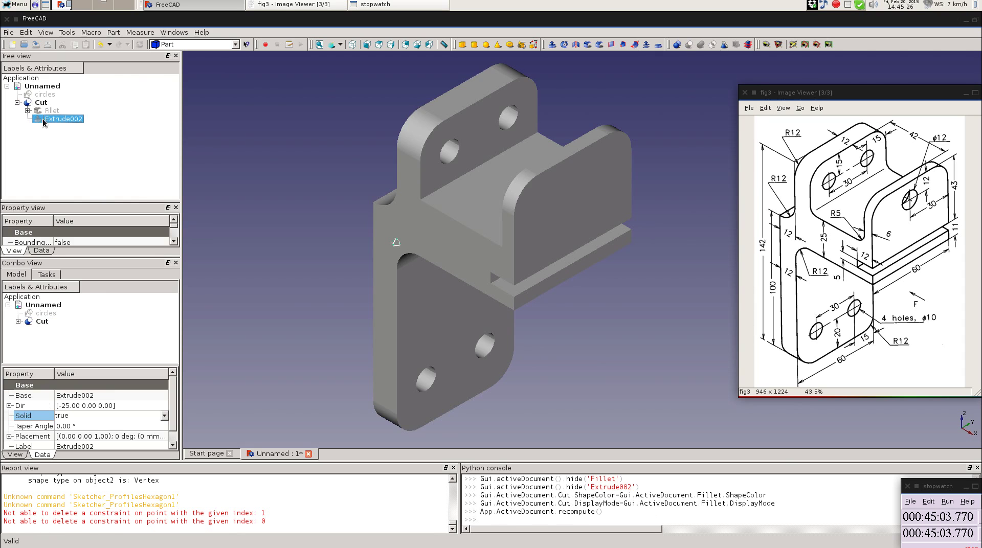
middle_click_drag(564, 378, 560, 351)
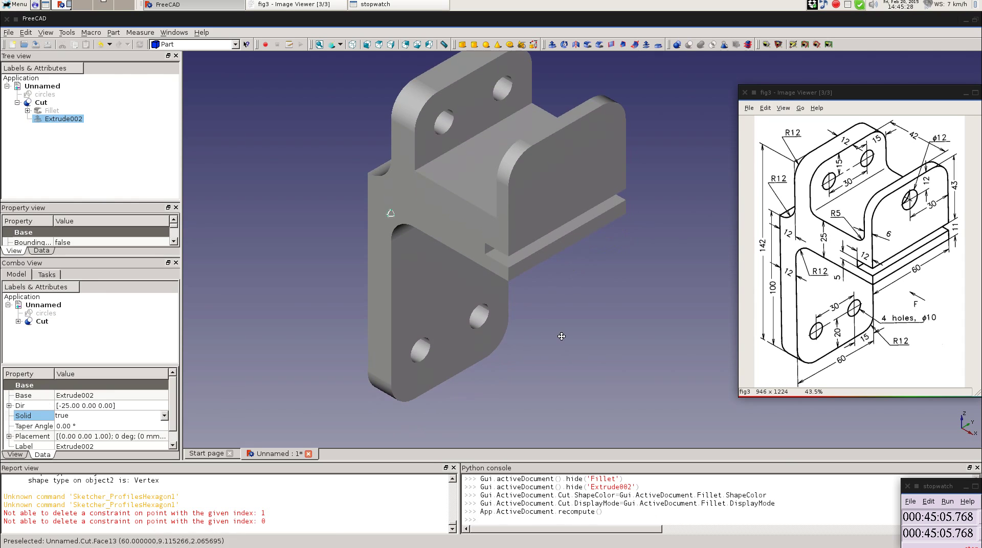
left_click(353, 45)
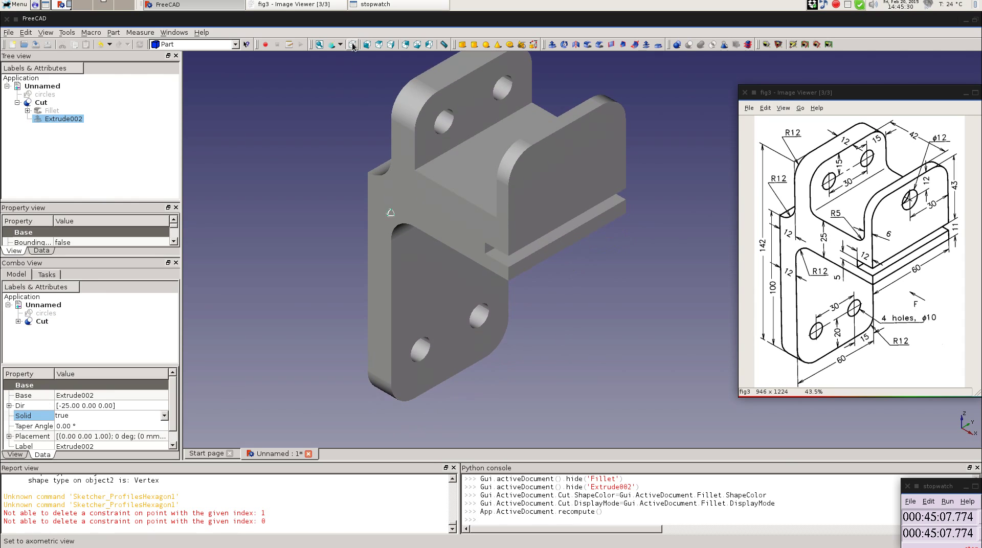
left_click(367, 45)
left_click(379, 44)
left_click(405, 44)
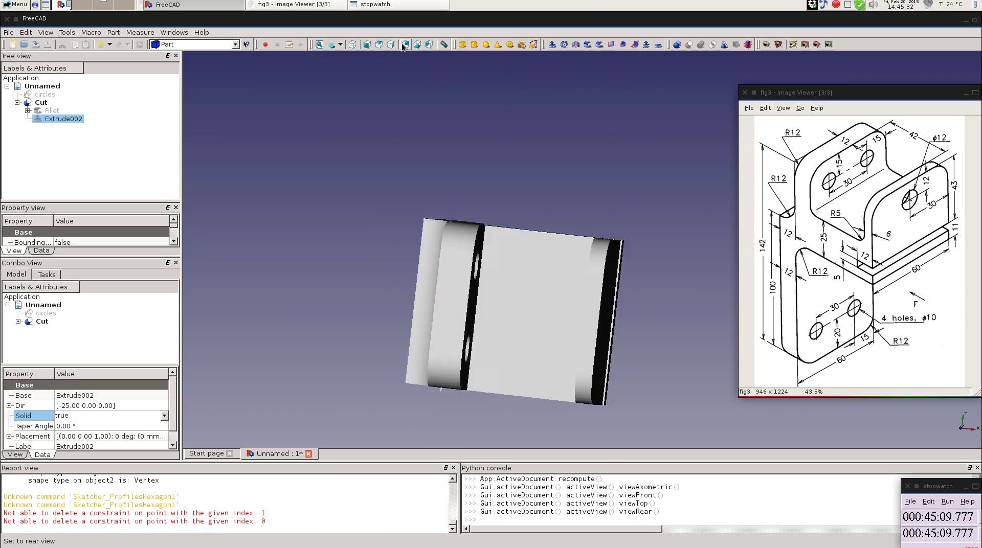
left_click(391, 45)
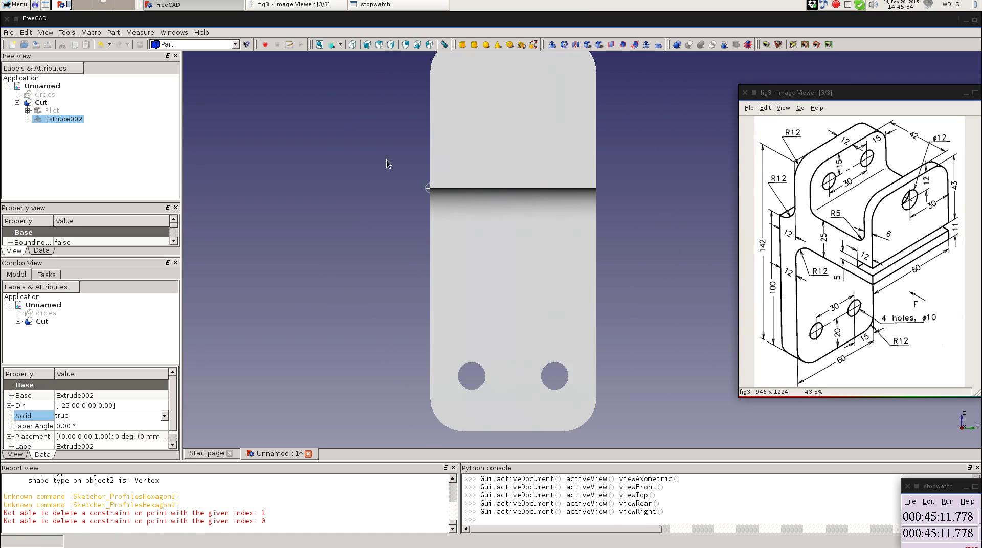
left_click(470, 379)
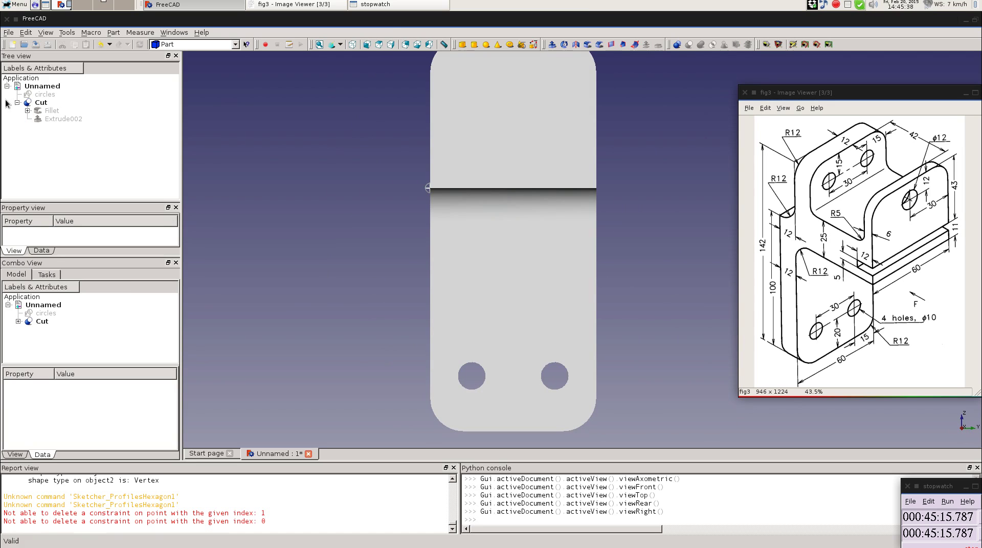
left_click(366, 45)
left_click(353, 45)
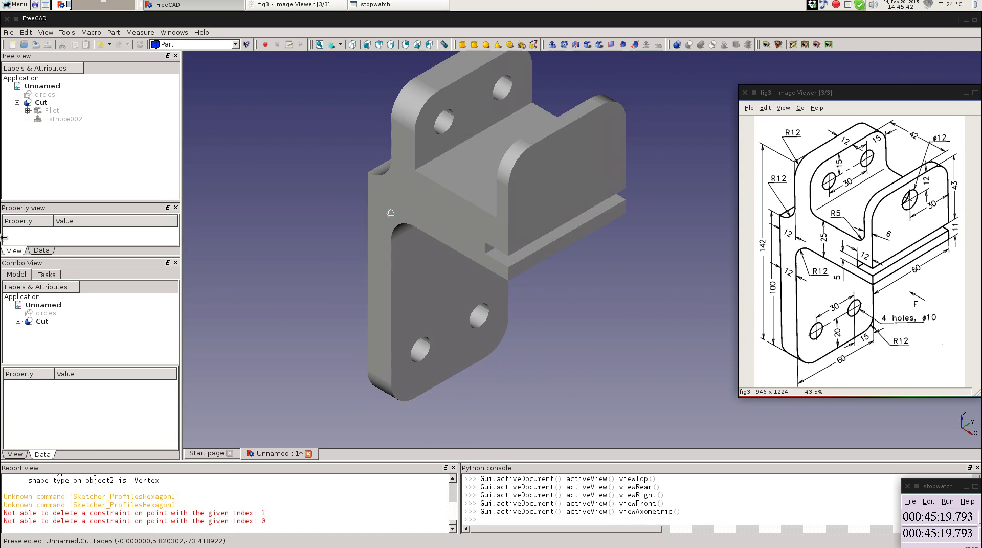
Examine the construction history of the cut, going through Fillet, Extrude, Profile and Extrude002 in the tree.
left_click(39, 103)
left_click(51, 119)
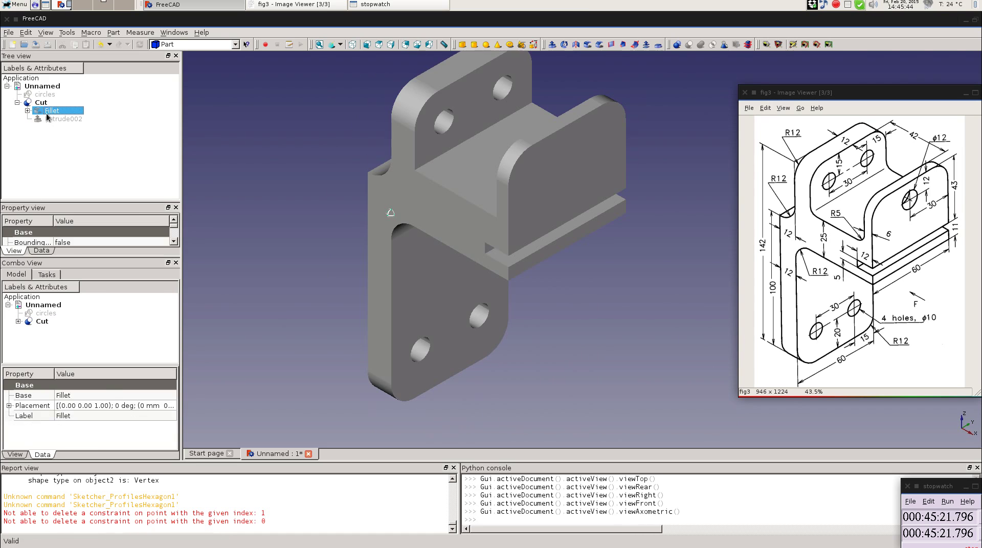
left_click(27, 110)
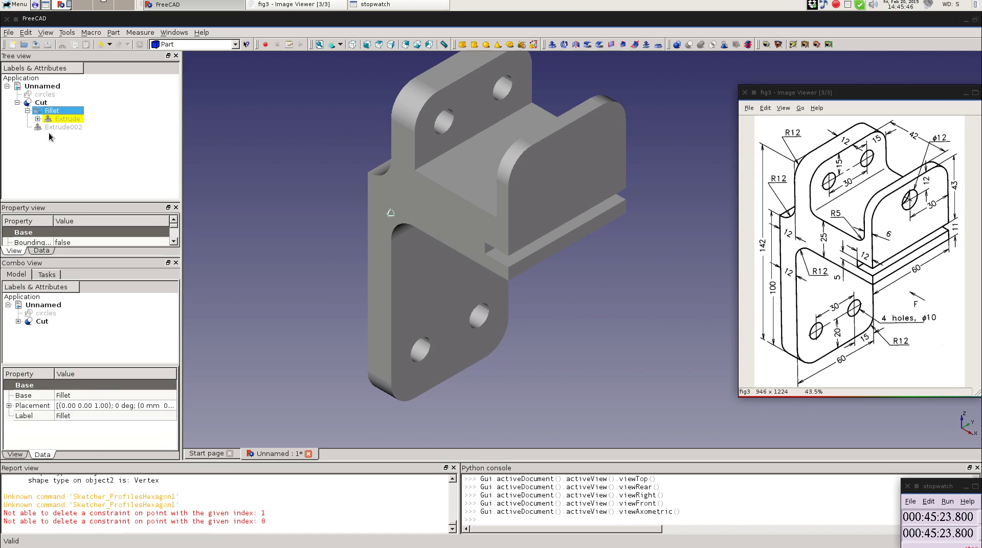
left_click(38, 119)
left_click(69, 128)
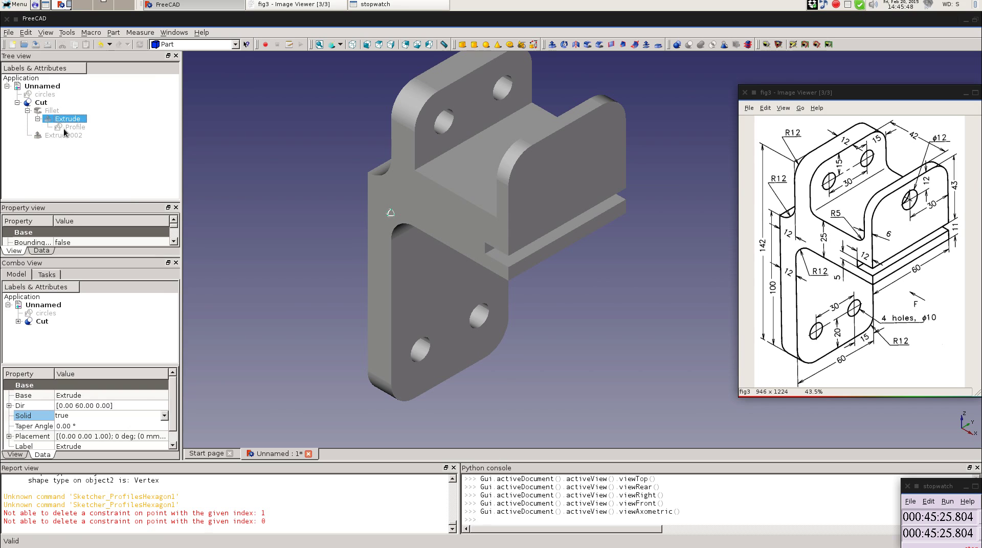
left_click(54, 118)
left_click(68, 126)
left_click(57, 118)
left_click(77, 134)
left_click(44, 112)
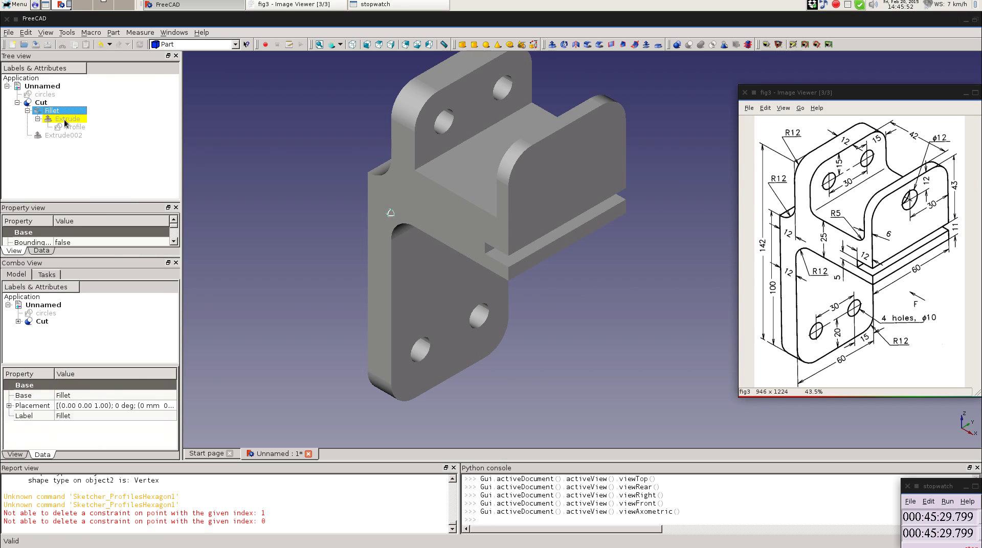
left_click(47, 134)
left_click(41, 112)
left_click(39, 133)
left_click(28, 105)
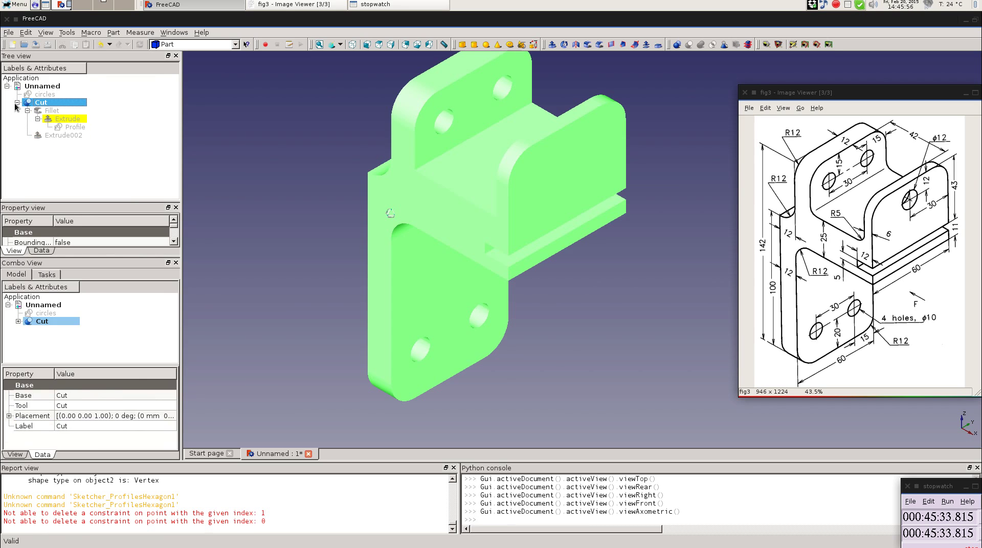
Collapse the cut's history in the tree and compare the bracket with the reference drawing.
left_click(17, 103)
left_click(41, 121)
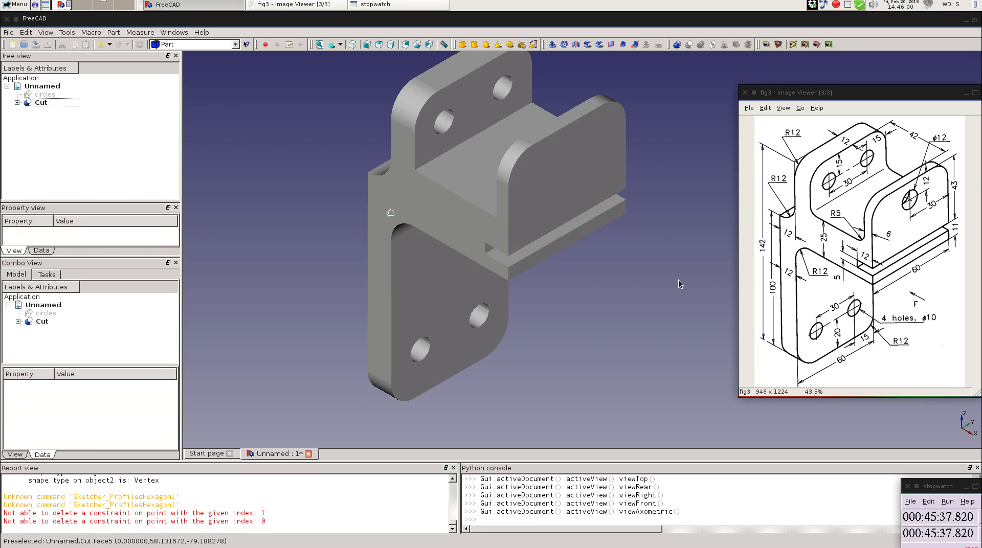
middle_click_drag(597, 221, 489, 258)
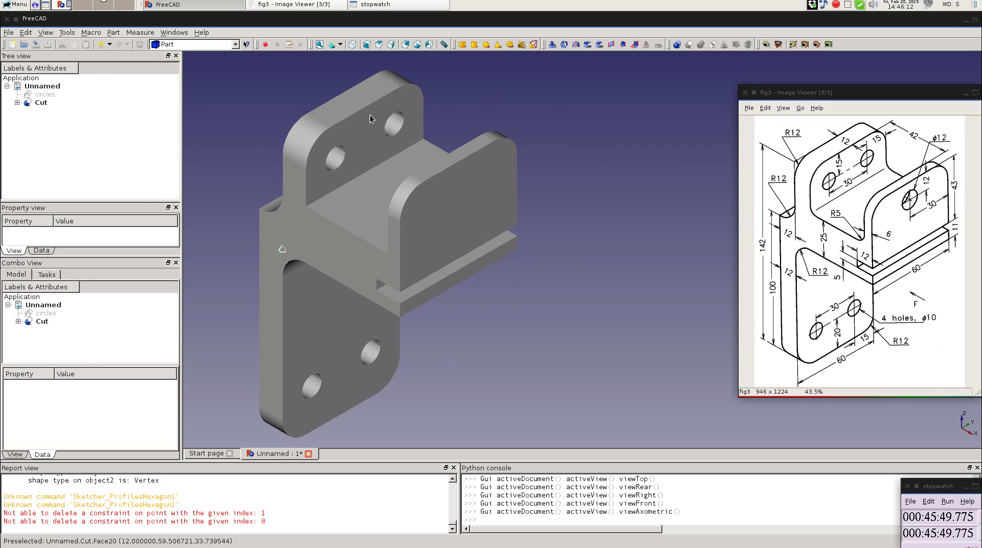
left_click(17, 103)
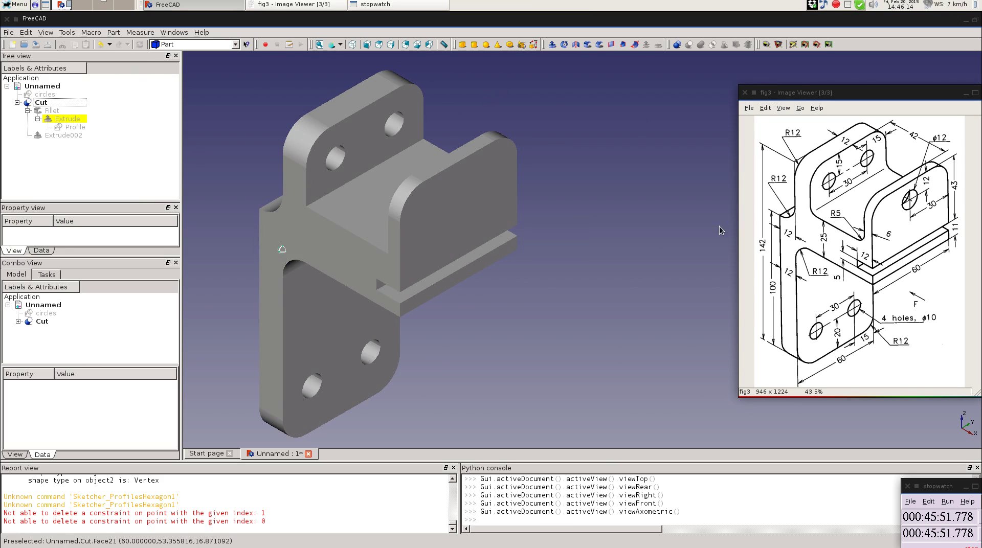
left_click(835, 229)
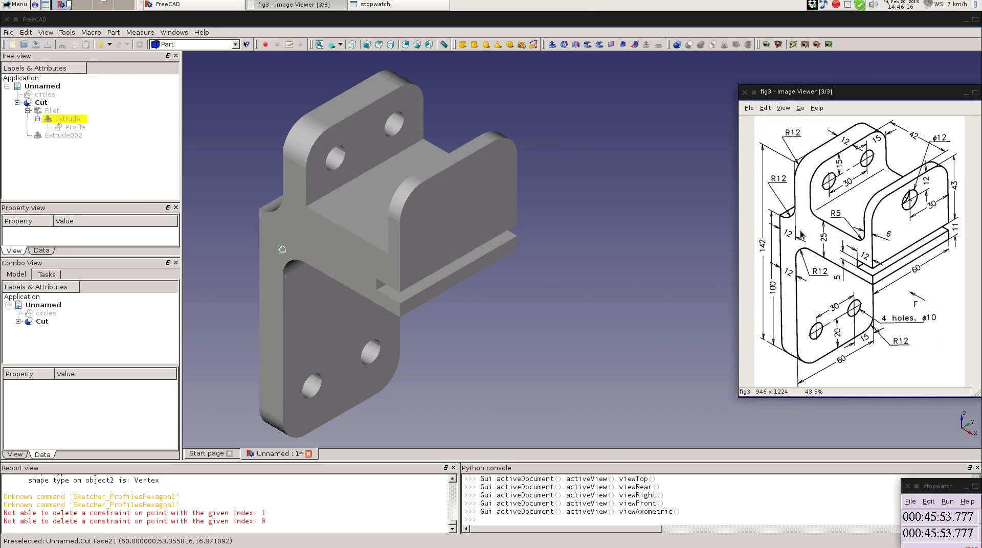
left_click(16, 102)
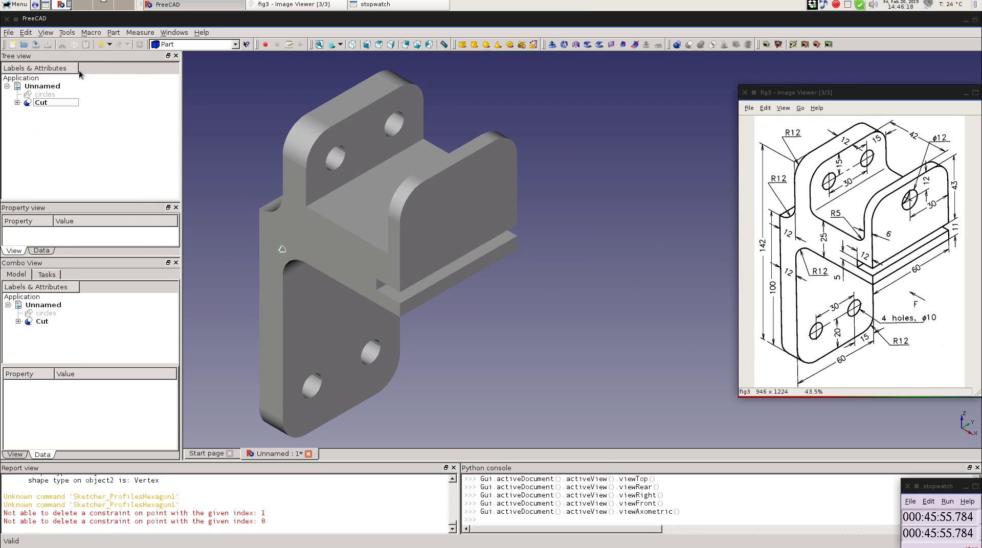
left_click(179, 44)
left_click(182, 211)
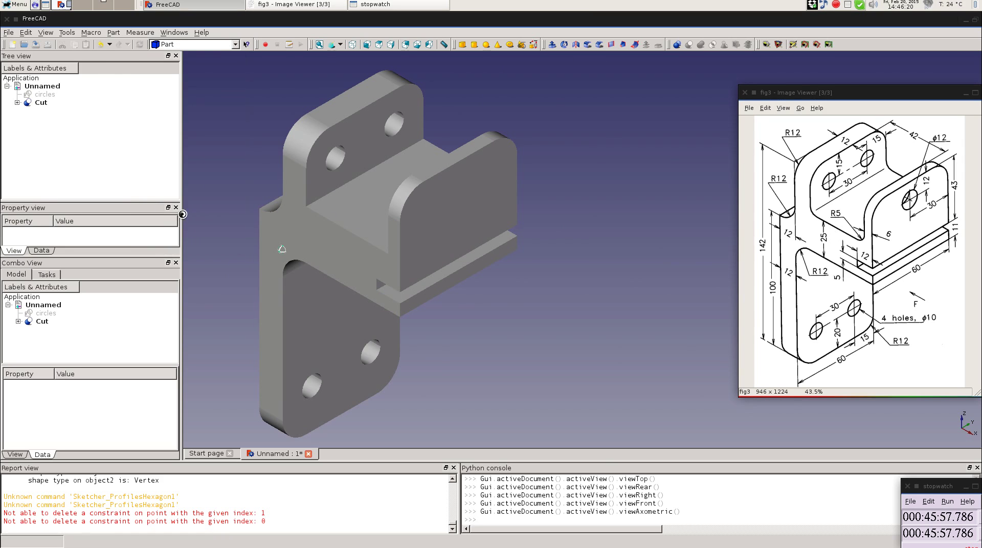
Switch to the Sketcher workbench and create a new sketch on the YZ plane.
left_click(234, 46)
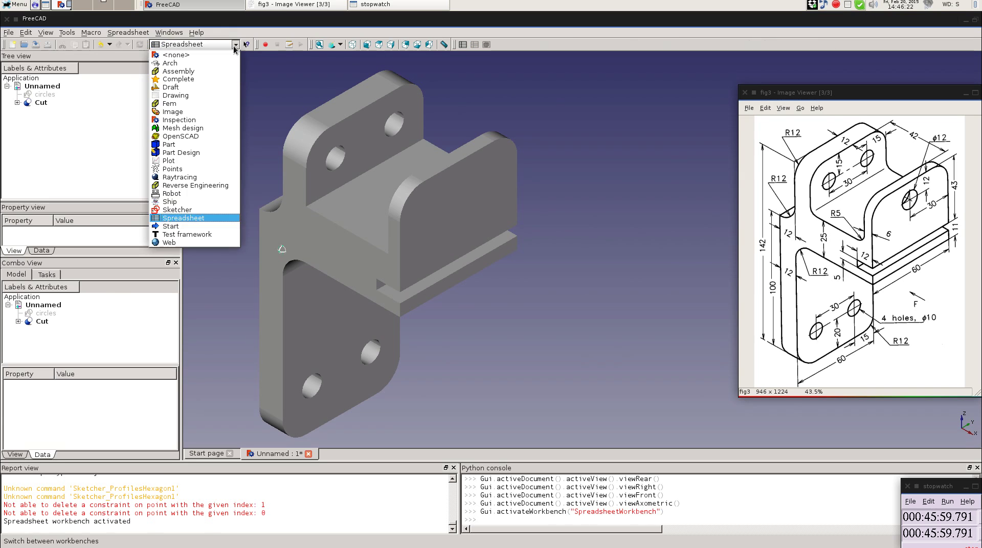
left_click(187, 210)
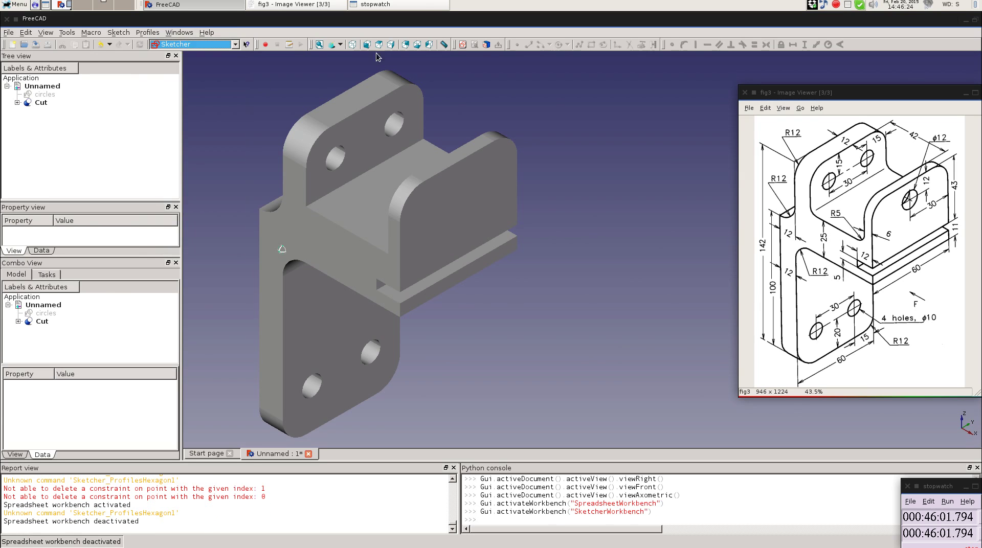
left_click(464, 45)
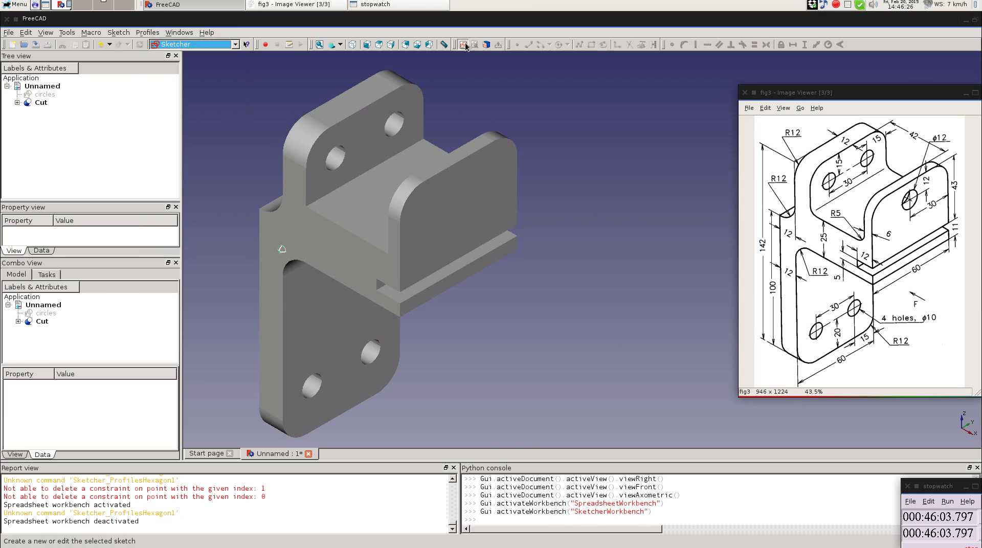
left_click(470, 273)
left_click(470, 283)
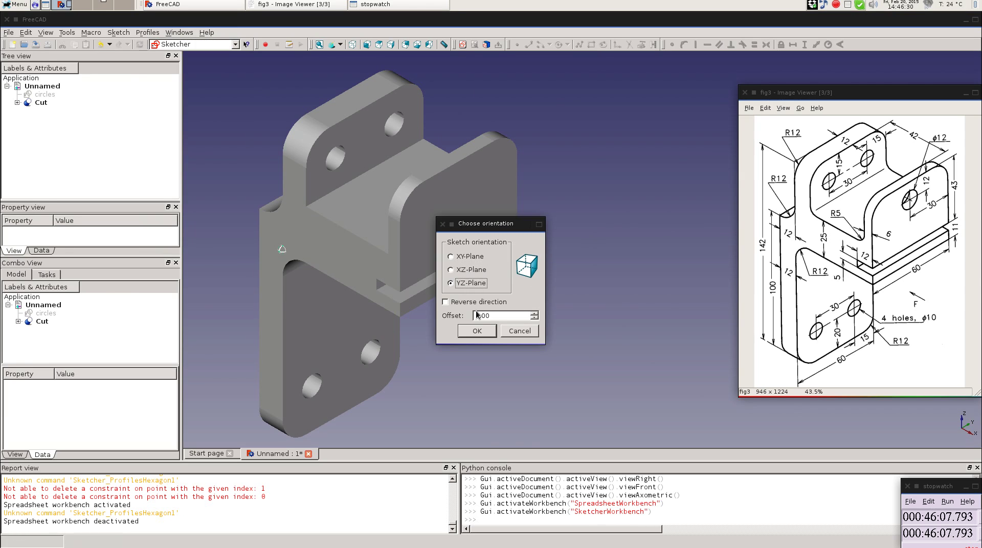
left_click(475, 330)
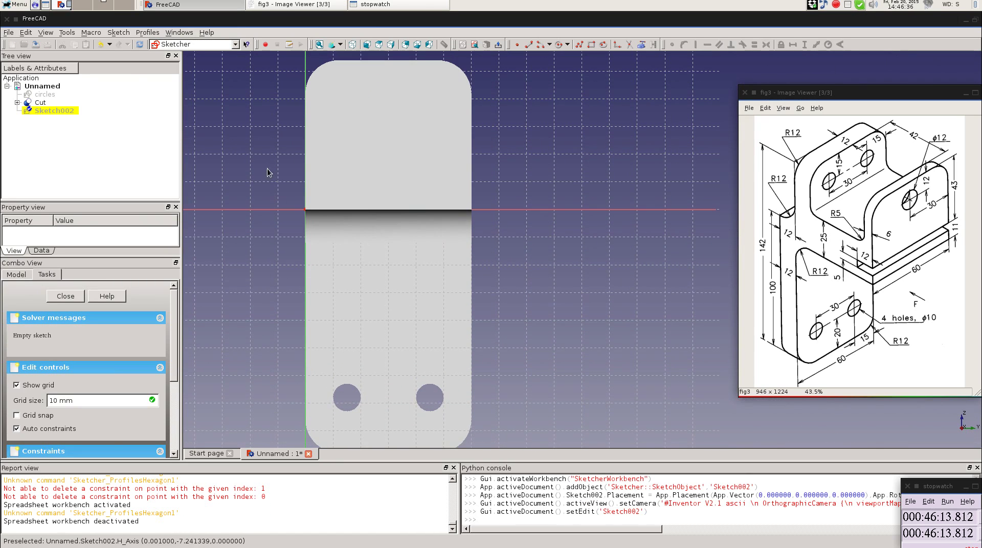
Display the bracket in wireframe so the edges behind the sketch plane can be seen around the upper holes.
left_click(340, 44)
left_click(375, 102)
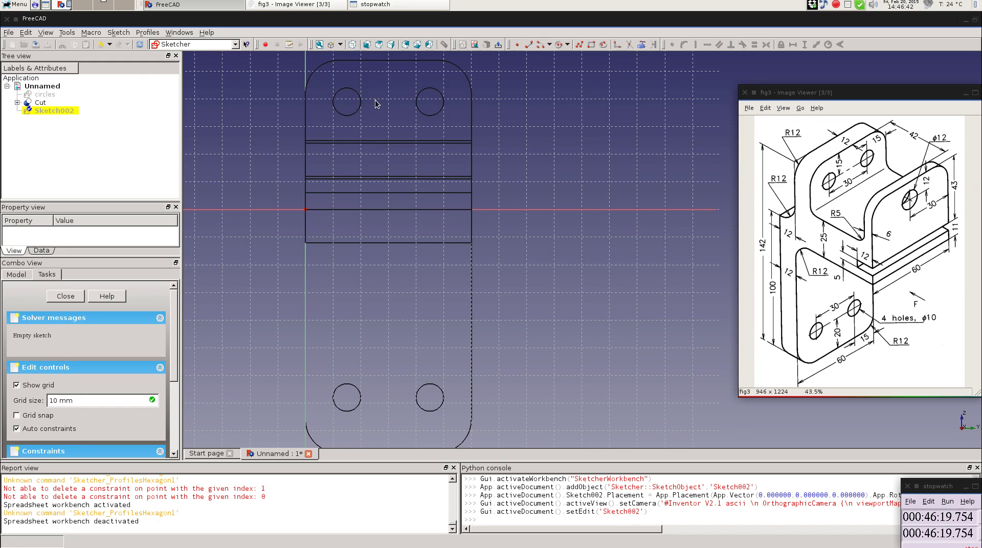
mouse_move(480, 123)
middle_mouse_down()
mouse_move(506, 232)
mouse_move(624, 198)
mouse_move(606, 239)
middle_mouse_up()
scroll(563, 248, "up", 2)
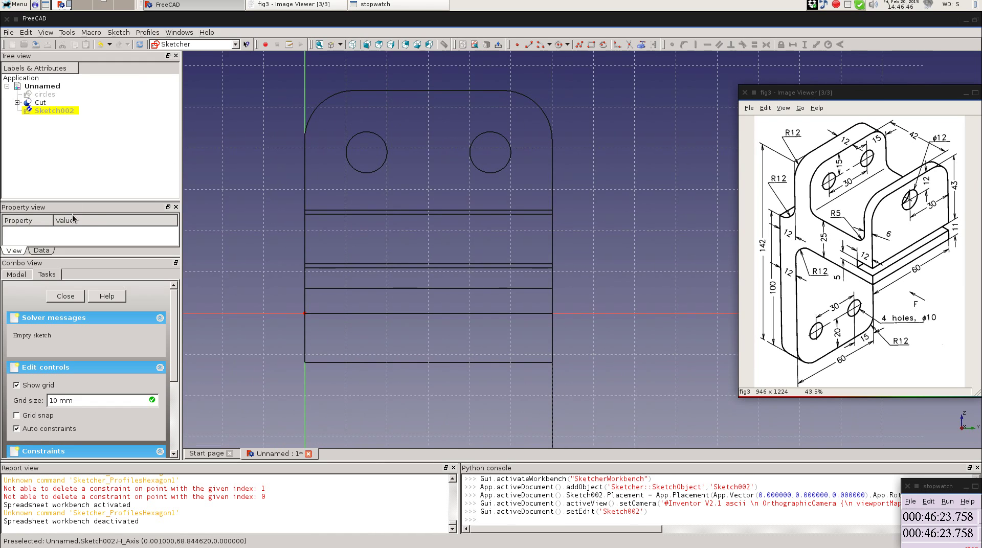
Sketch a circle between the two upper holes and constrain its radius to 6 mm.
left_click(417, 141)
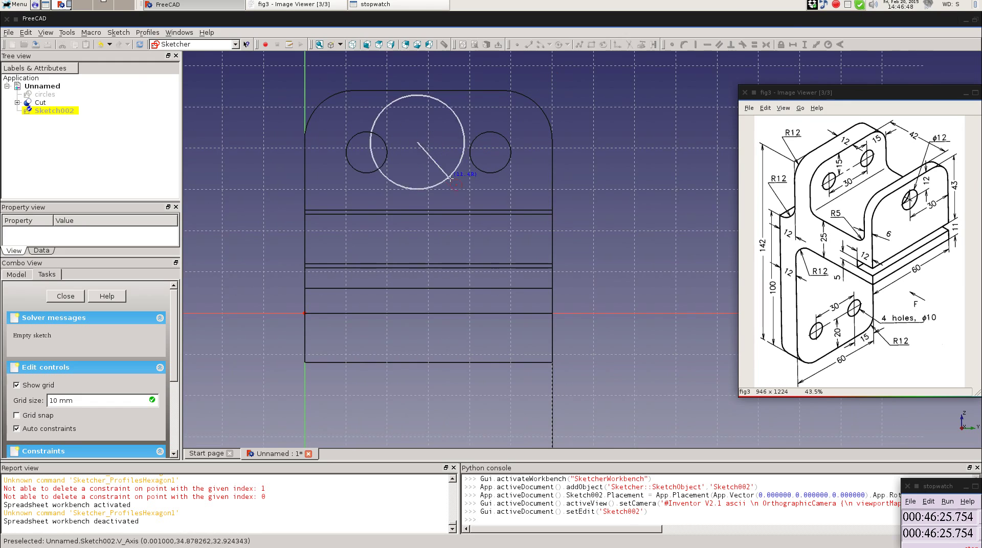
left_click(432, 162)
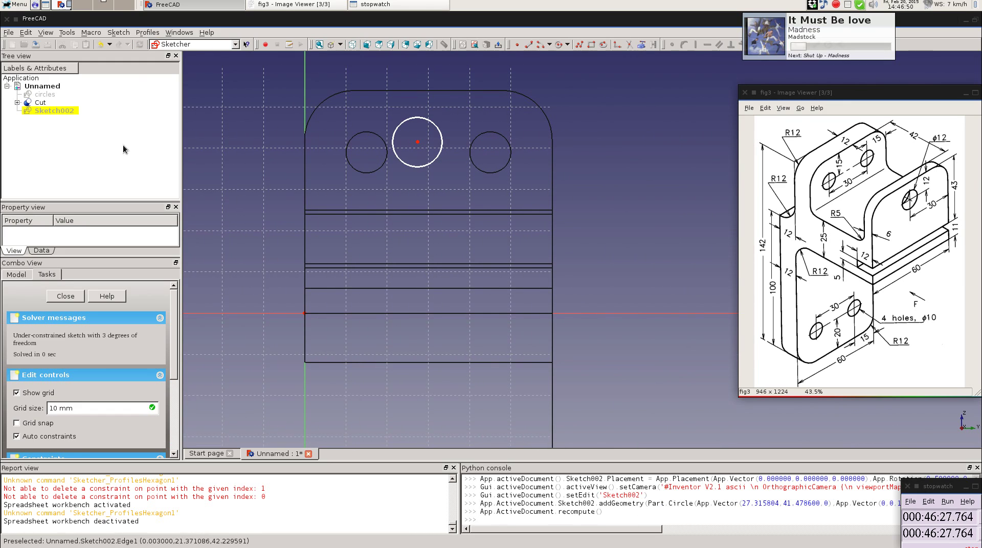
left_click(844, 29)
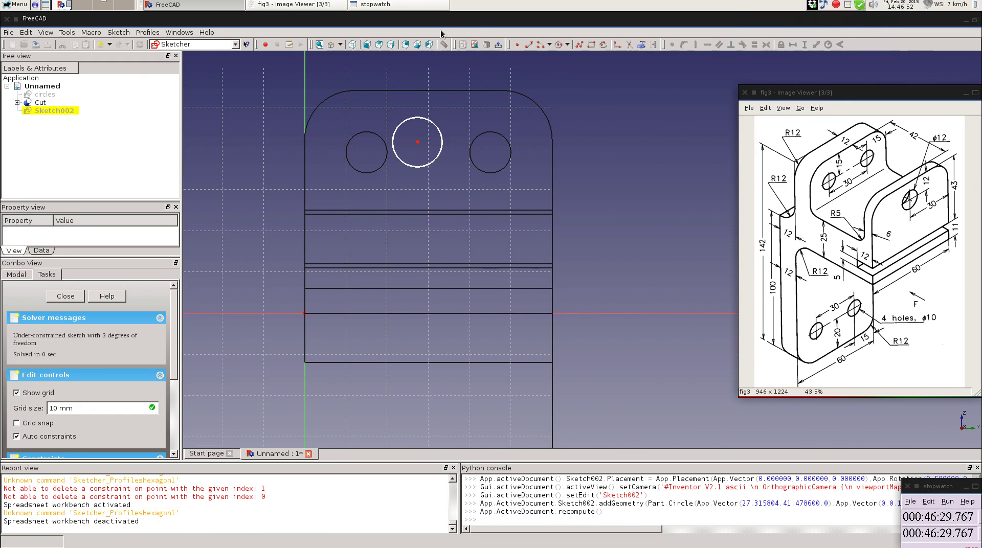
left_click(435, 130)
left_click(828, 45)
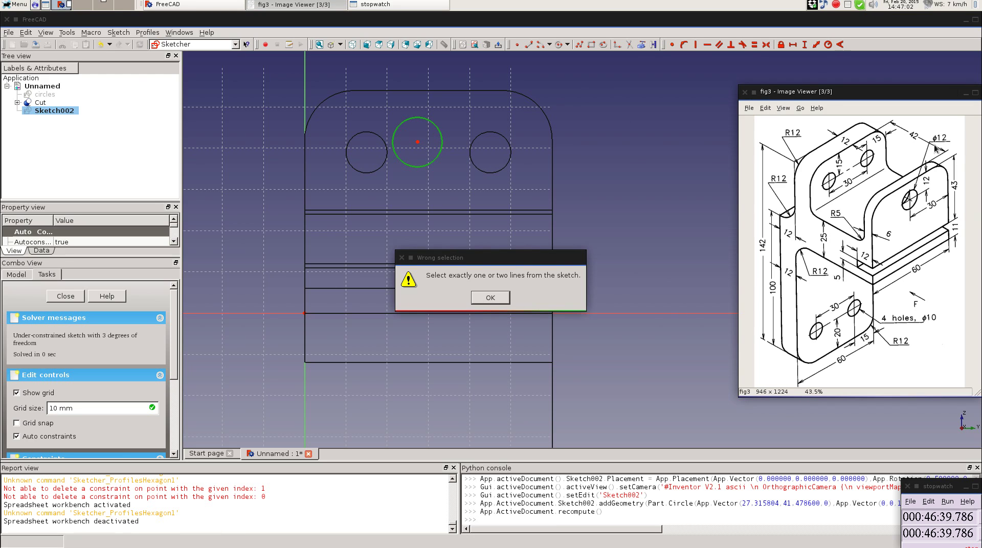
left_click(482, 298)
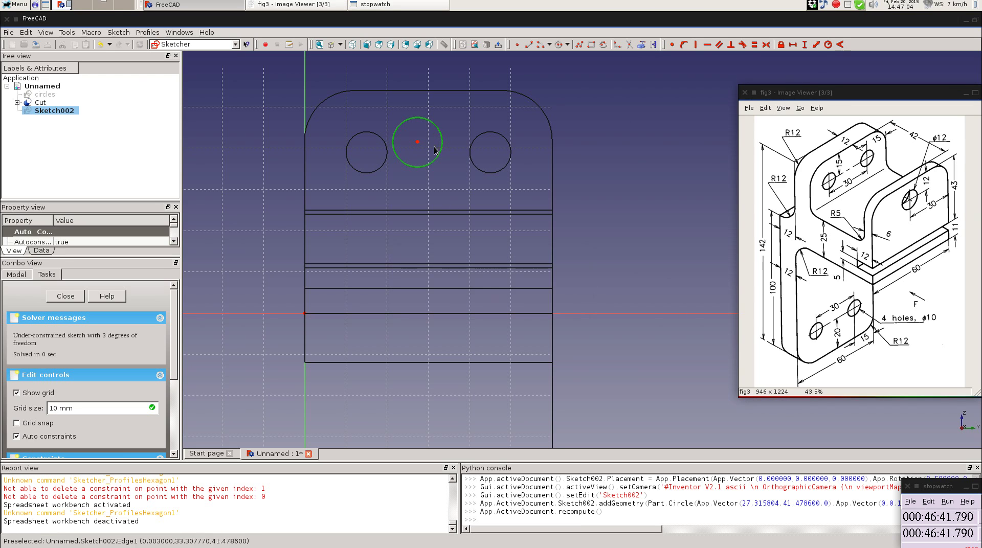
left_click(827, 45)
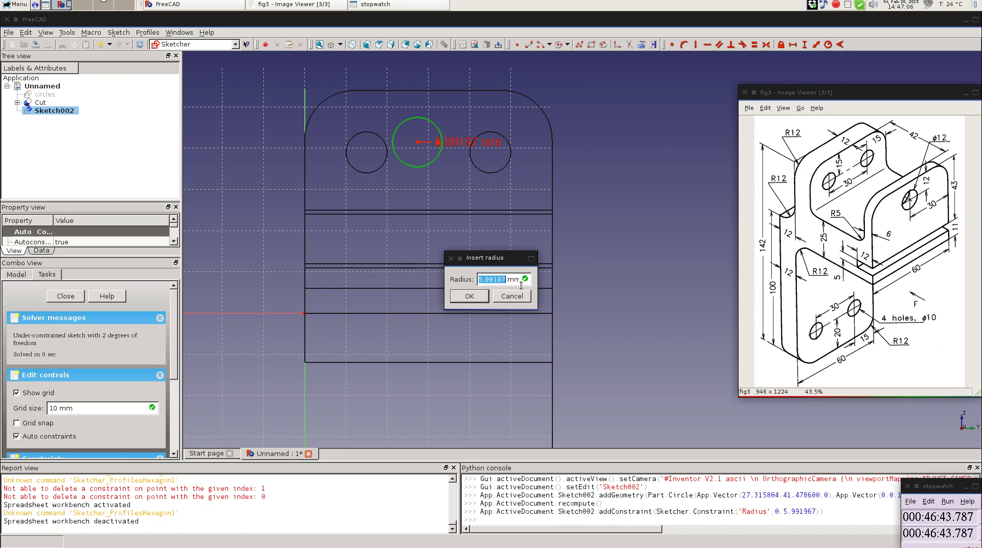
type("6")
left_click(472, 295)
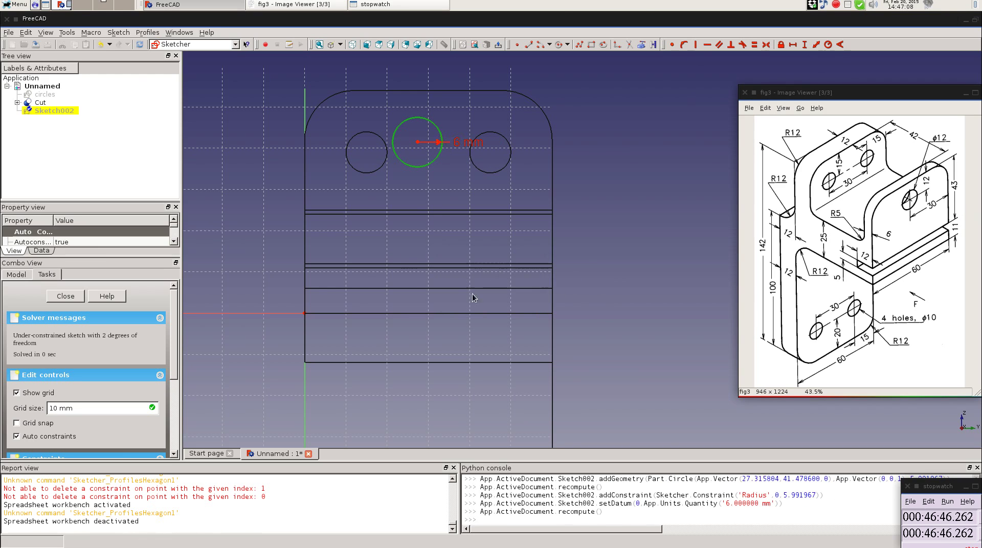
Constrain the horizontal distance from the vertical axis to the circle's centre to 30 mm.
left_click(418, 143)
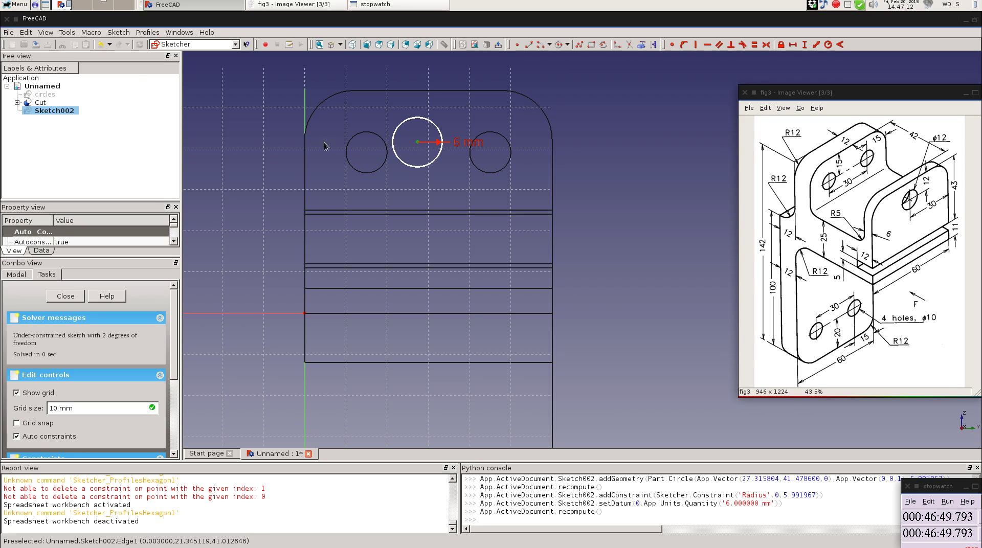
left_click(306, 126)
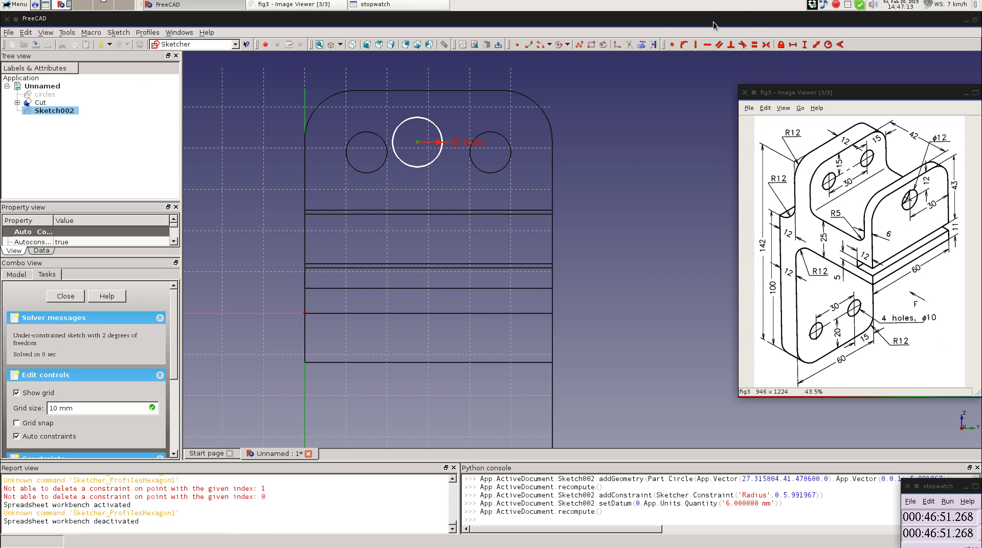
left_click(793, 44)
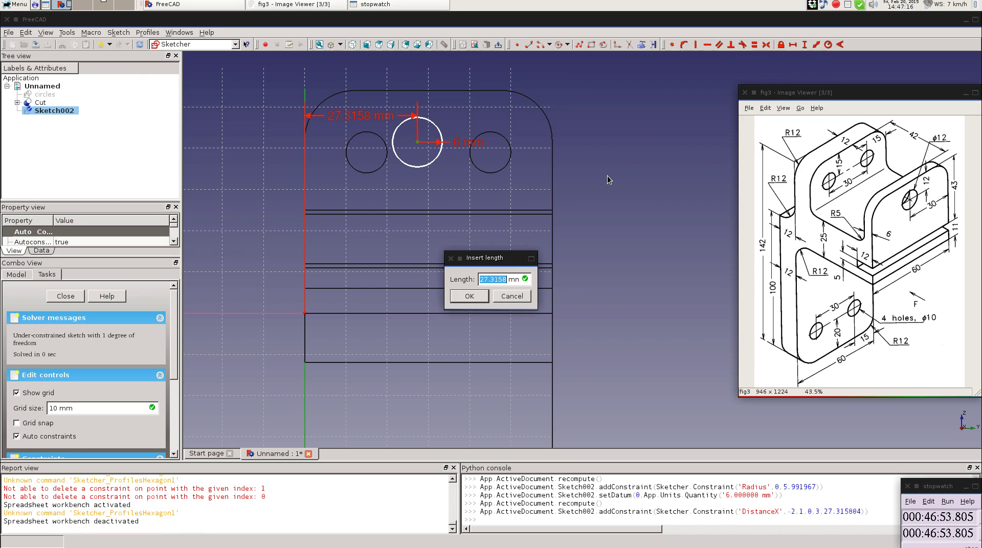
type("30")
key("Return")
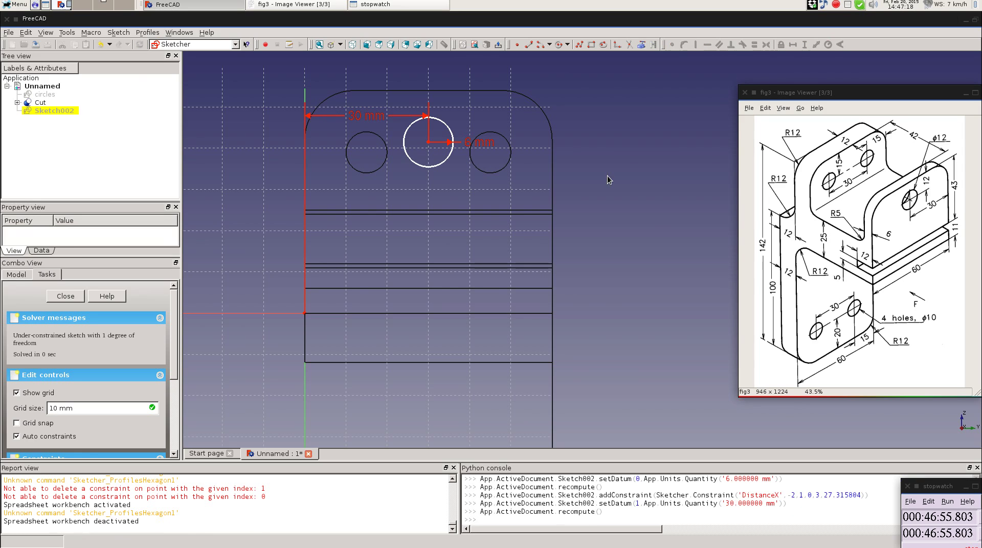
Constrain the vertical distance from the horizontal axis to the circle's centre to 27 mm.
left_click(429, 141)
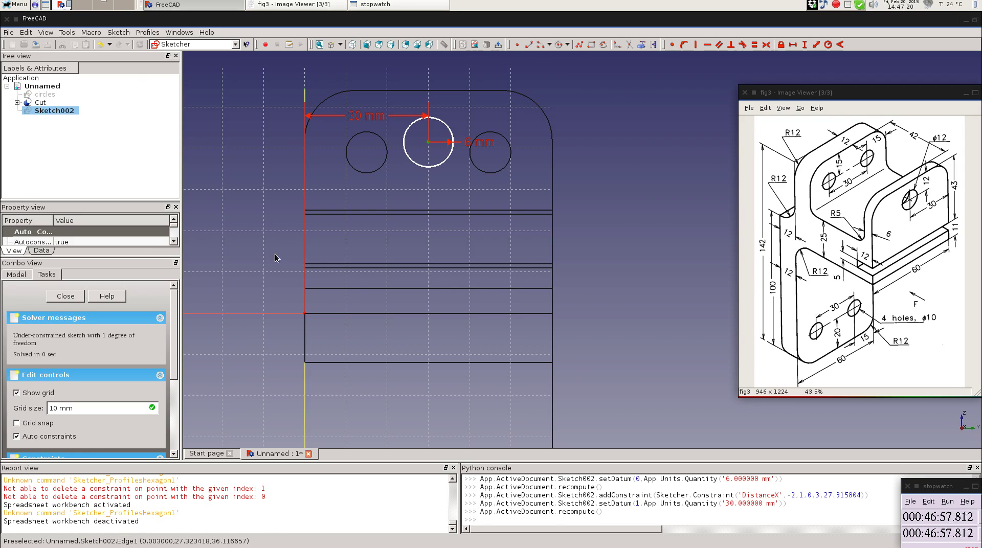
left_click(275, 313)
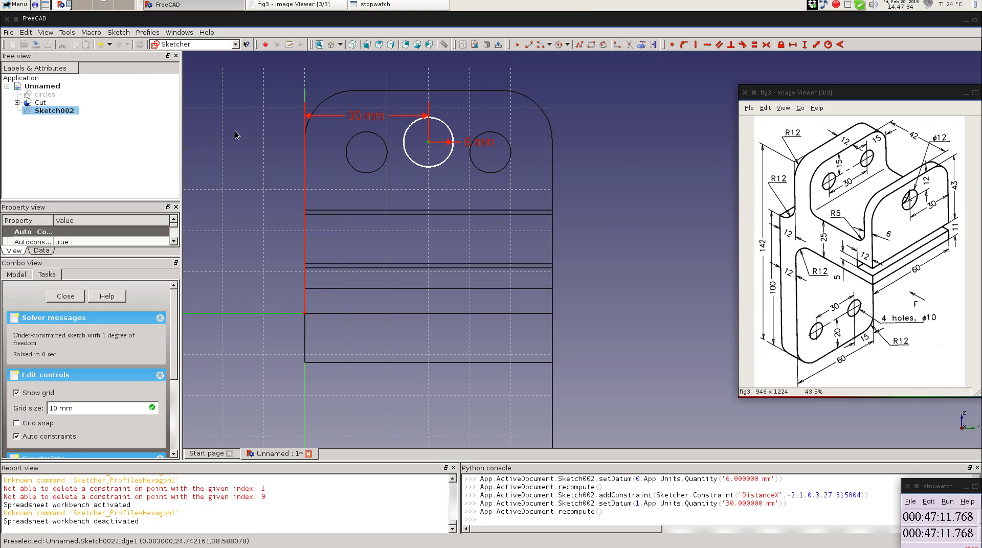
left_click(804, 44)
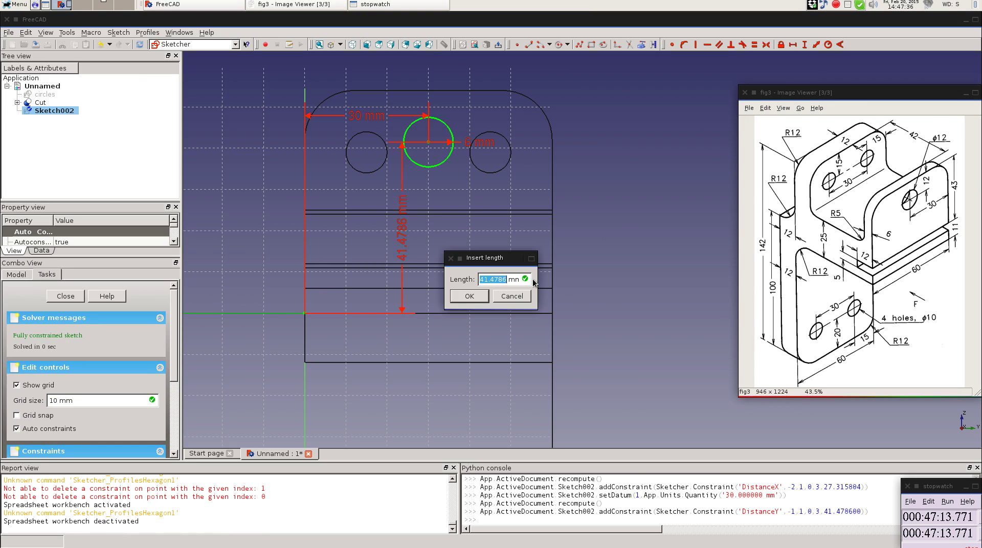
type("27")
left_click(469, 297)
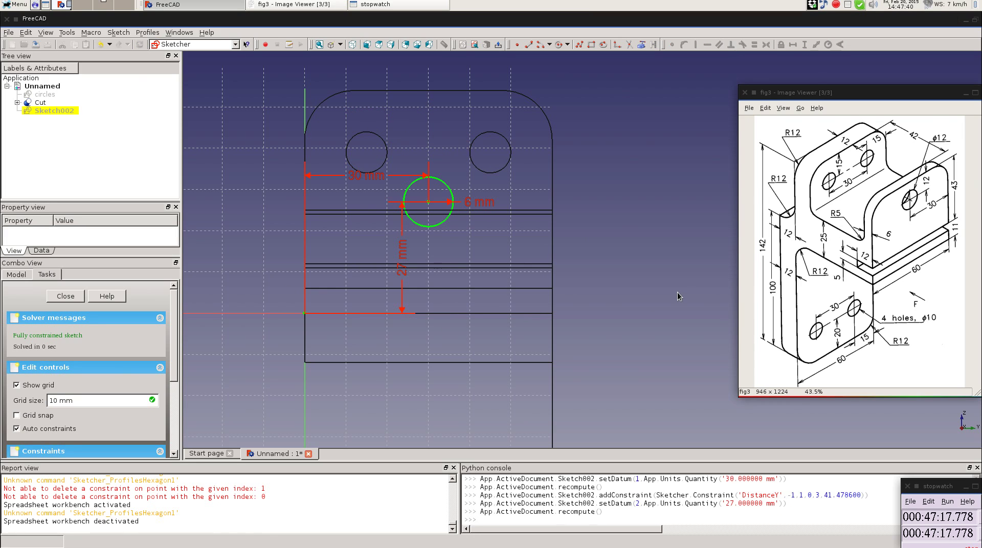
Change the vertical distance of the circle's centre to 37 mm.
double_click(401, 258)
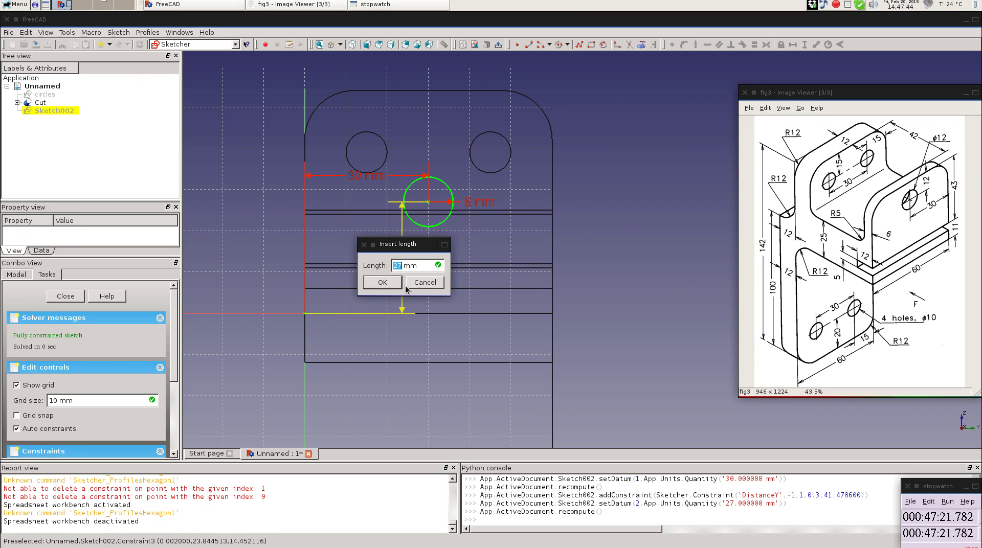
type("37")
left_click(395, 282)
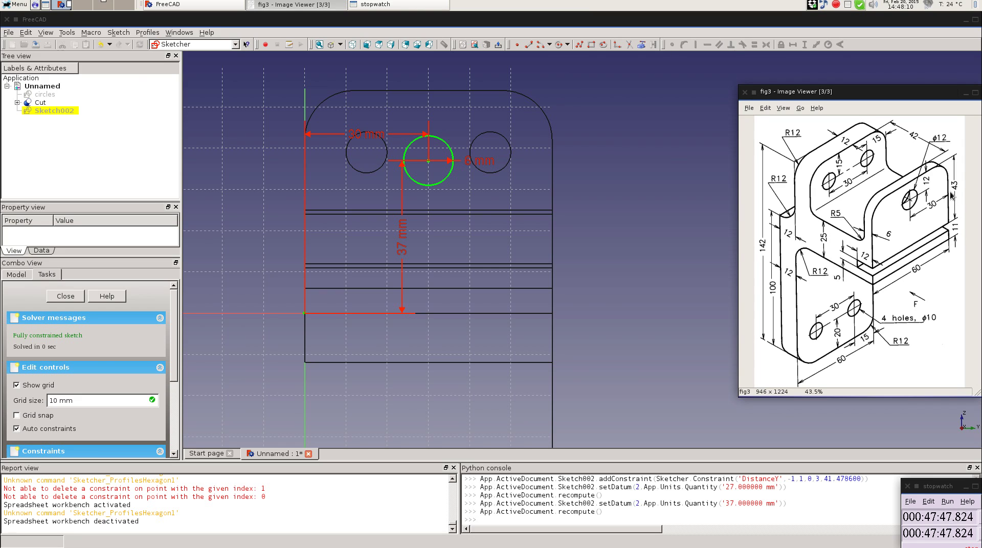
Set the circle centre's vertical distance from the horizontal axis to 42 mm.
double_click(401, 239)
type("42")
left_click(382, 270)
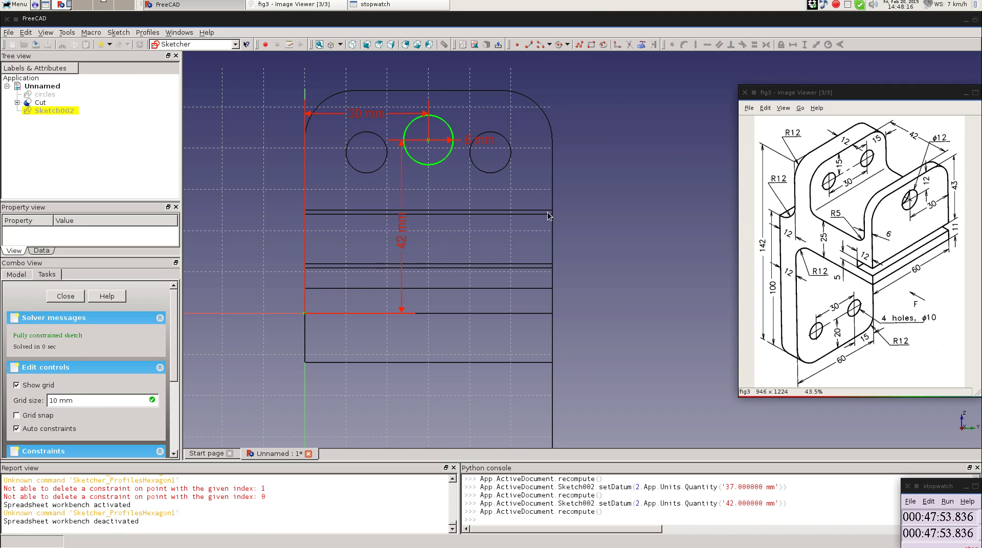
Close the circle sketch and show the wireframe bracket in the axonometric view.
scroll(634, 221, "down", 2)
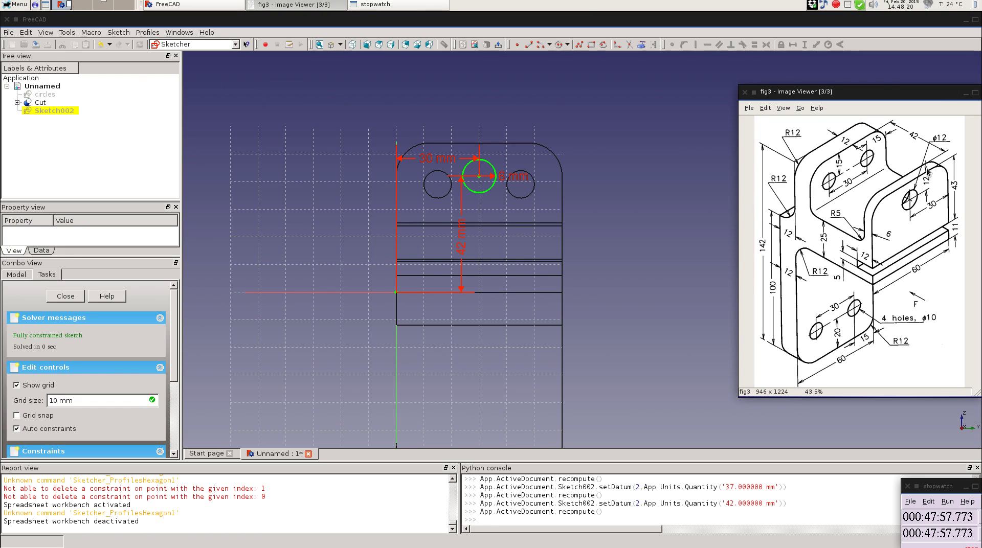
scroll(617, 188, "up", 3)
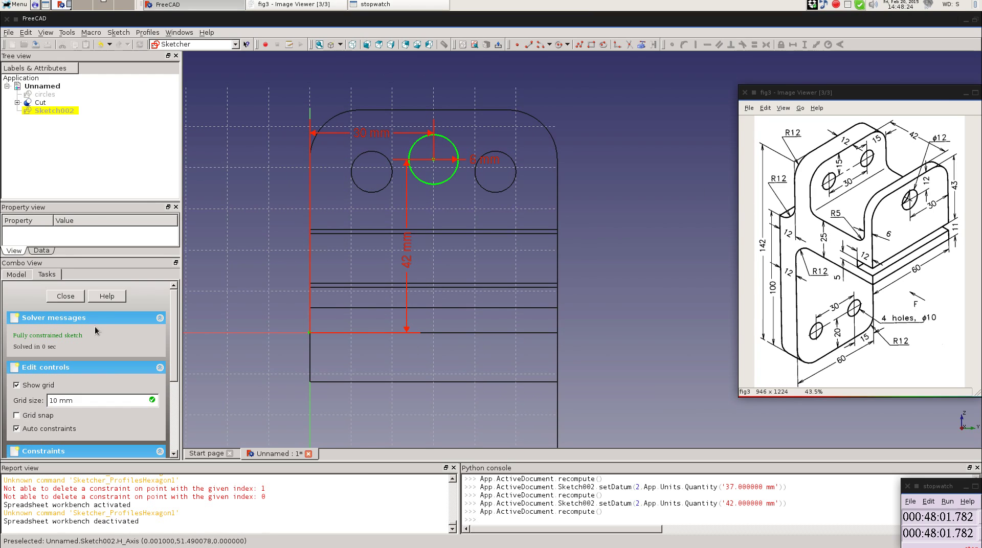
left_click(66, 297)
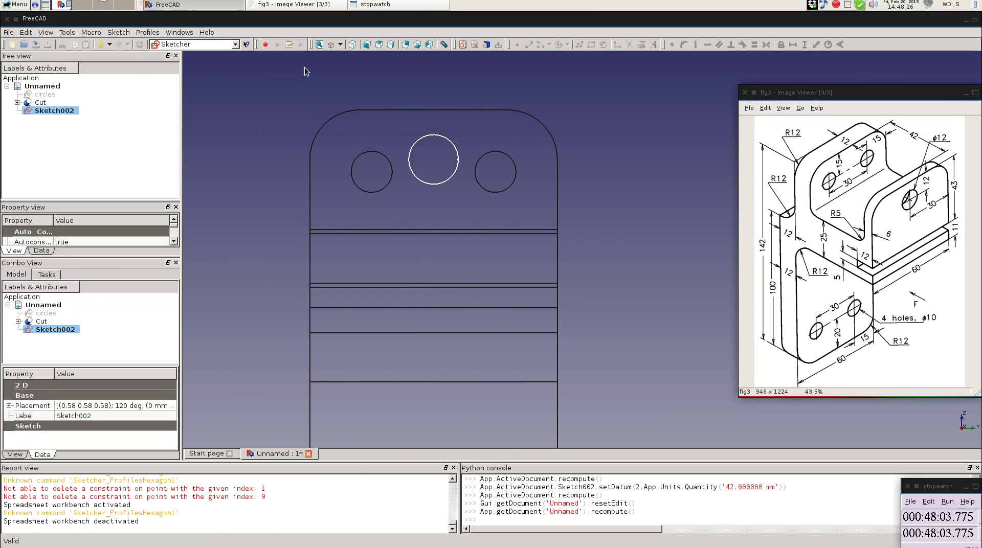
left_click(353, 44)
scroll(453, 207, "down", 4)
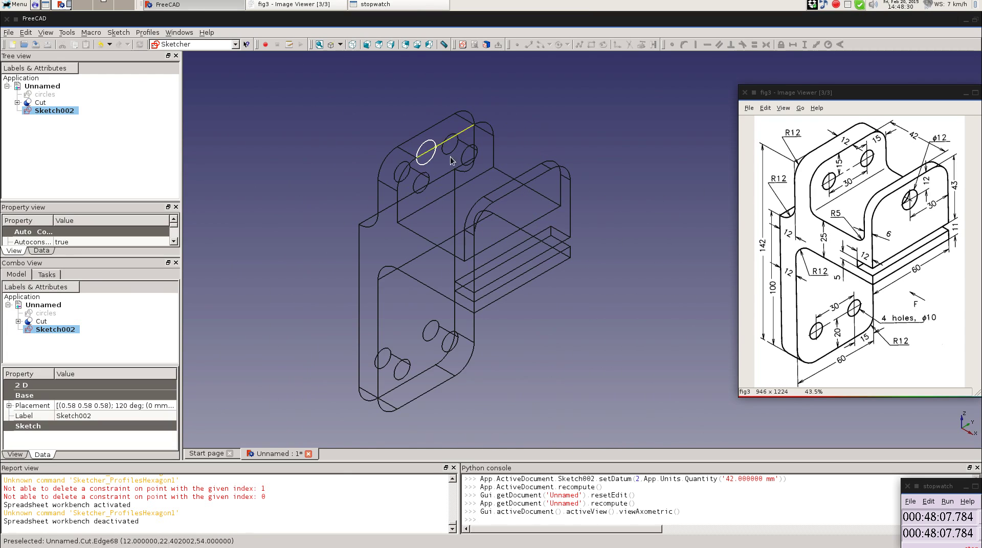
Switch the bracket's display from wireframe to the Shaded draw style.
middle_click_drag(614, 164, 549, 178)
scroll(560, 181, "up", 1)
scroll(563, 183, "down", 1)
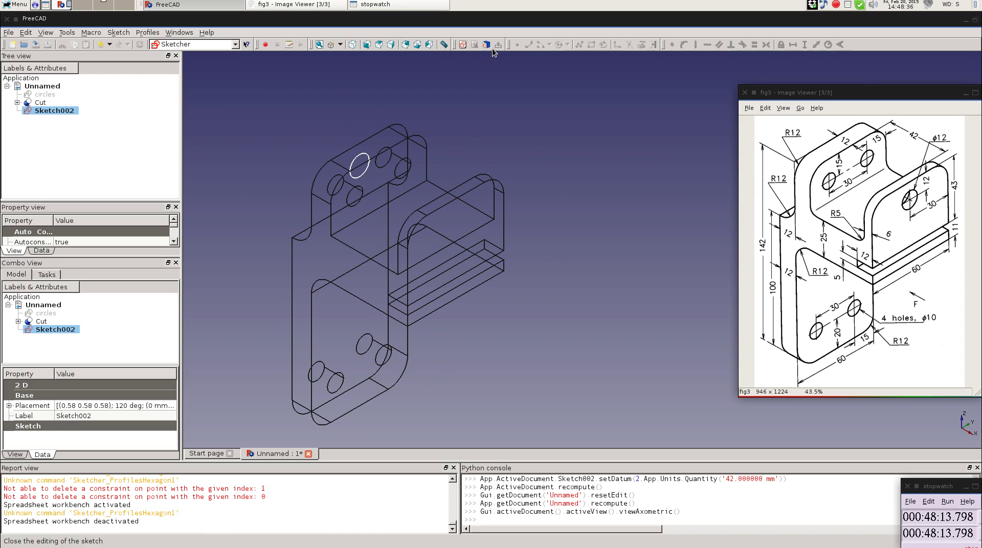
left_click(338, 44)
left_click(342, 88)
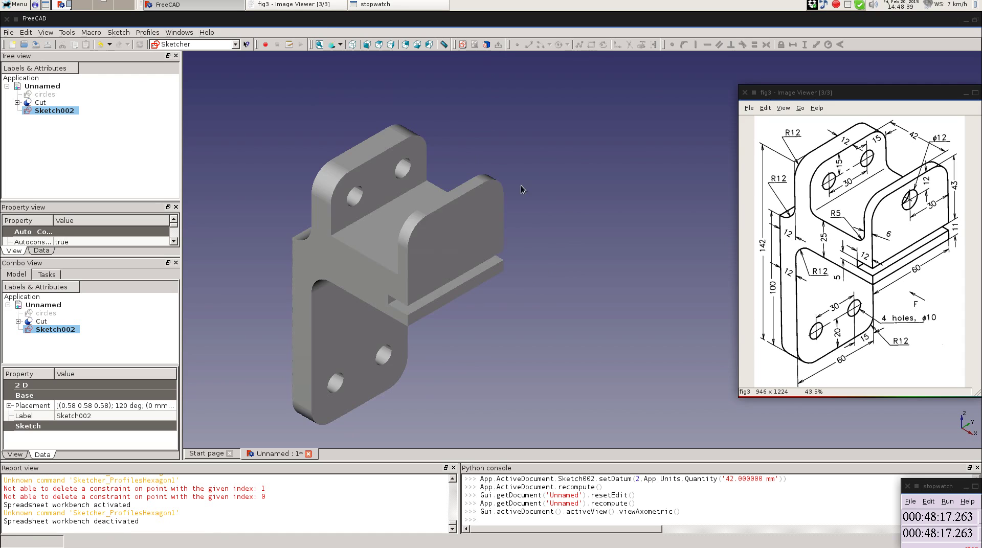
Map Sketch002 with the 12 mm circle onto the outer face of the bracket's front flange.
left_click(451, 227)
left_click(486, 45)
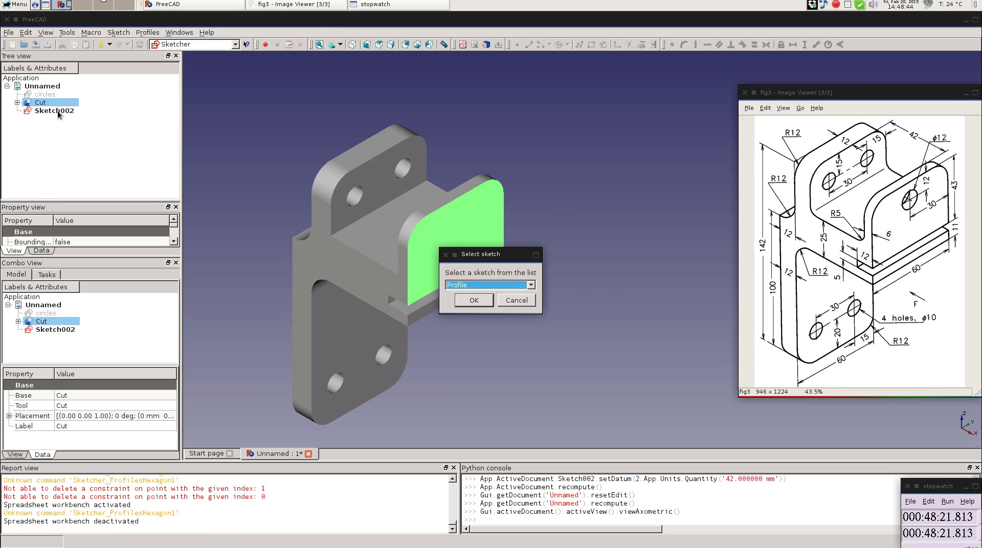
left_click(532, 284)
left_click(486, 315)
left_click(459, 300)
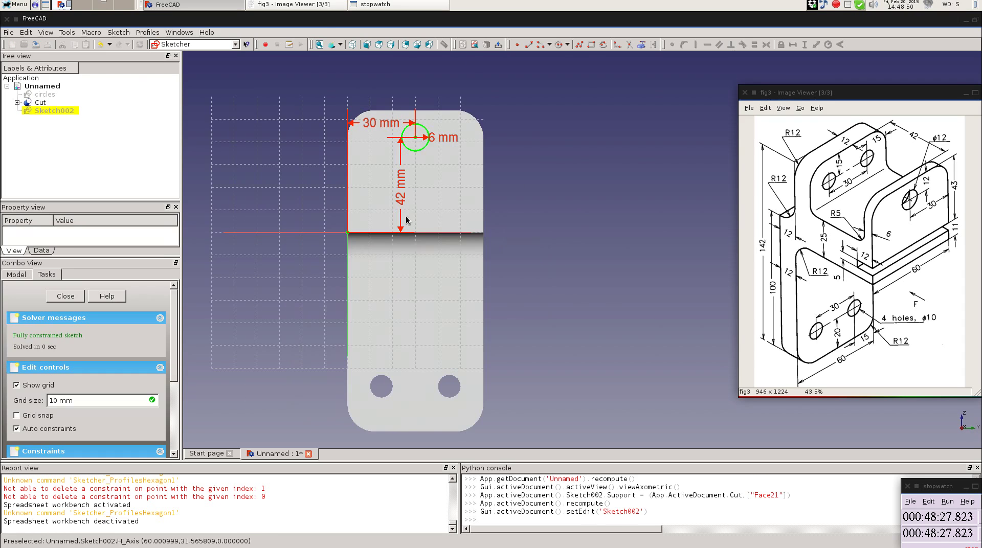
left_click(371, 44)
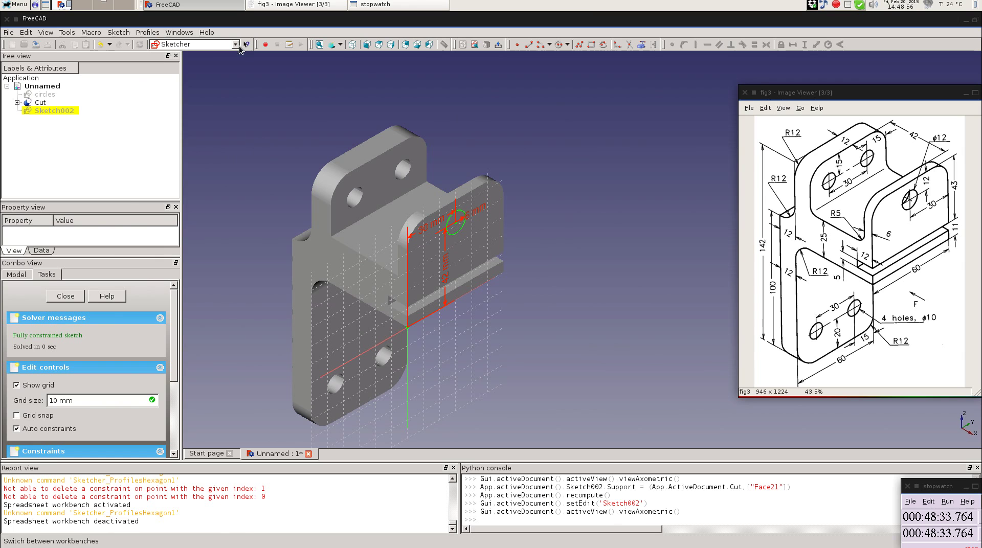
Switch to the Part workbench and close the circle sketch.
left_click(217, 45)
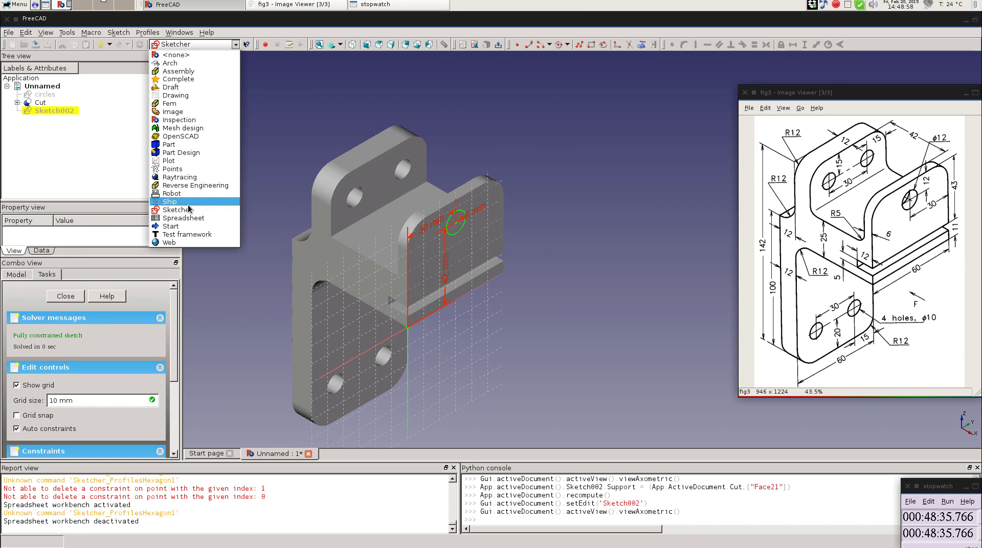
left_click(178, 146)
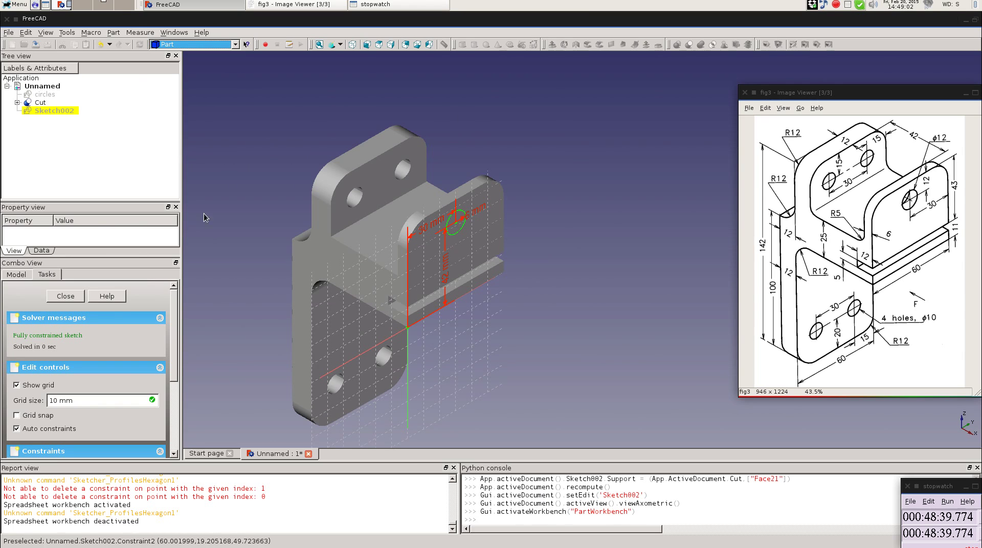
left_click(49, 125)
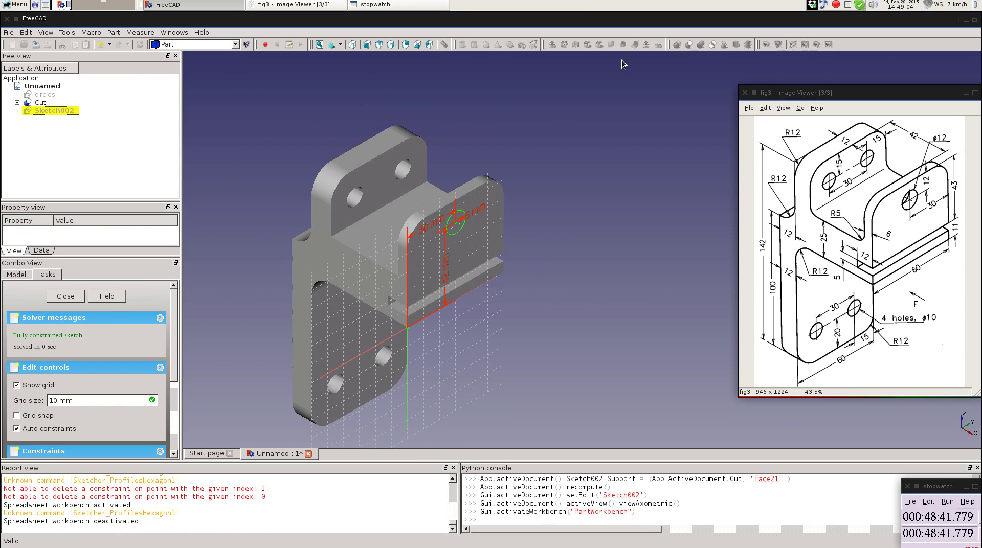
left_click(57, 112)
left_click(66, 296)
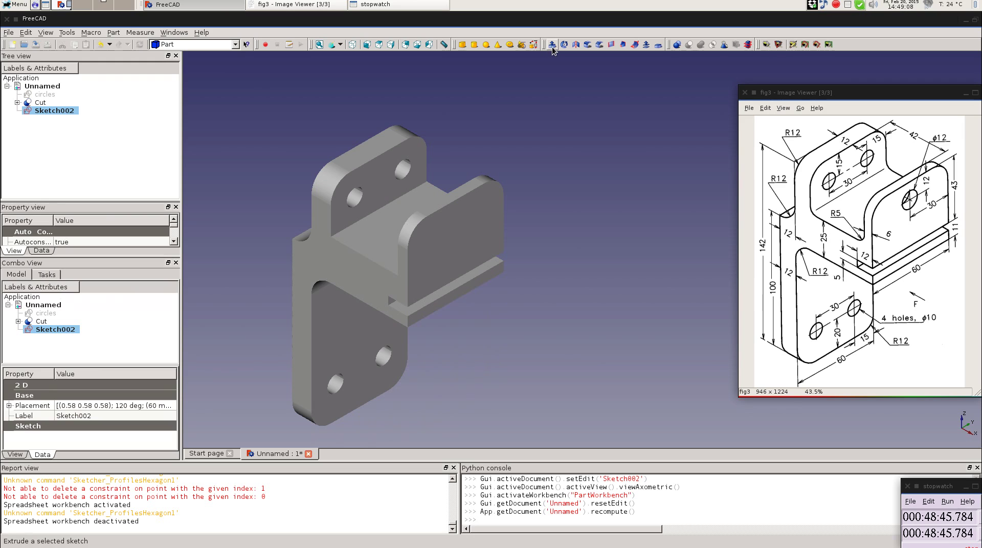
Extrude Sketch002 as a solid with direction X -1, Y 0, Z 0 and a length of 7 mm.
left_click(552, 46)
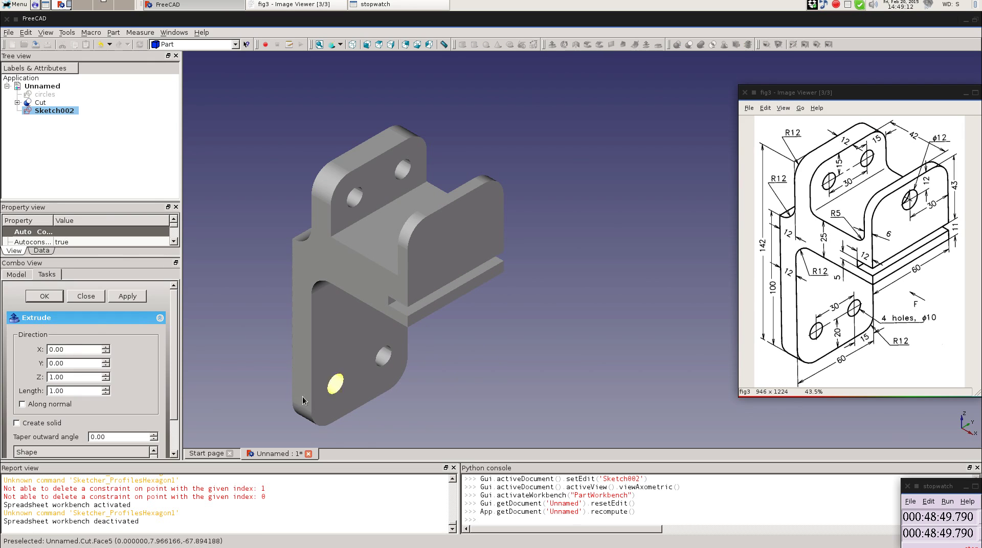
left_click(105, 351)
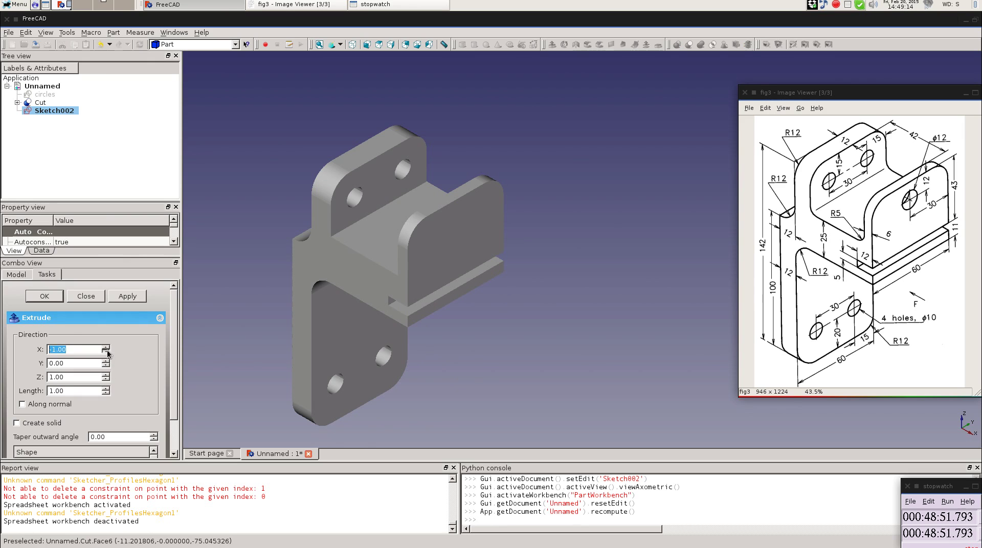
left_click(105, 380)
key("Tab")
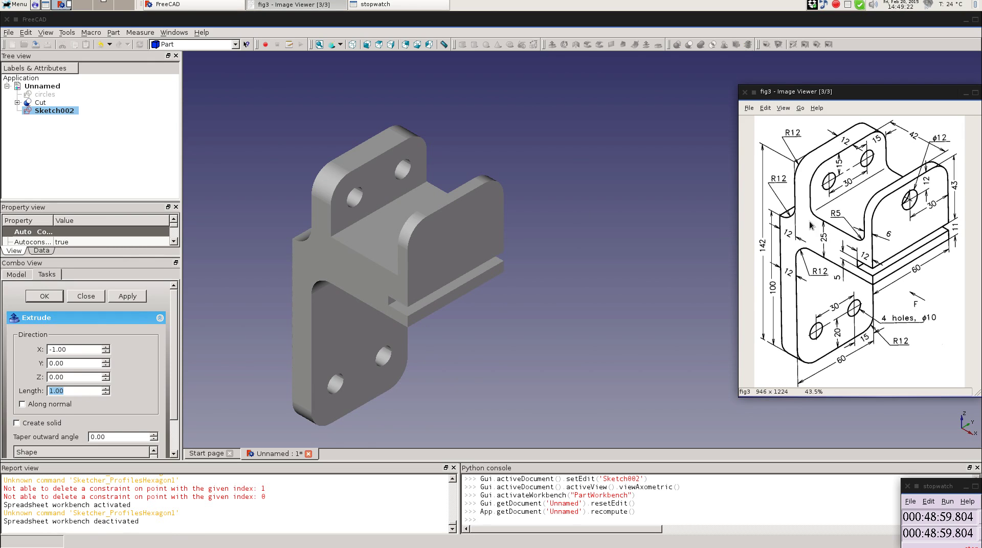
type("7")
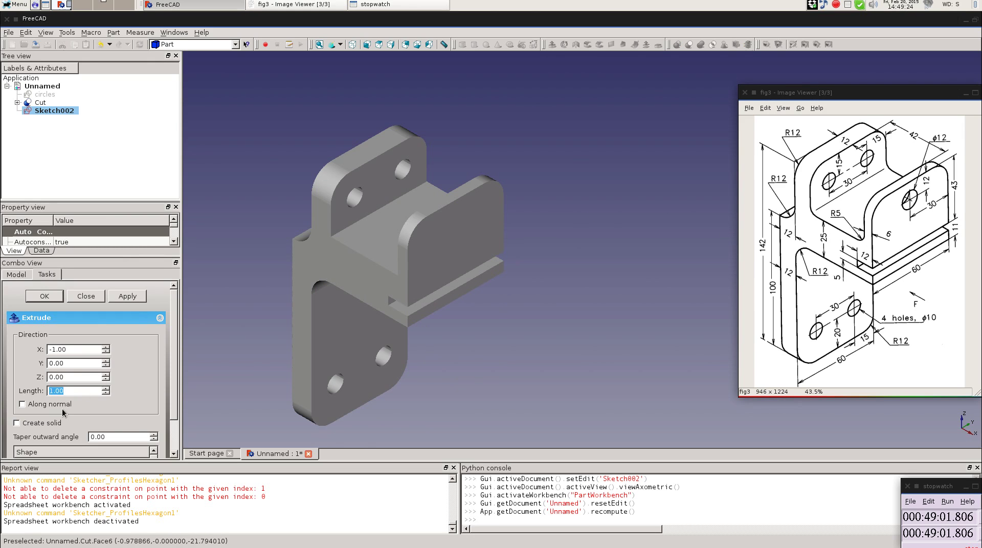
left_click(17, 423)
left_click(44, 296)
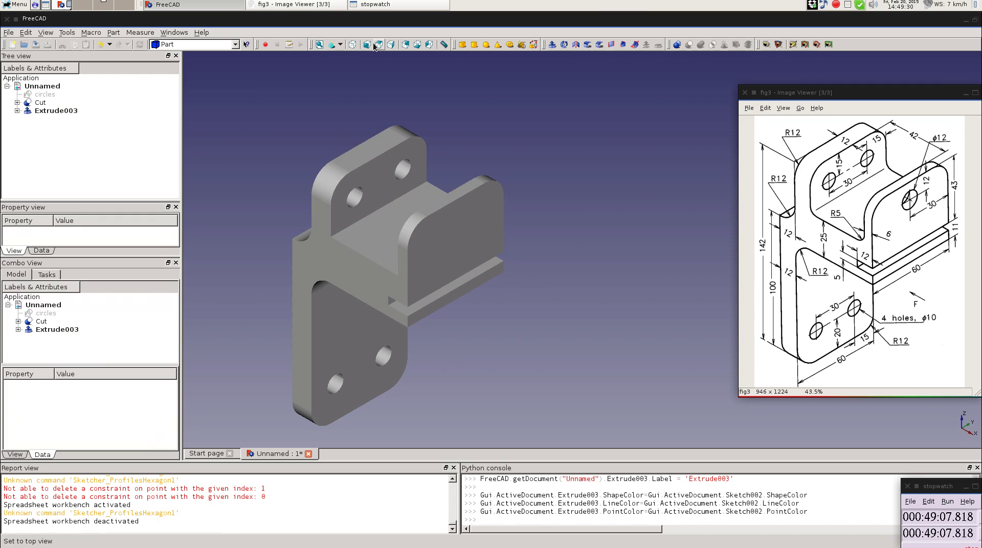
Display the model in wireframe in the axonometric view to check the extruded cylinder in the front flange.
left_click(357, 46)
double_click(356, 46)
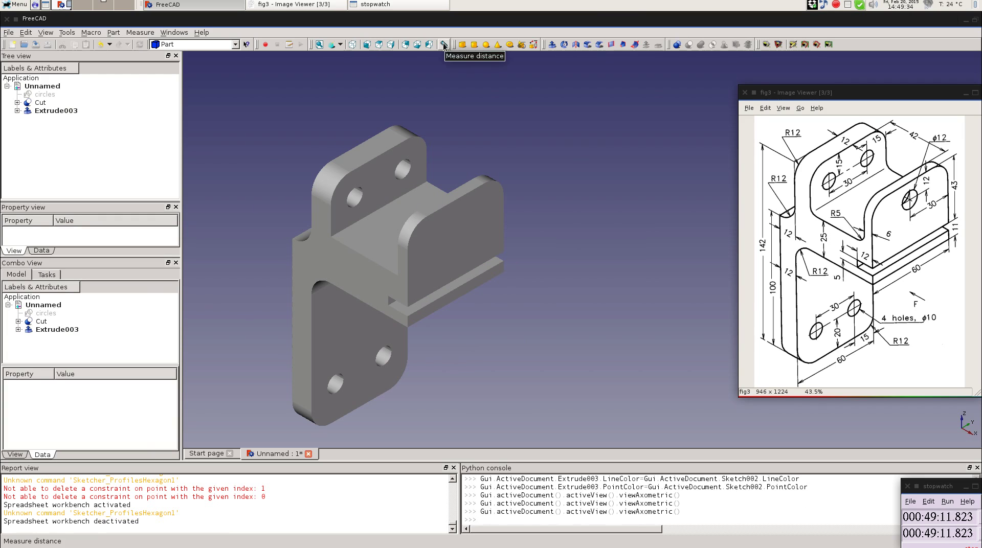
left_click(340, 45)
left_click(358, 92)
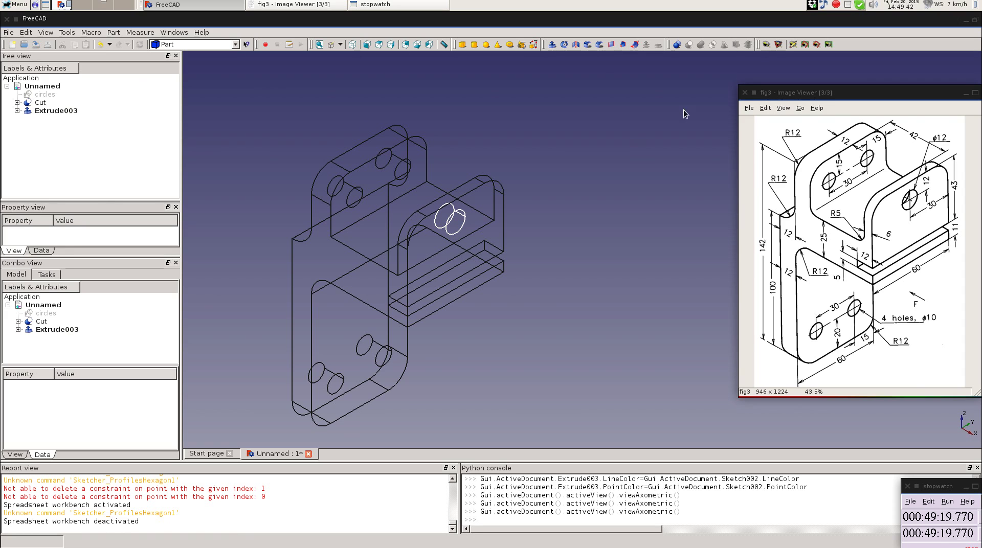
Cut the extruded cylinder Extrude003 from the bracket body to make the front flange hole.
left_click(46, 111)
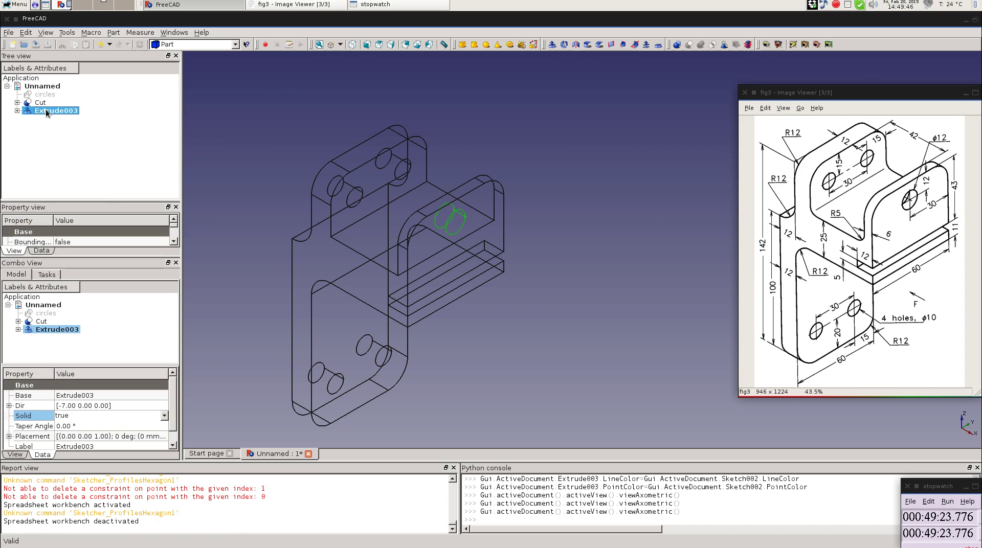
left_click(45, 103)
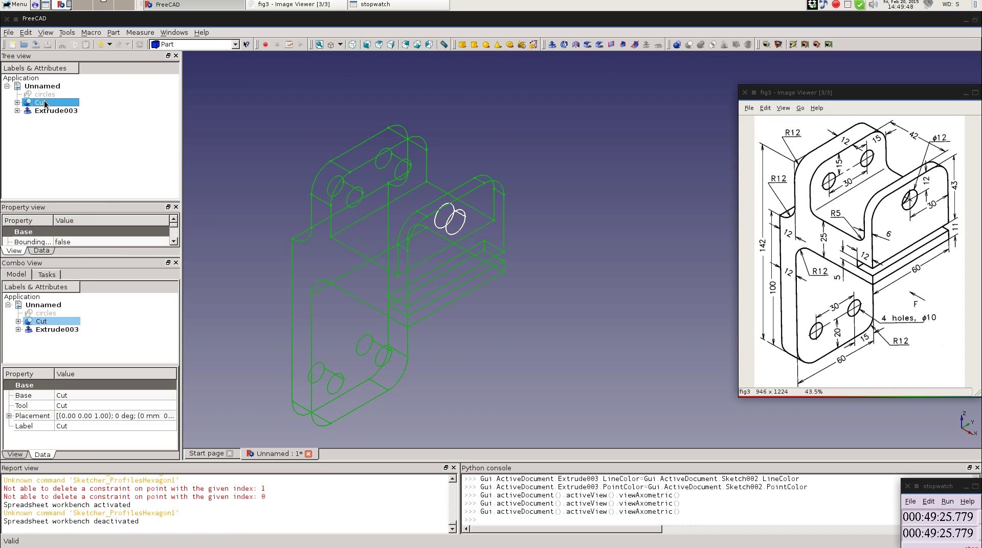
left_click(40, 111, "ctrl")
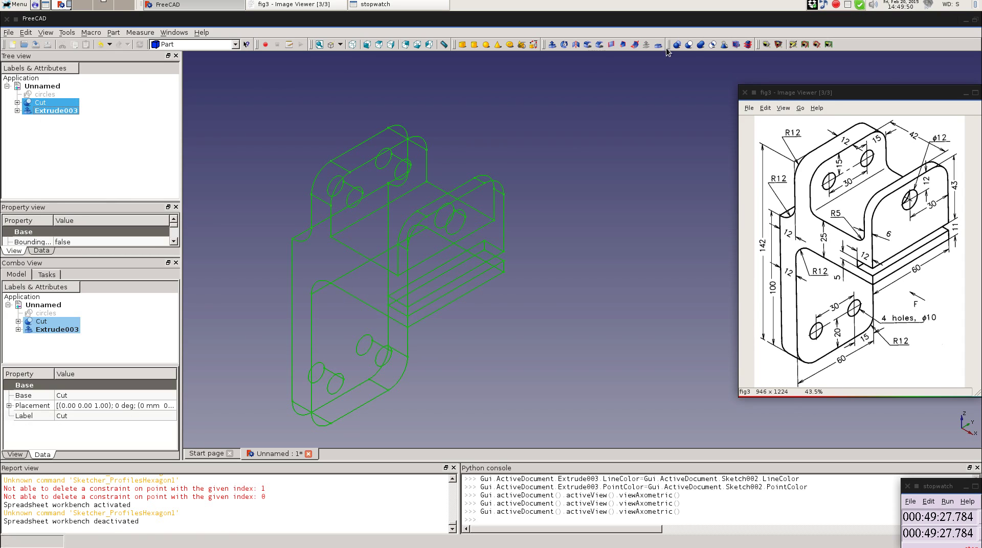
left_click(688, 45)
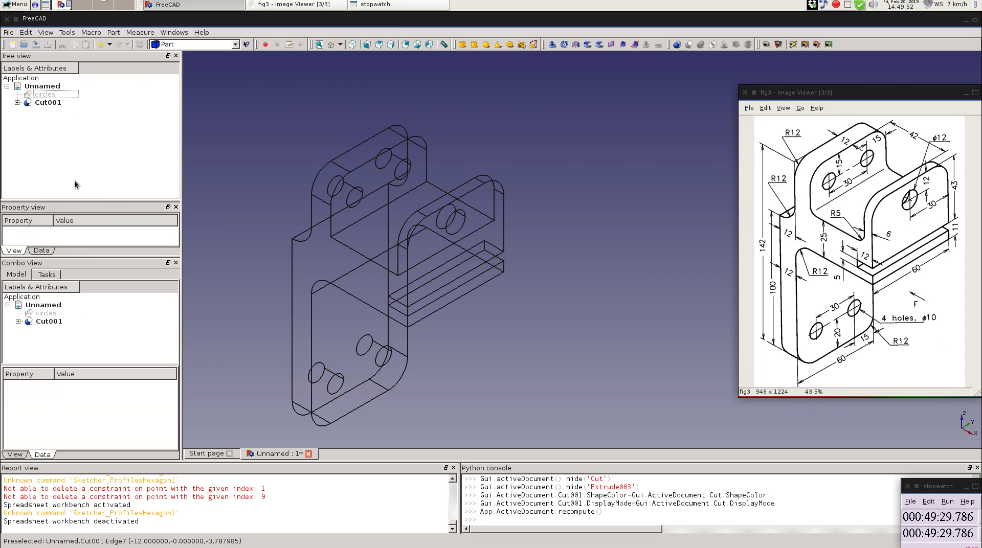
Expand Cut001 in the model tree and display the bracket in the Shaded draw style.
left_click(17, 103)
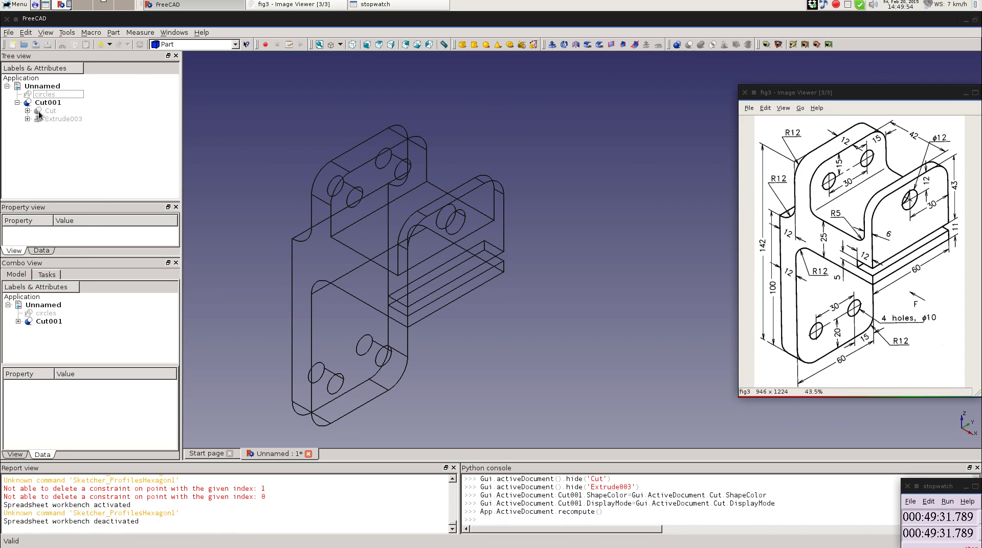
left_click(38, 96)
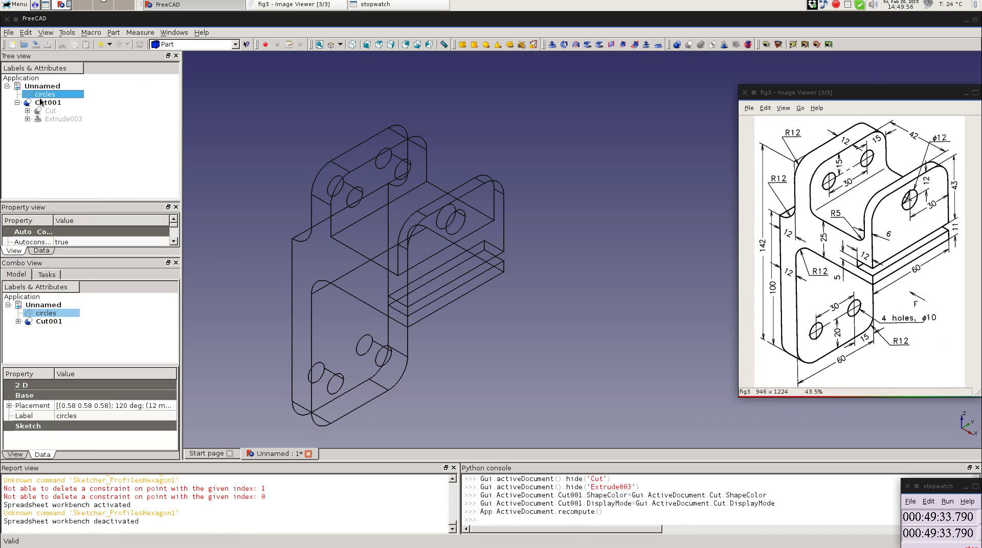
left_click(41, 103)
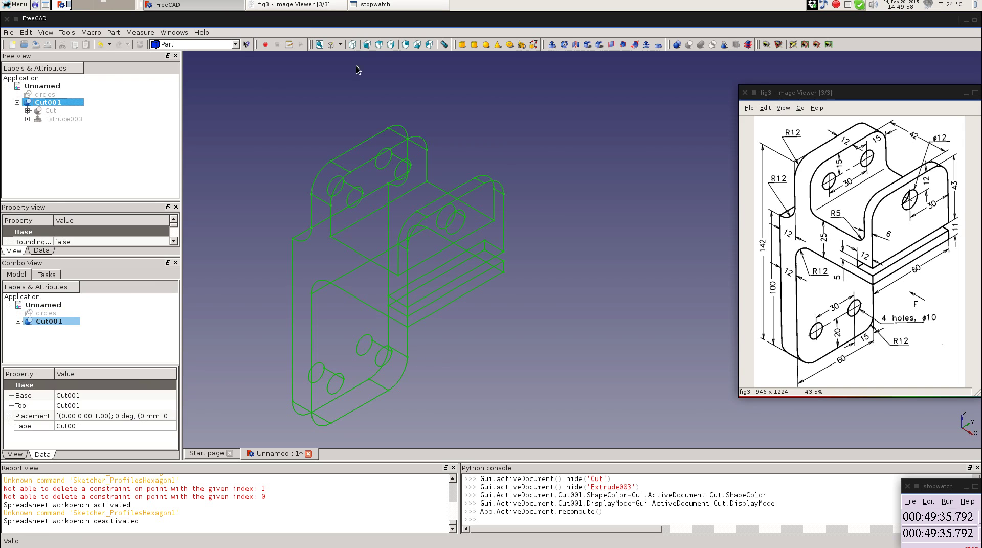
left_click(340, 45)
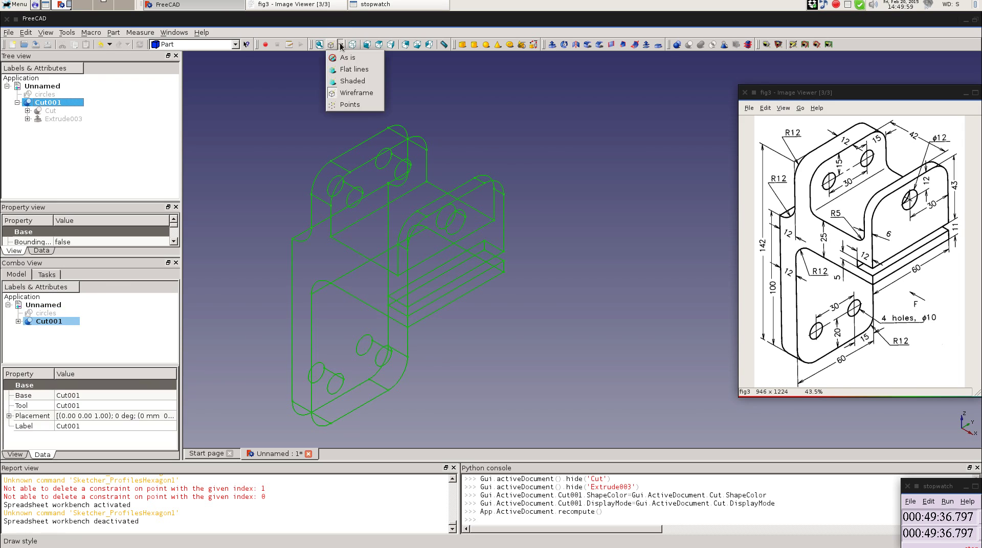
left_click(352, 81)
middle_click_drag(582, 229, 568, 151)
middle_click_drag(584, 208, 566, 255)
Set the navigation style to Inventor navigation and orbit the bracket to examine its flanges and holes.
right_click(528, 279)
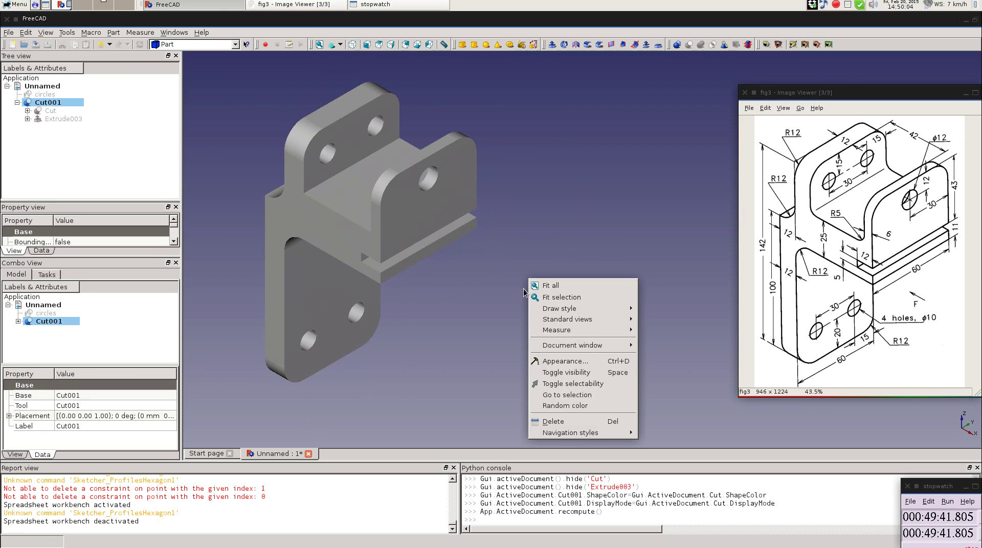
mouse_move(586, 347)
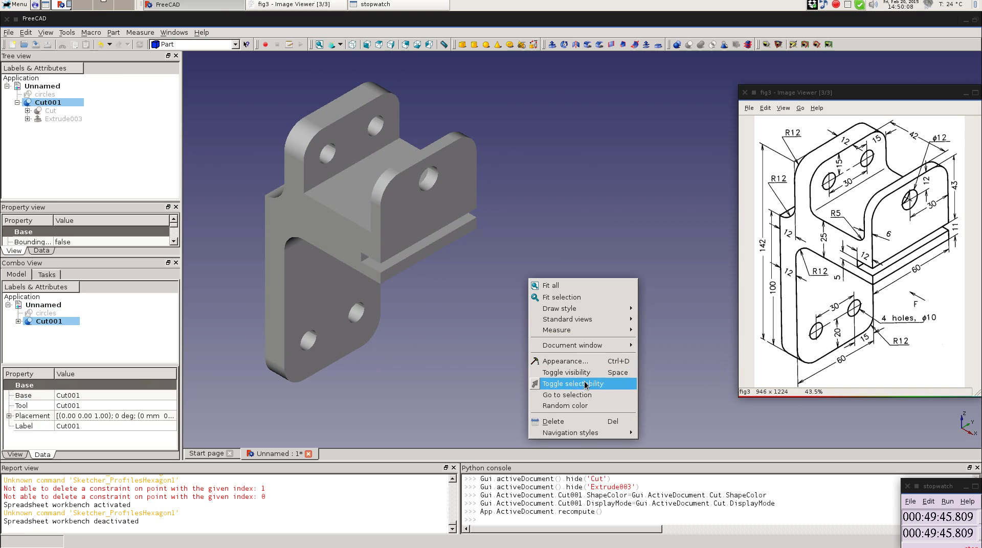
mouse_move(579, 435)
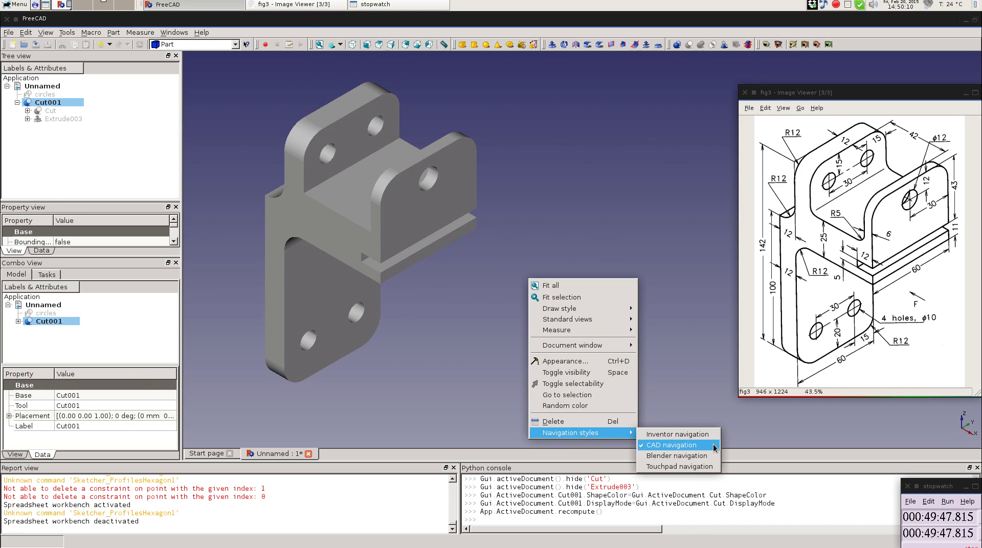
left_click(680, 437)
left_click_drag(437, 259, 492, 240)
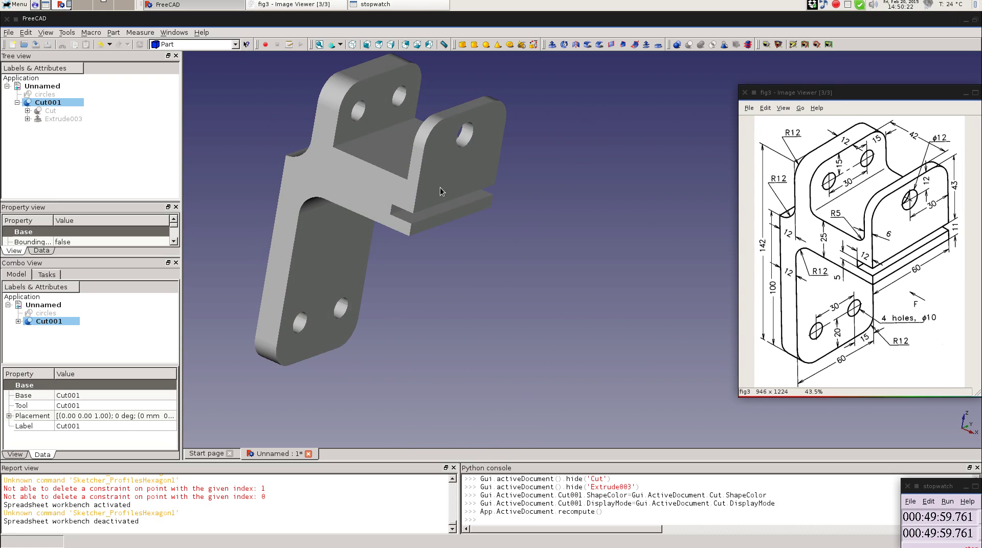
middle_click_drag(609, 218, 650, 305)
scroll(513, 321, "up", 2)
middle_click_drag(513, 374, 618, 353)
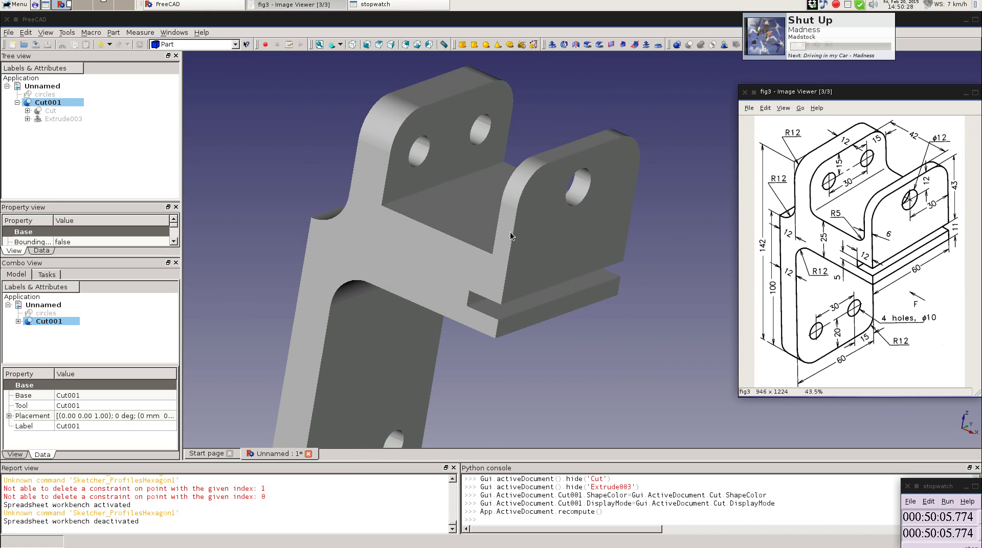
middle_click_drag(649, 152, 600, 161)
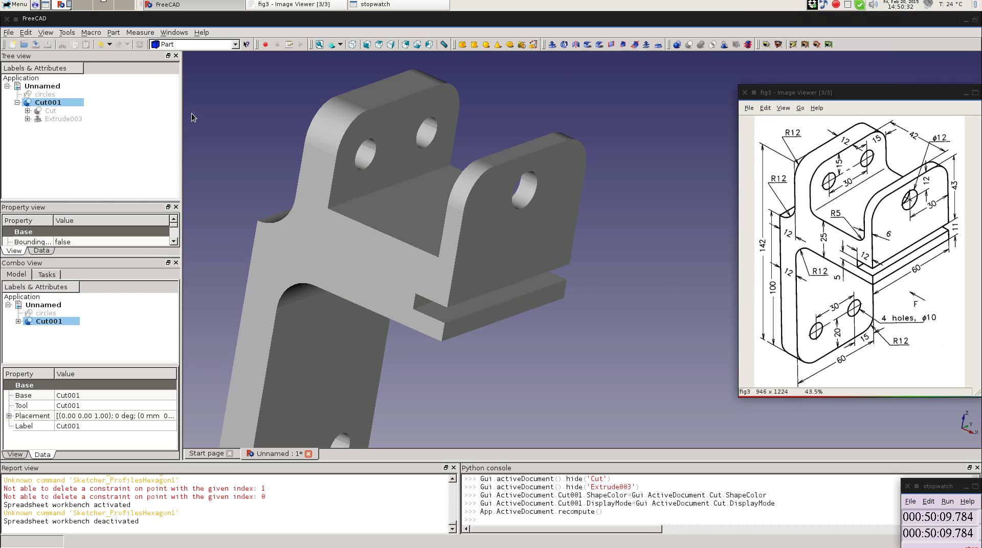
Change the bracket's draw style to Wireframe.
left_click(235, 44)
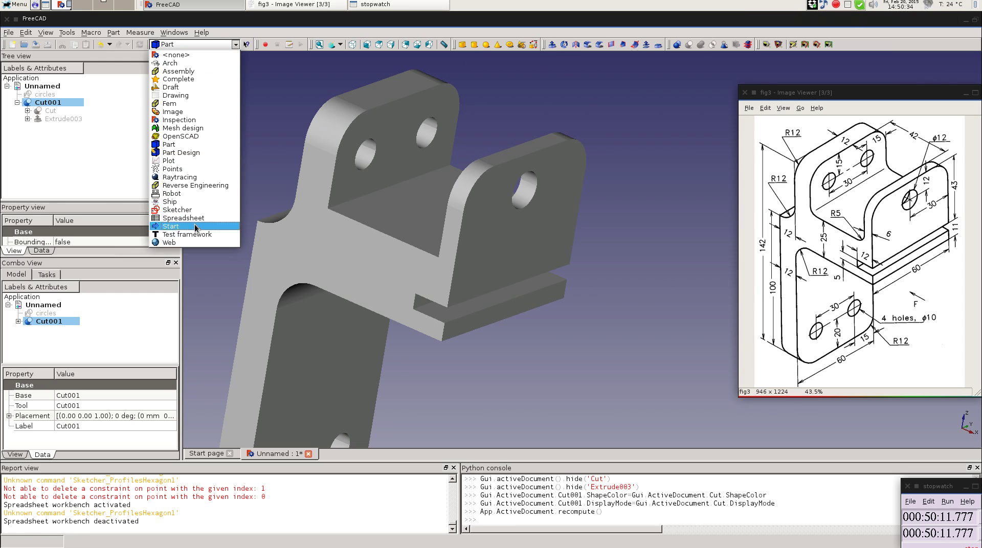
left_click(292, 95)
left_click(340, 44)
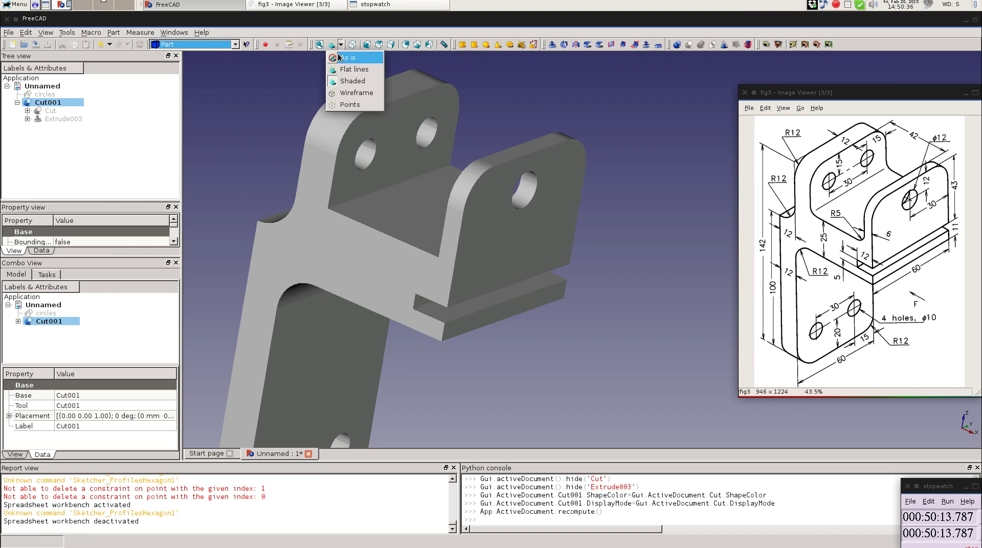
left_click(347, 93)
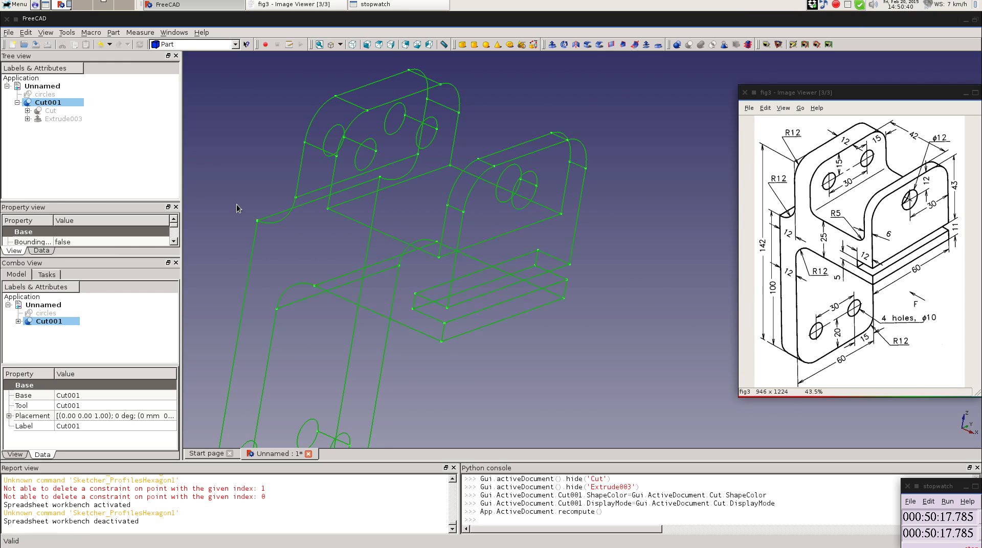
Switch the 3D view's navigation style to CAD navigation.
right_click(642, 172)
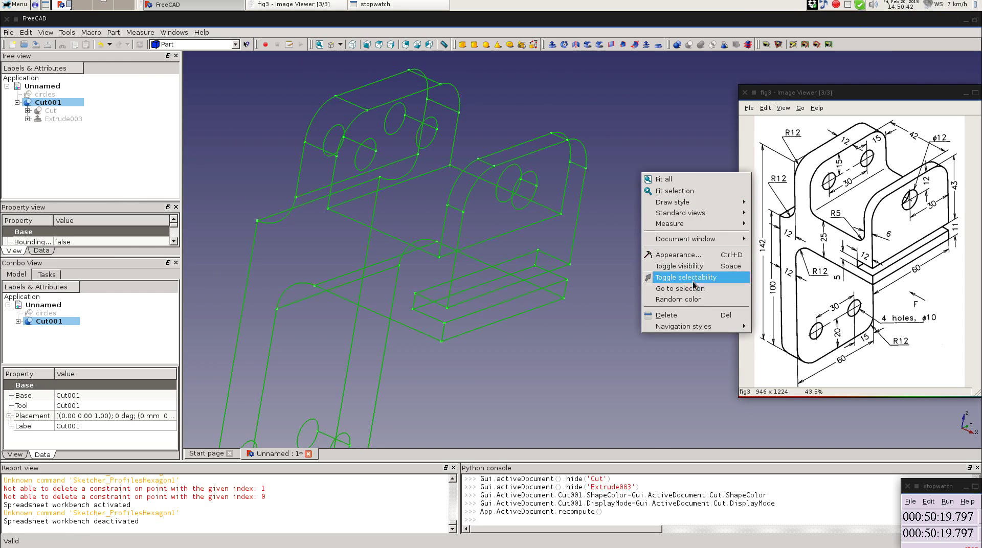
mouse_move(702, 217)
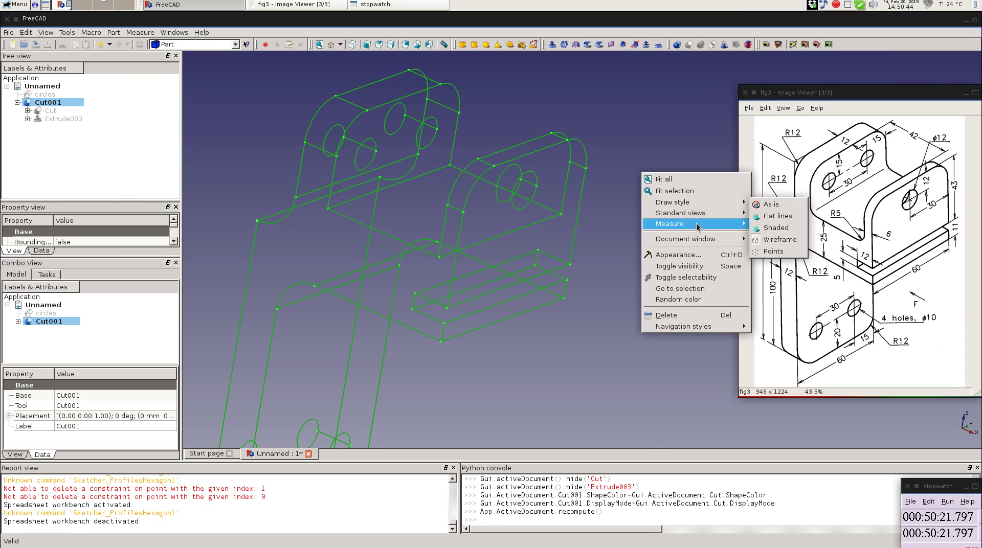
mouse_move(708, 332)
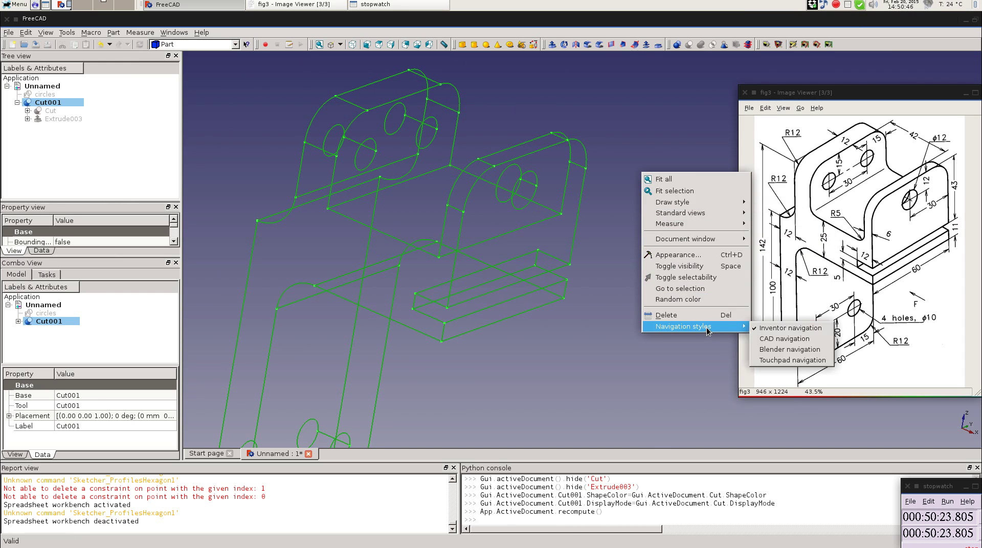
left_click(808, 342)
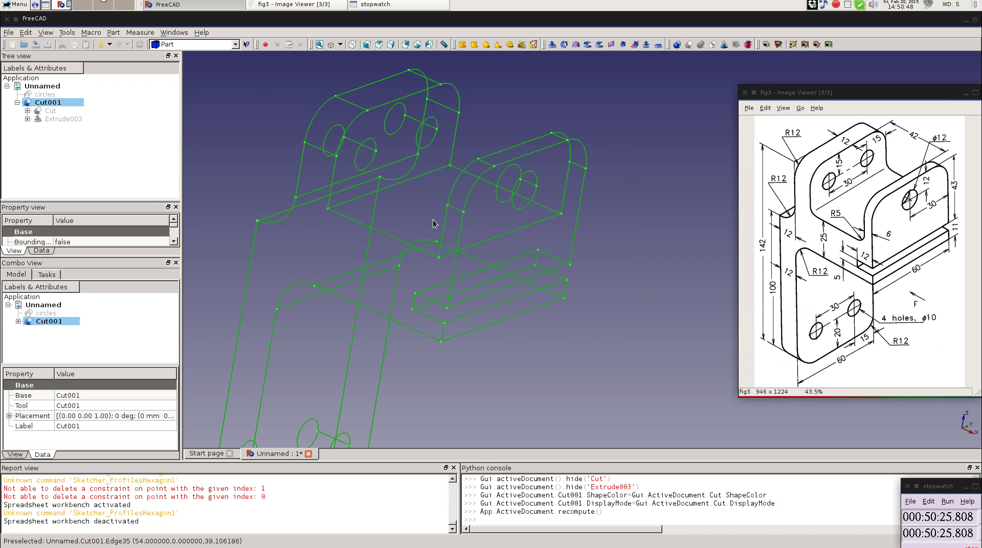
Fillet the two inner edges where the rear and front flanges meet the horizontal web with a 5 mm radius.
left_click(528, 121)
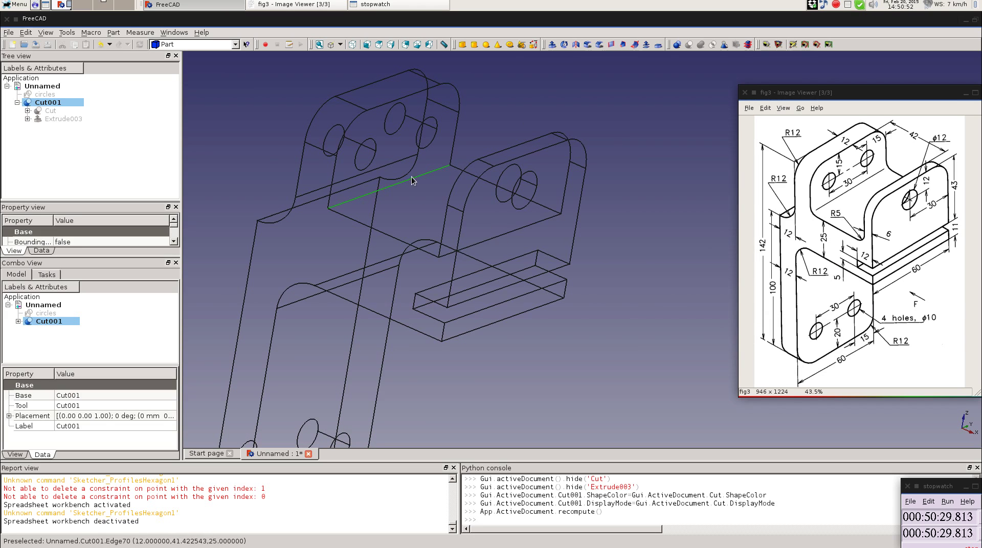
left_click(587, 45)
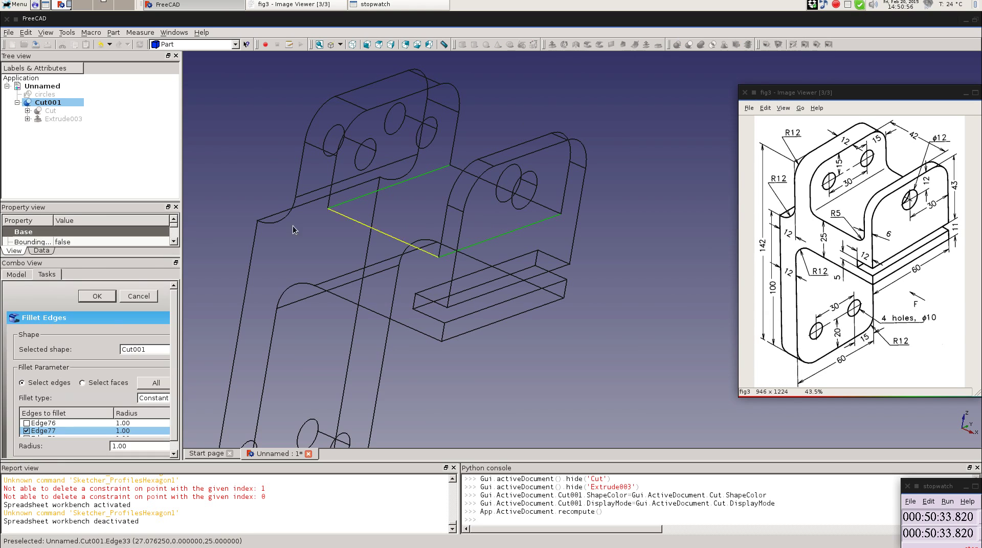
mouse_move(170, 355)
left_mouse_down()
mouse_move(171, 364)
mouse_move(168, 348)
left_mouse_up()
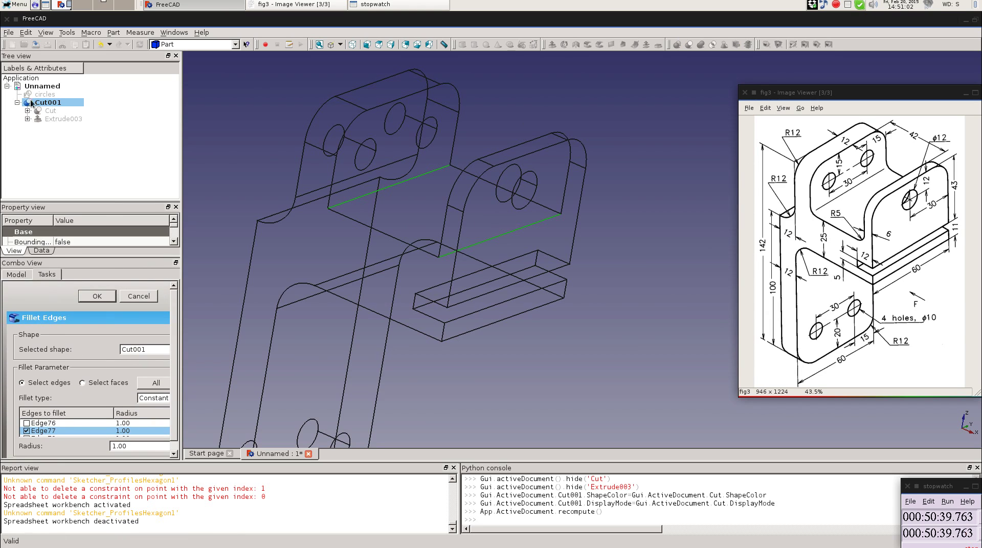
scroll(166, 401, "down", 1)
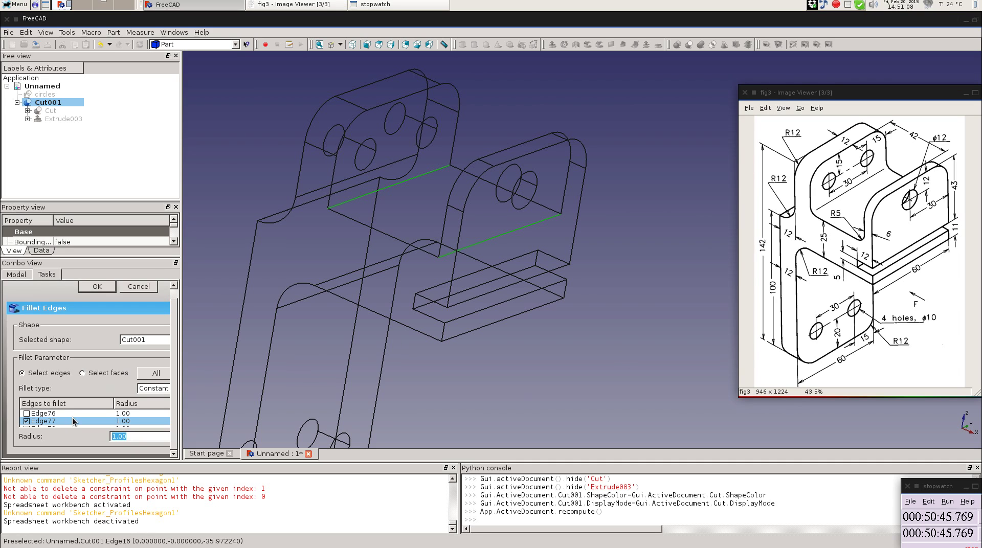
type("5")
left_click(101, 289)
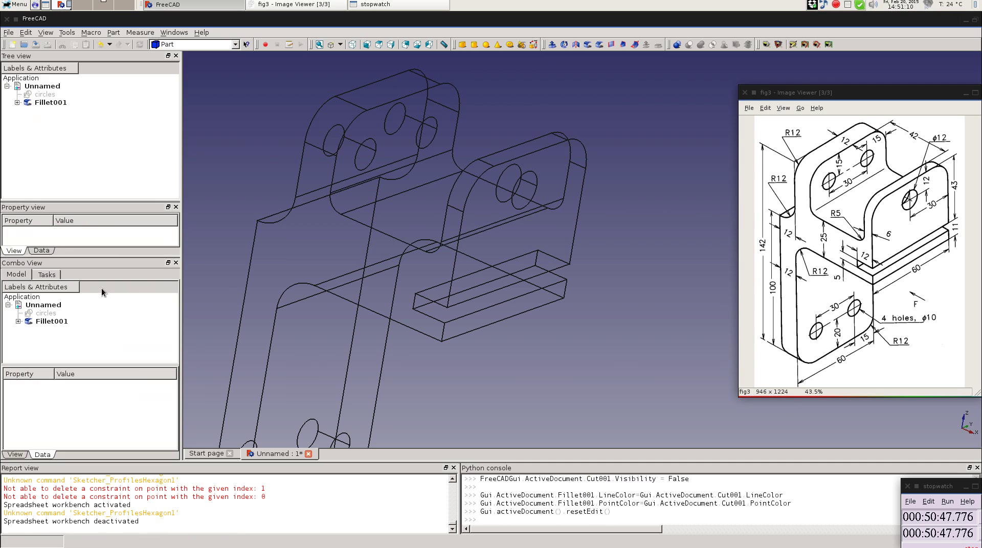
Display the filleted bracket with shaded faces and visible edge lines instead of wireframe.
middle_click_drag(634, 325, 608, 327)
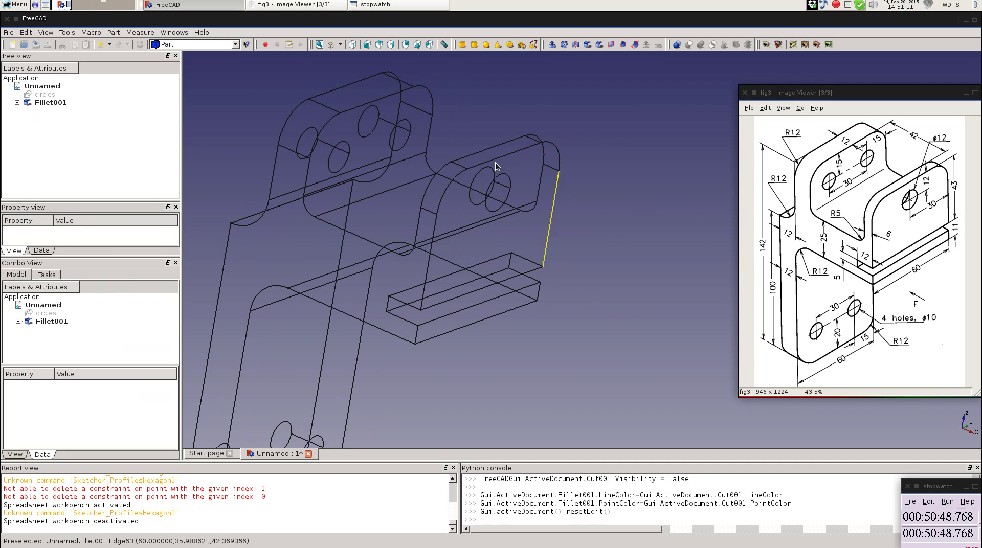
left_click(340, 45)
left_click(346, 69)
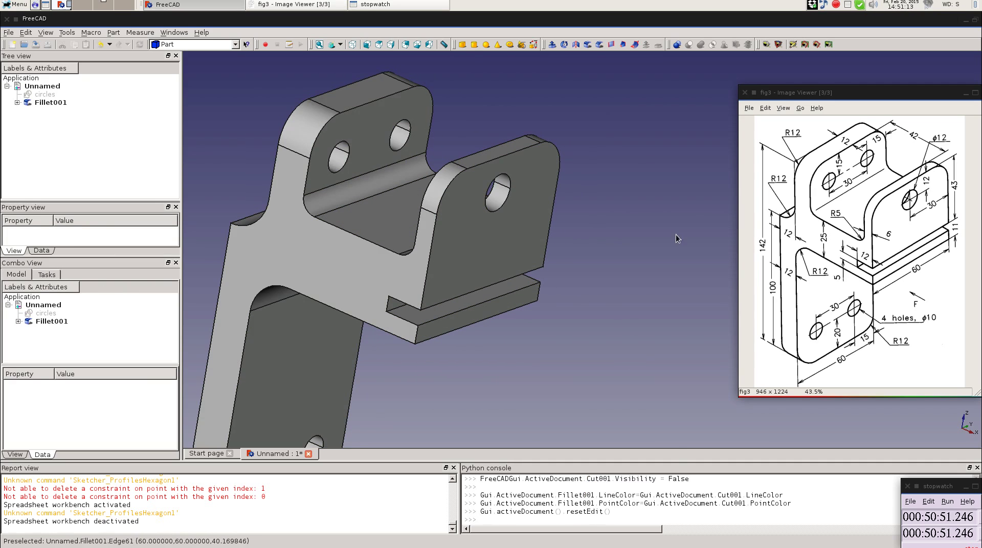
Set the navigation style to Inventor navigation and orbit the bracket to compare its fillets, slot and flanges with the drawing.
right_click(650, 247)
mouse_move(682, 328)
left_click(811, 333)
left_click_drag(382, 347, 558, 390)
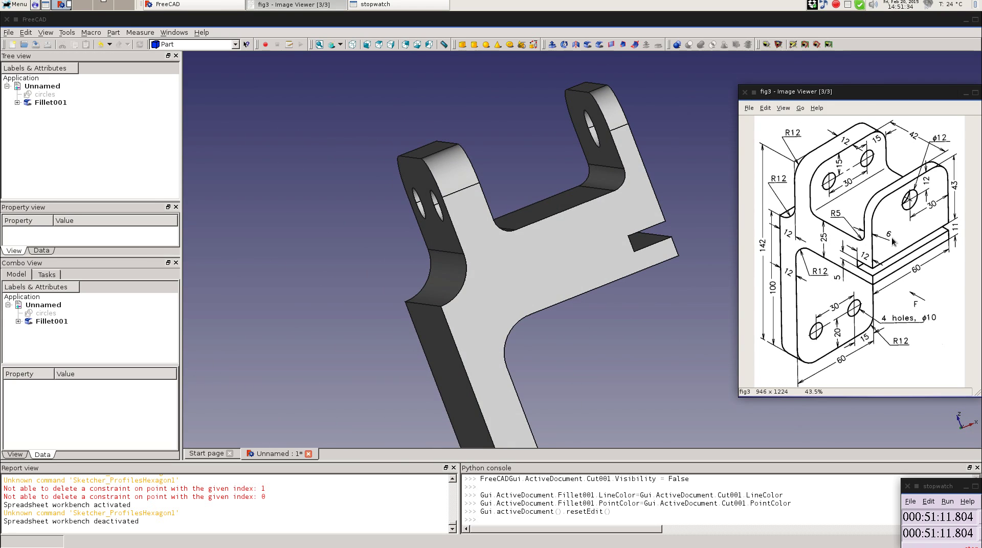
middle_click_drag(661, 301, 605, 145)
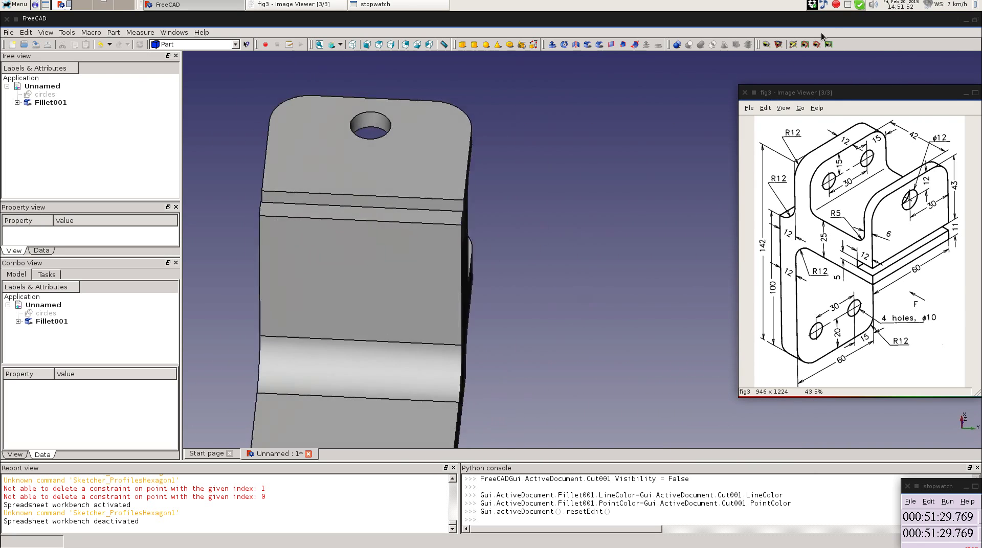